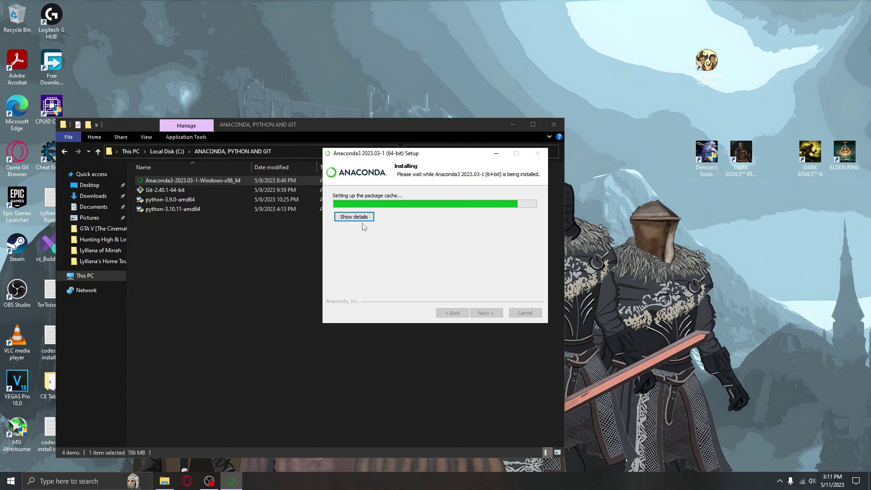
# Show the Anaconda3 installation details, deselect Welcome to Anaconda on the final page and finish the setup
pyautogui.click(362, 217)
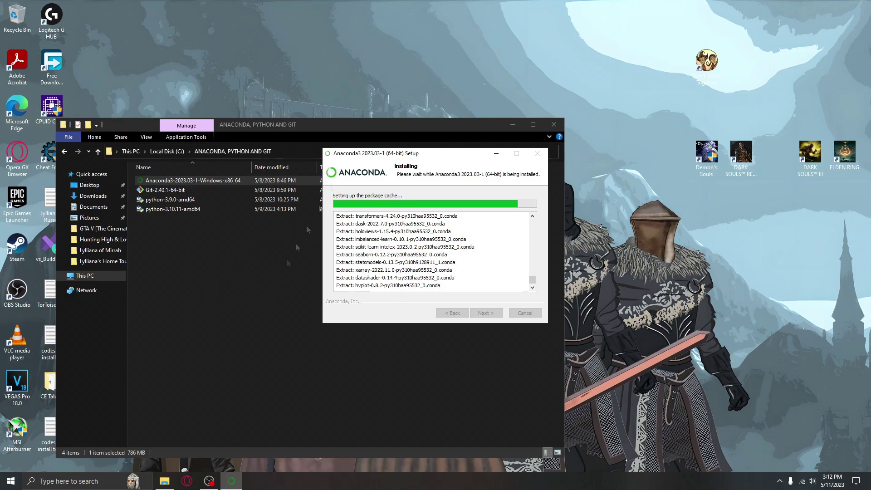
pyautogui.press('super+Down')
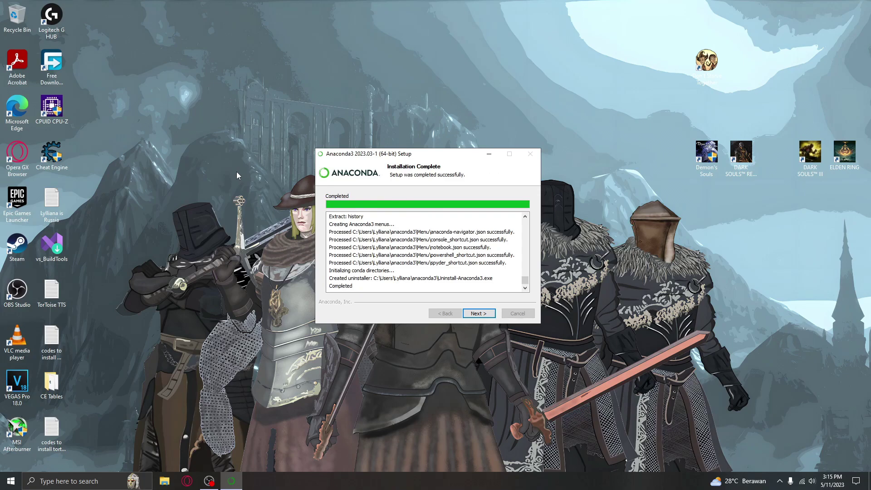
pyautogui.click(484, 315)
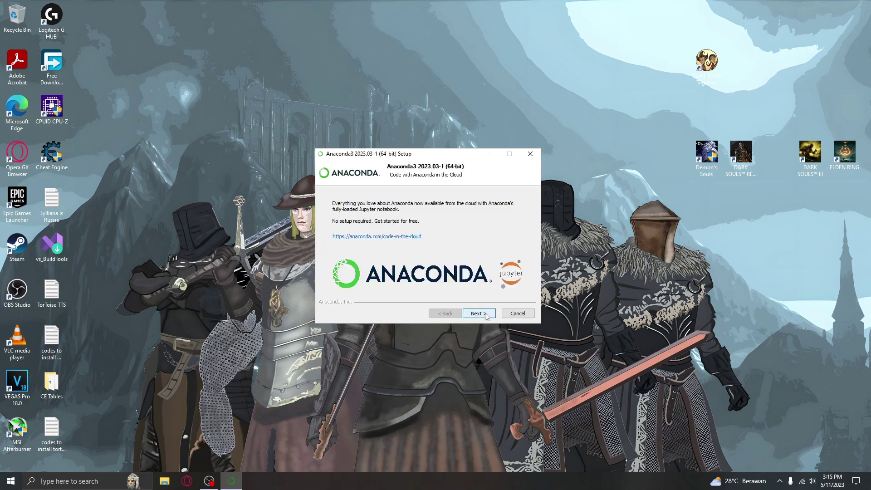
pyautogui.click(484, 314)
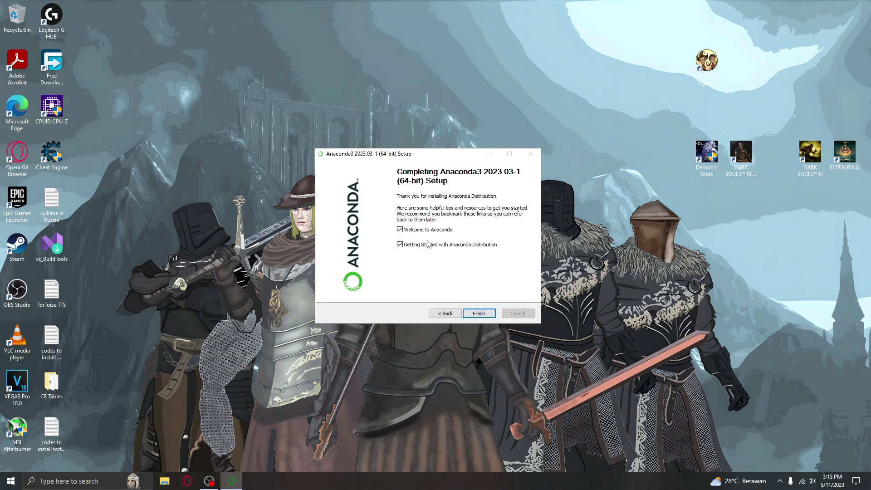
pyautogui.click(432, 231)
pyautogui.click(479, 318)
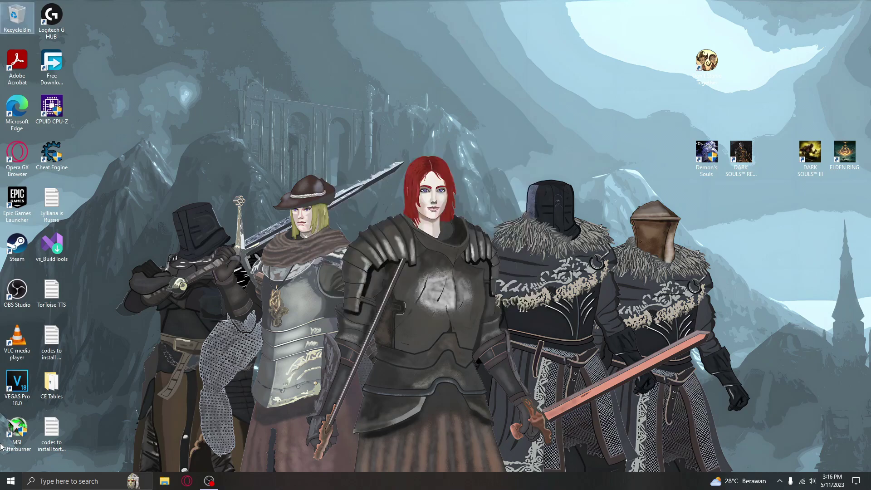
# Open the "codes to install tortoise" text file from the desktop and launch Anaconda Prompt
pyautogui.doubleClick(54, 342)
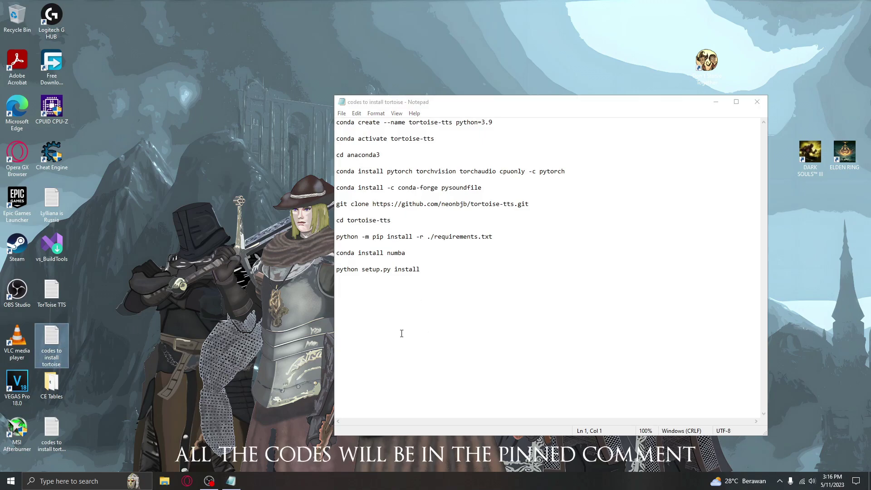
pyautogui.click(62, 482)
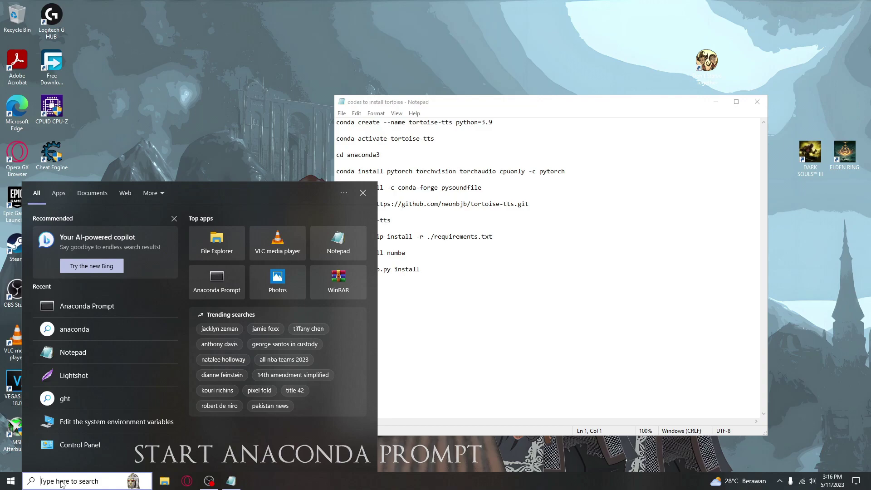
pyautogui.write('anacondas')
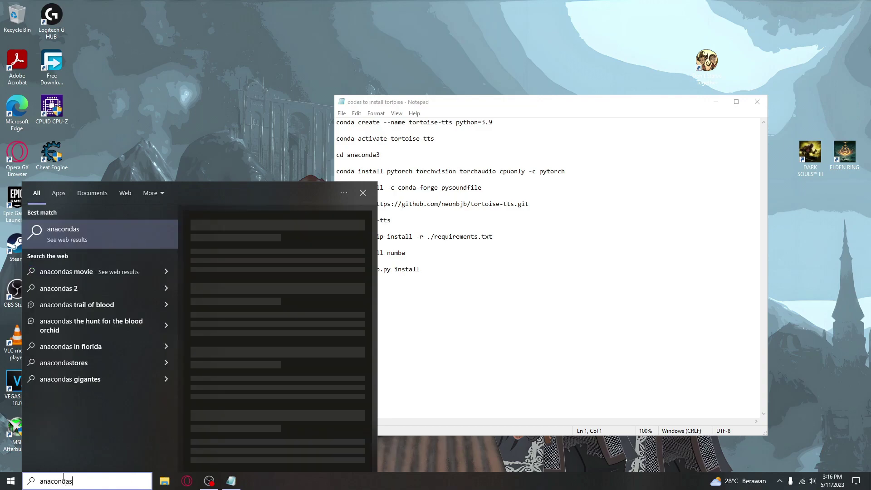
pyautogui.press('BackSpace')
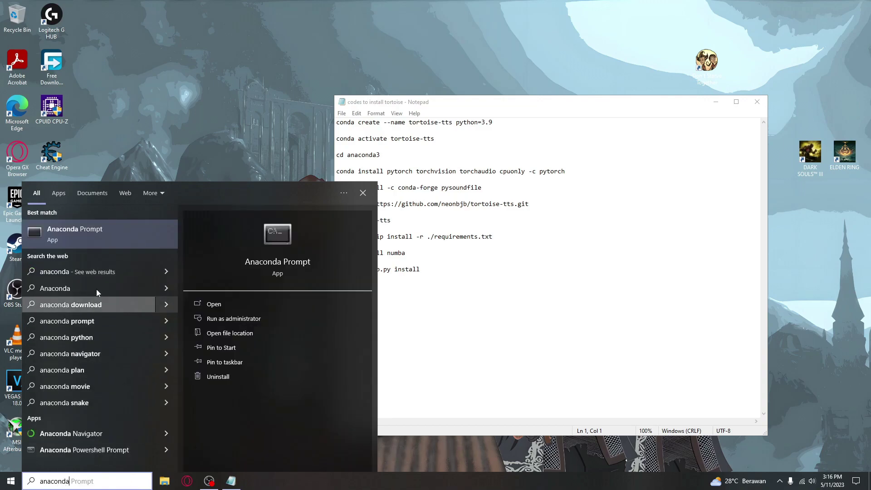
pyautogui.click(95, 241)
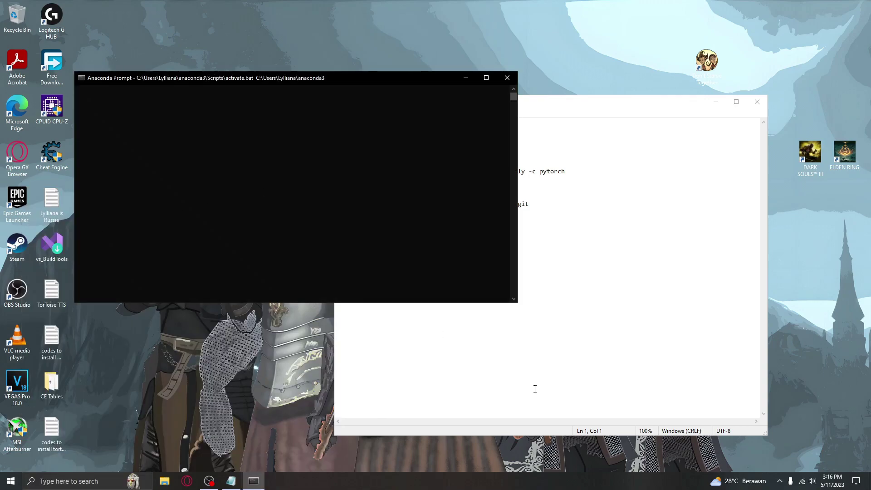
# Copy "conda create --name tortoise-tts python=3.9" from the notes and run it in Anaconda Prompt
pyautogui.click(534, 384)
pyautogui.click(345, 130)
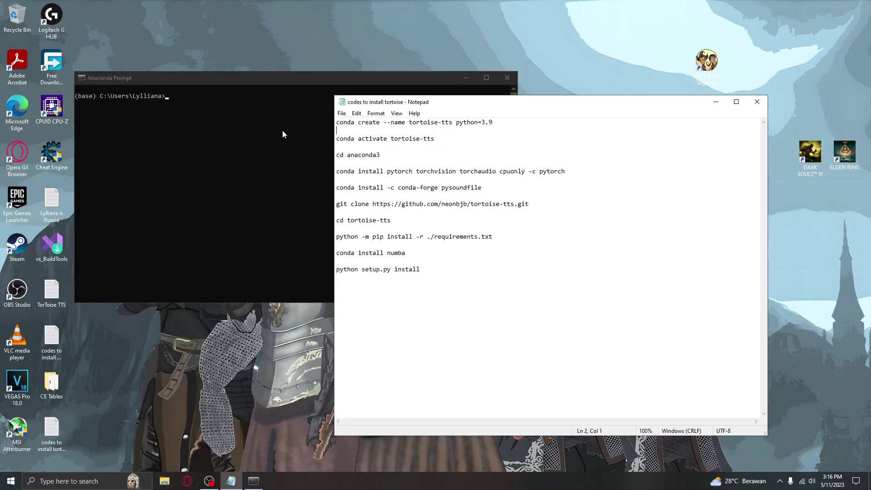
pyautogui.moveTo(494, 122); pyautogui.dragTo(336, 122)
pyautogui.rightClick(356, 120)
pyautogui.click(367, 152)
pyautogui.click(289, 141)
pyautogui.rightClick(289, 140)
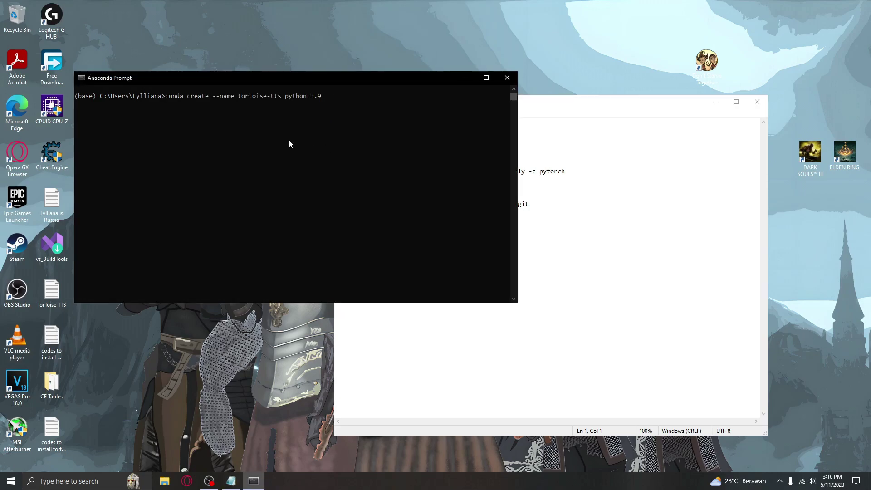
pyautogui.press('Return')
# Answer y to install the proposed packages for the tortoise-tts environment
pyautogui.click(635, 209)
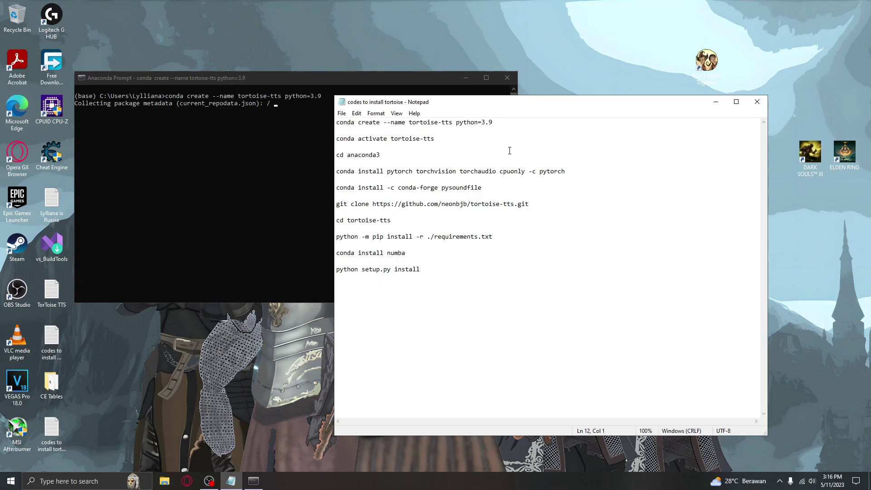
pyautogui.moveTo(252, 78); pyautogui.dragTo(279, 96)
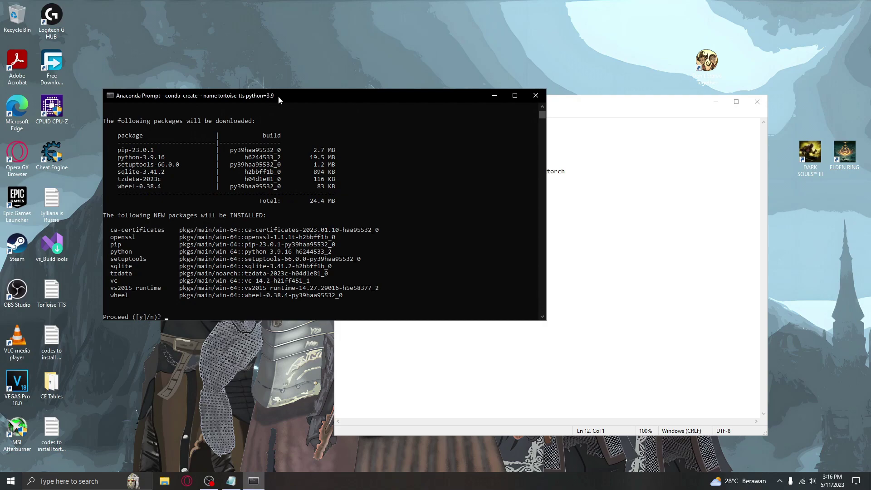
pyautogui.write('y')
pyautogui.press('Return')
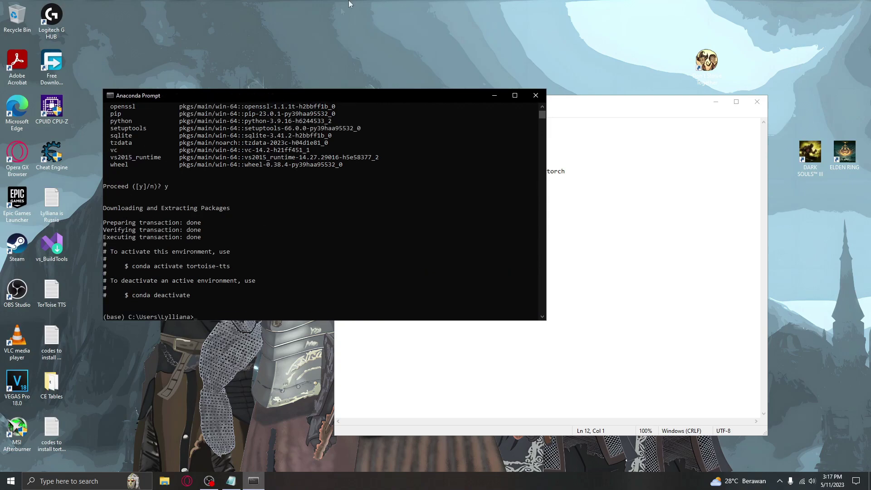
# Copy "conda activate tortoise-tts" from the notes and run it in Anaconda Prompt
pyautogui.hotkey('alt', 'Tab')
pyautogui.moveTo(435, 140); pyautogui.dragTo(337, 139)
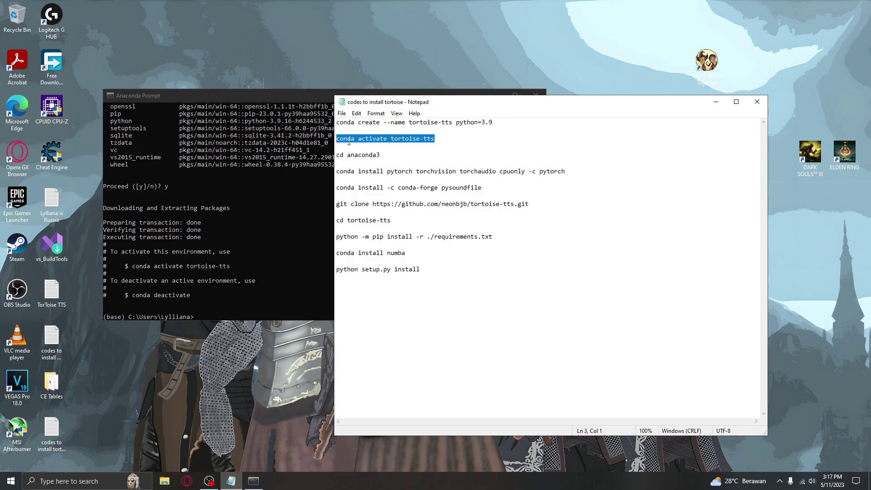
pyautogui.rightClick(350, 141)
pyautogui.click(369, 172)
pyautogui.click(245, 268)
pyautogui.rightClick(254, 295)
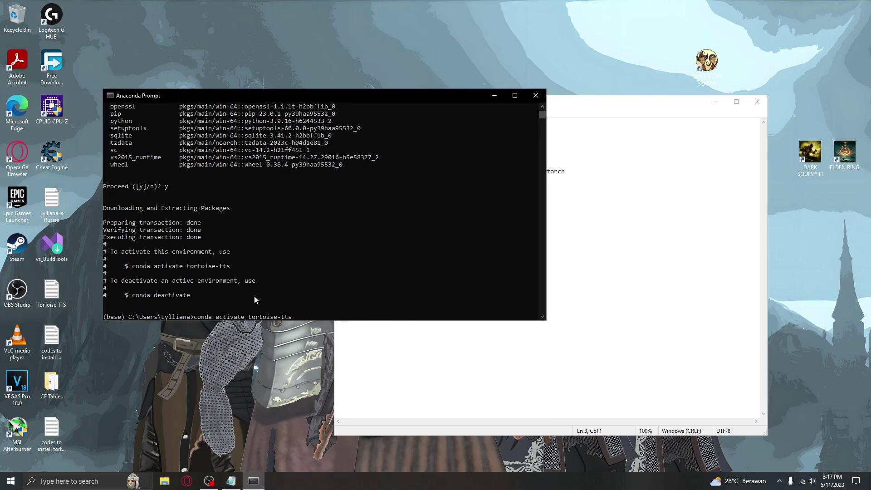
pyautogui.press('Return')
# Change to the anaconda3 folder by running the notes' "cd anaconda3" command in Anaconda Prompt
pyautogui.click(447, 349)
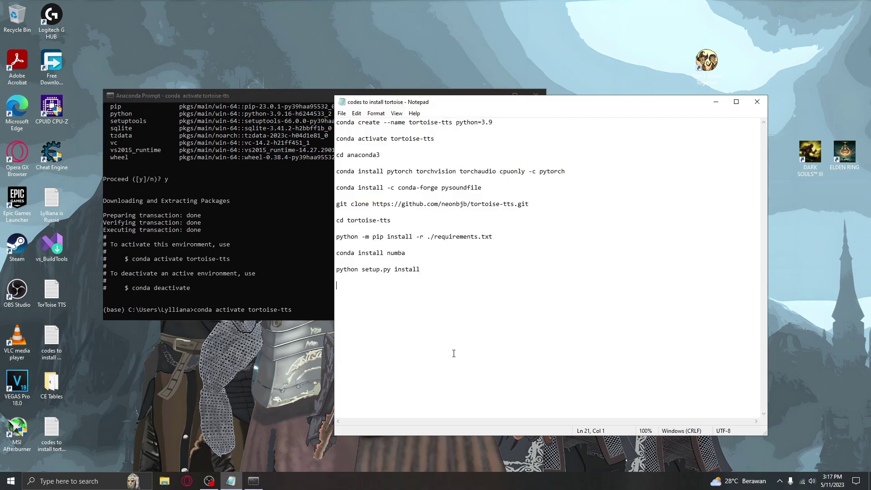
pyautogui.click(345, 164)
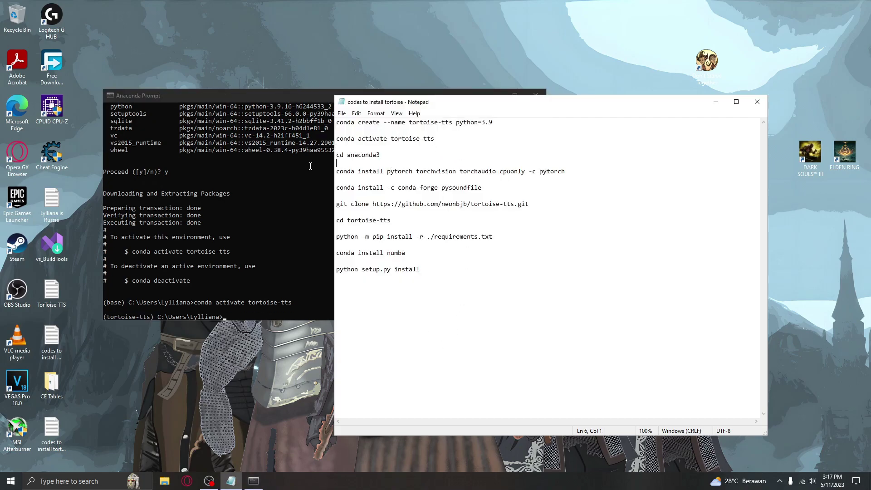
pyautogui.moveTo(380, 155); pyautogui.dragTo(337, 155)
pyautogui.rightClick(350, 154)
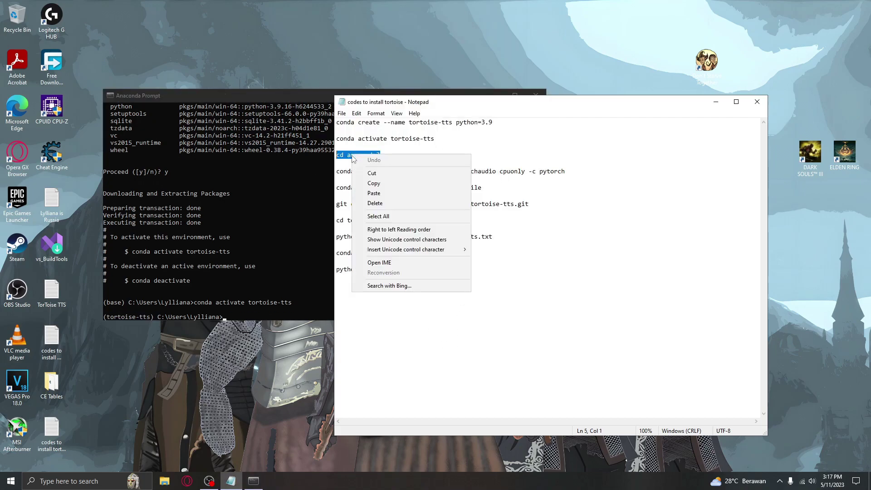
pyautogui.click(369, 186)
pyautogui.click(308, 224)
pyautogui.rightClick(307, 222)
pyautogui.press('Return')
# Run "conda install pytorch torchvision torchaudio cpuonly -c pytorch" from the notes in Anaconda Prompt and accept the installation
pyautogui.click(472, 401)
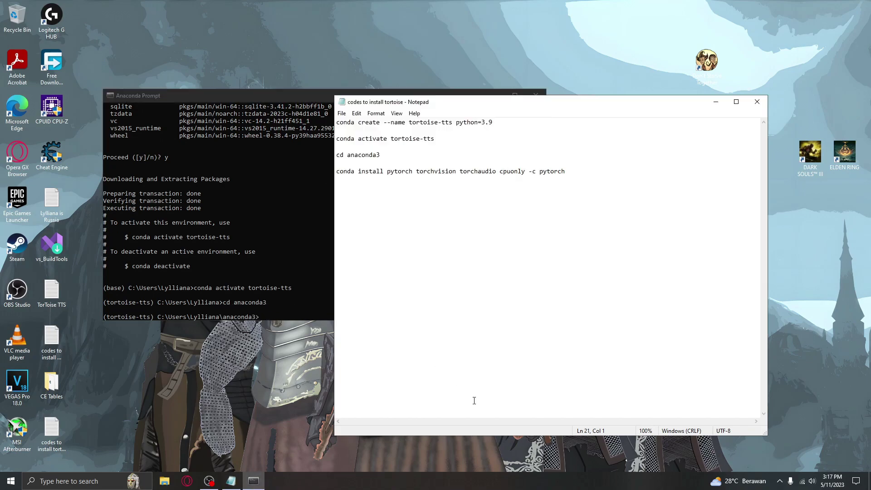
pyautogui.moveTo(580, 172); pyautogui.dragTo(336, 171)
pyautogui.rightClick(345, 172)
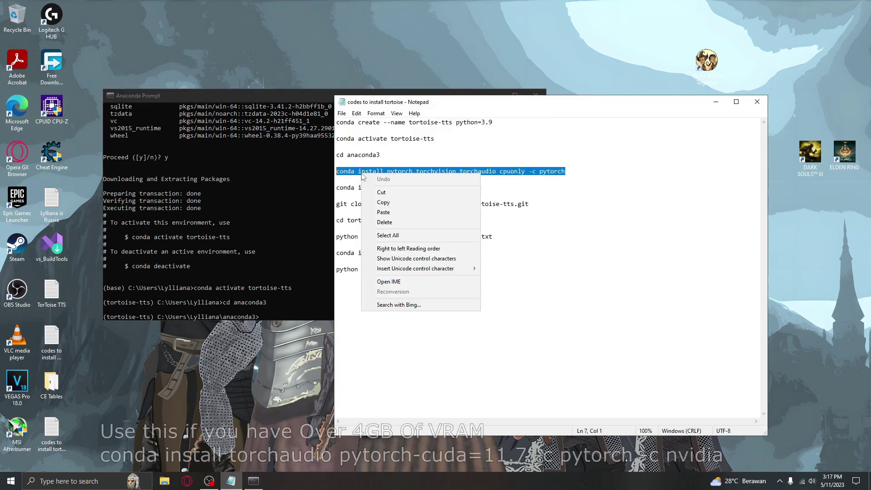
pyautogui.click(363, 202)
pyautogui.click(326, 221)
pyautogui.rightClick(348, 228)
pyautogui.press('Return')
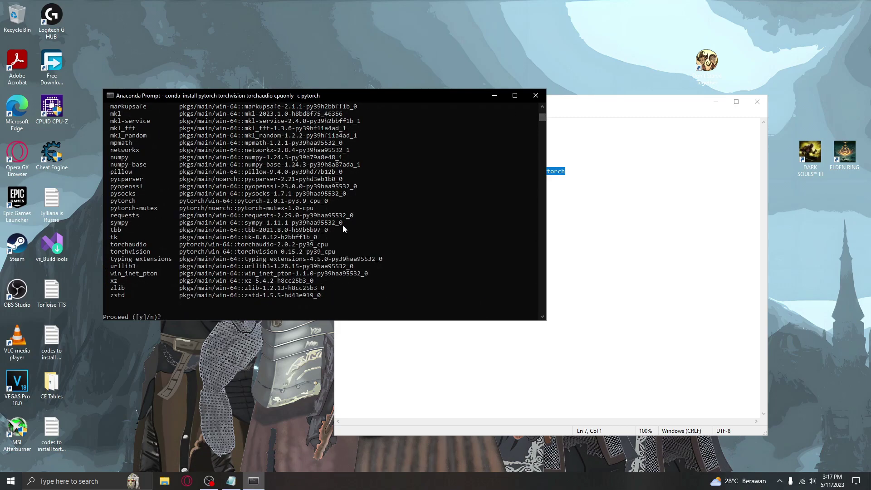
pyautogui.press('Return')
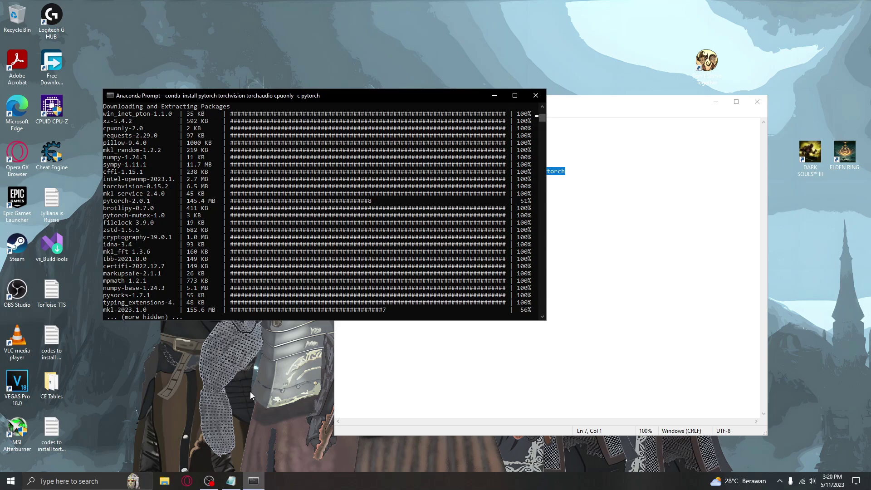
# Copy "conda install -c conda-forge pysoundfile" from the notes and run it in Anaconda Prompt
pyautogui.click(603, 107)
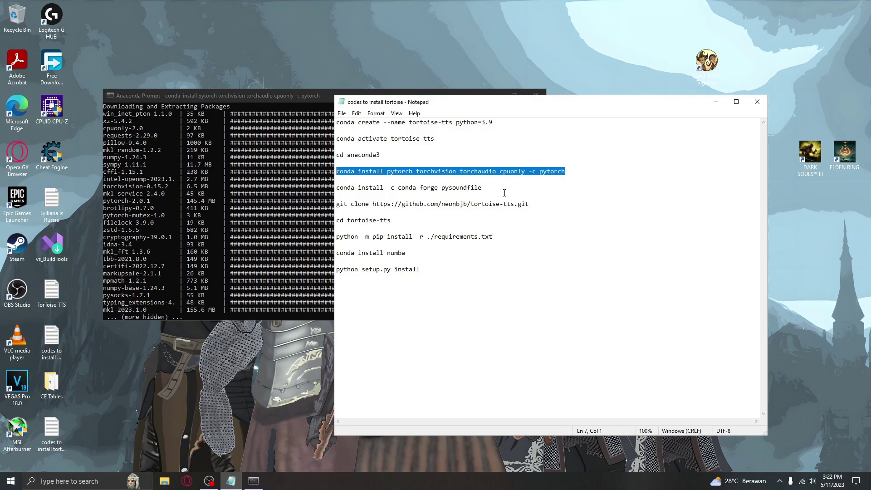
pyautogui.click(283, 279)
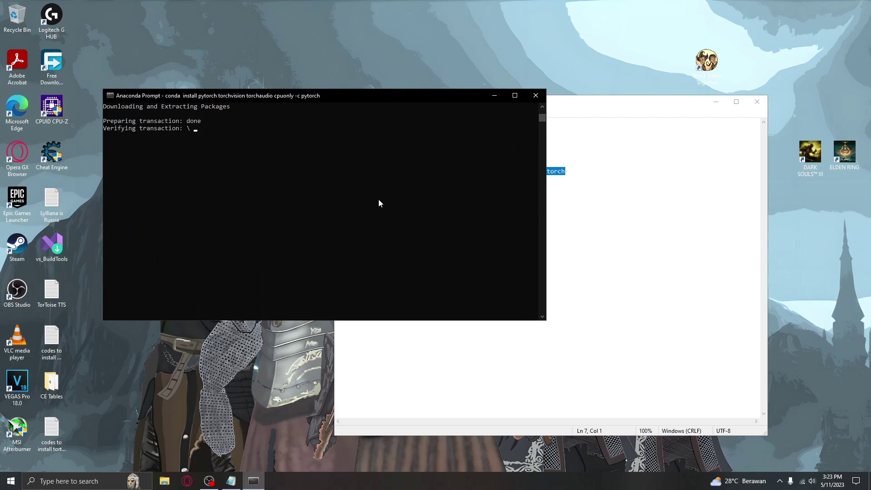
pyautogui.click(571, 232)
pyautogui.moveTo(481, 187); pyautogui.dragTo(337, 188)
pyautogui.click(245, 114)
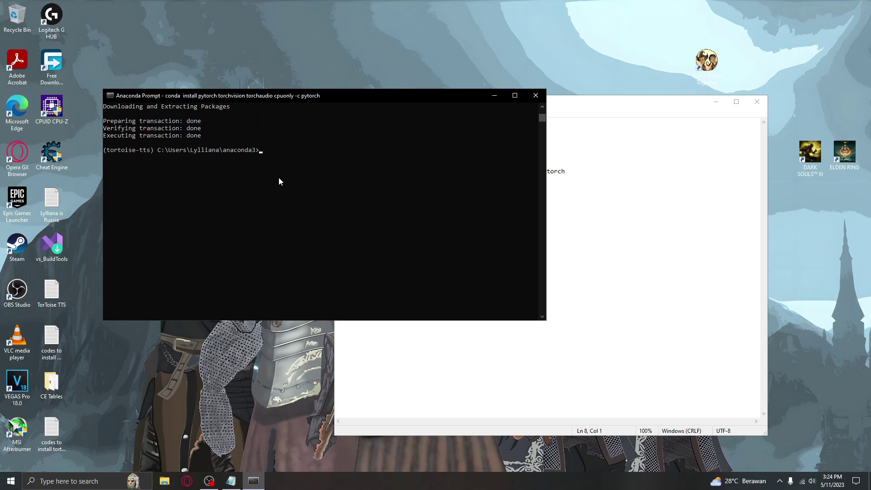
pyautogui.press('Return')
pyautogui.hotkey('ctrl', 'v')
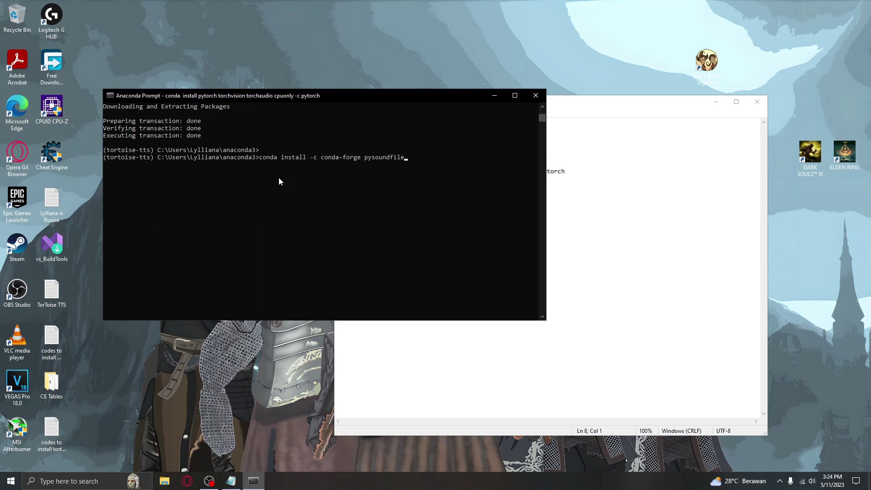
pyautogui.press('Return')
# Answer y in Anaconda Prompt to proceed with the pysoundfile package installation
pyautogui.click(640, 104)
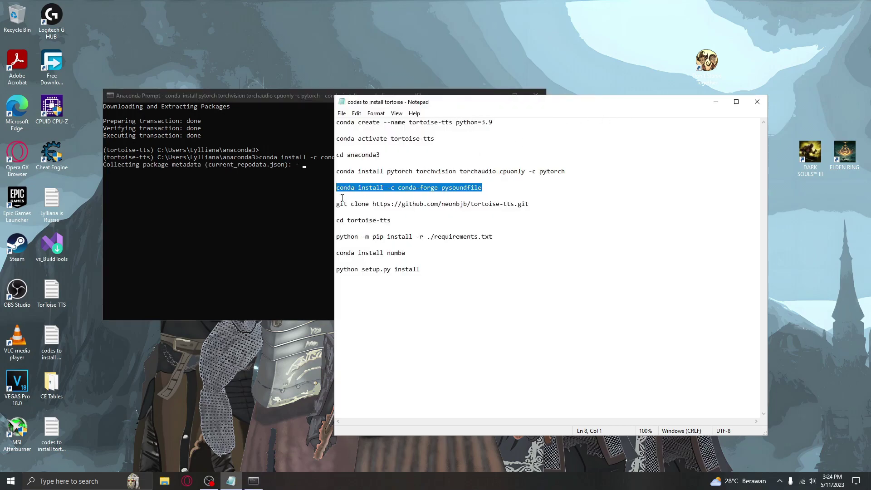
pyautogui.moveTo(535, 204); pyautogui.dragTo(336, 204)
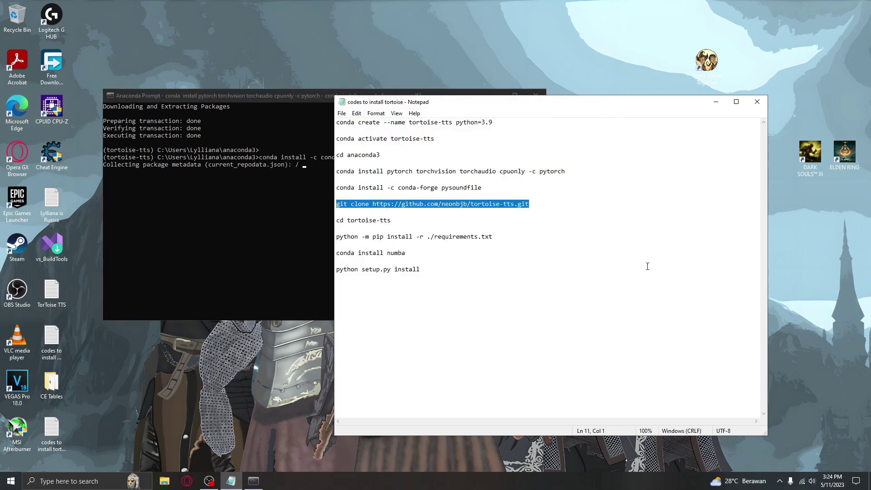
pyautogui.hotkey('alt', 'Tab')
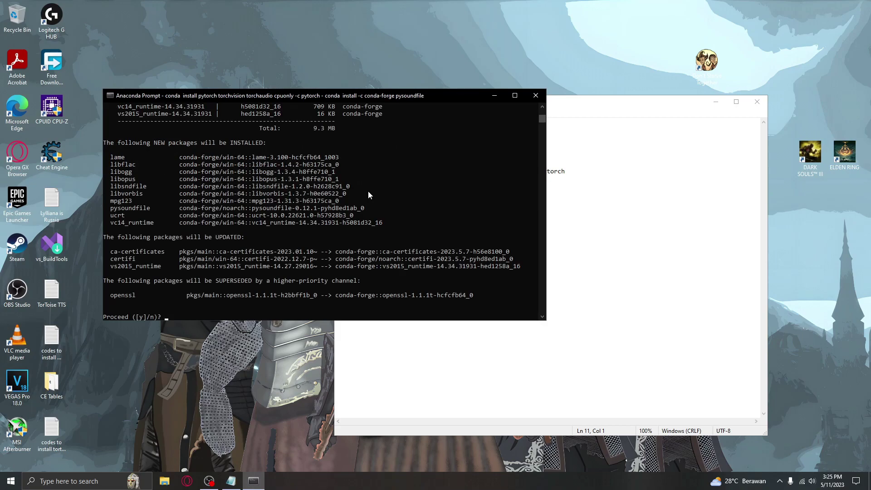
pyautogui.write('y')
pyautogui.press('Return')
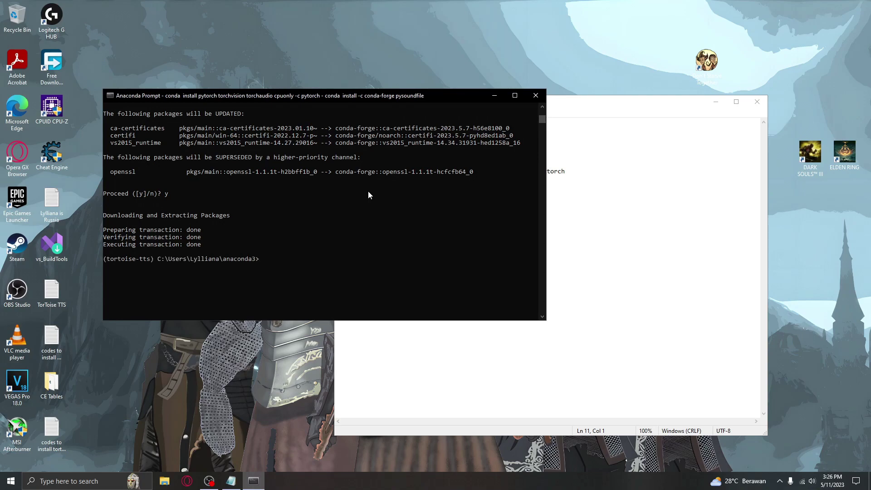
pyautogui.click(630, 257)
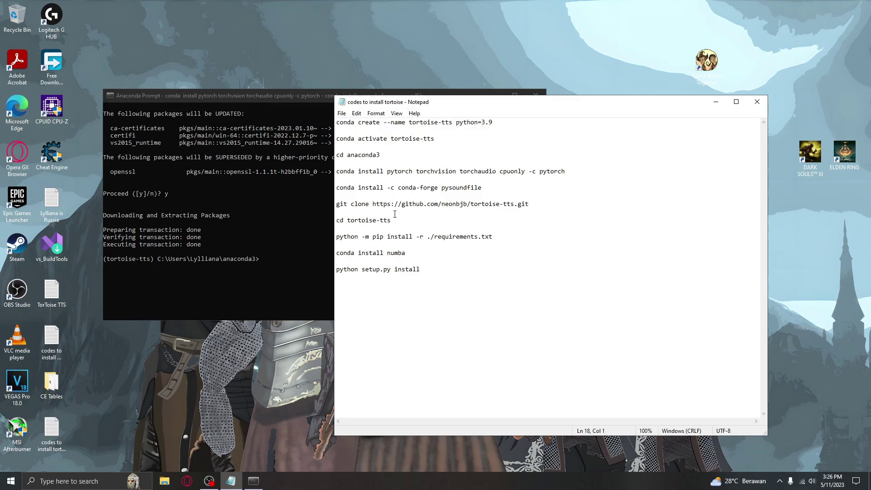
pyautogui.moveTo(529, 204); pyautogui.dragTo(336, 204)
pyautogui.press('super+c')
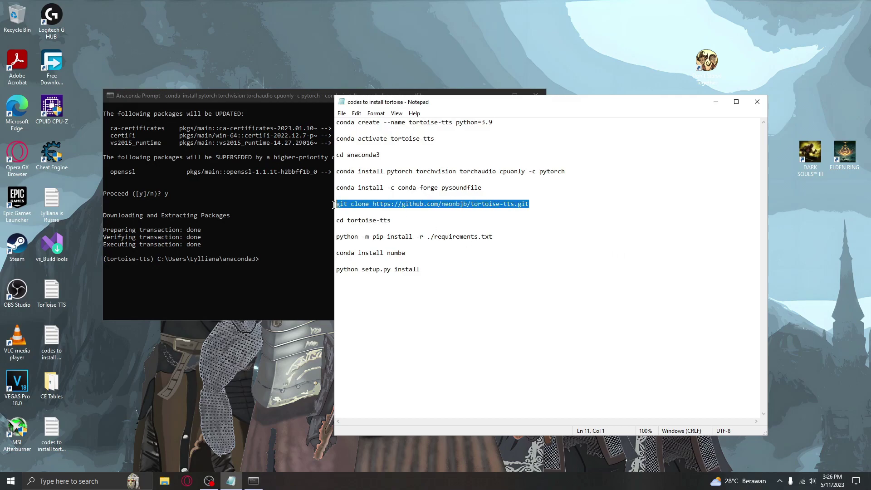
pyautogui.rightClick(353, 205)
pyautogui.click(367, 238)
pyautogui.click(295, 243)
pyautogui.rightClick(295, 244)
pyautogui.press('Return')
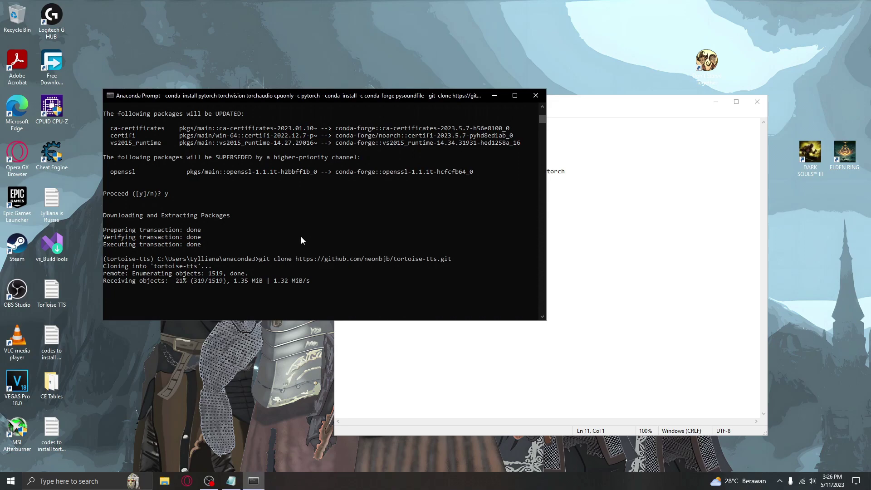
pyautogui.scroll(4, 301, 238)
pyautogui.scroll(2, 302, 239)
pyautogui.scroll(-6, 301, 239)
pyautogui.scroll(5, 301, 239)
pyautogui.scroll(-2, 302, 239)
pyautogui.scroll(-1, 300, 239)
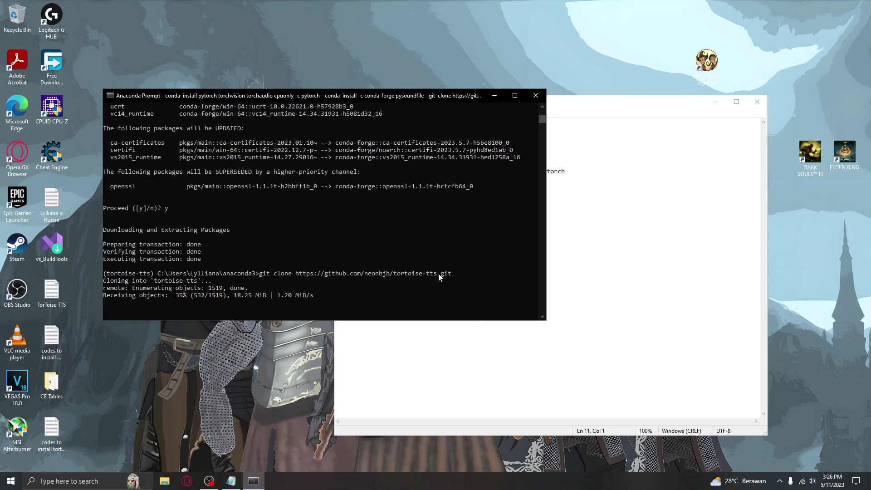
# Copy "cd tortoise-tts" from the notes and run it in Anaconda Prompt
pyautogui.click(586, 103)
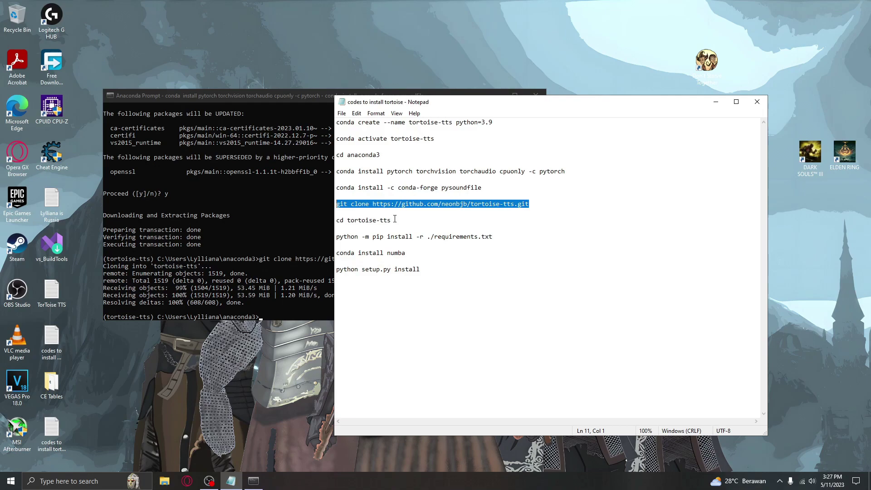
pyautogui.moveTo(391, 220); pyautogui.dragTo(336, 221)
pyautogui.rightClick(362, 222)
pyautogui.click(383, 252)
pyautogui.click(291, 221)
pyautogui.rightClick(291, 221)
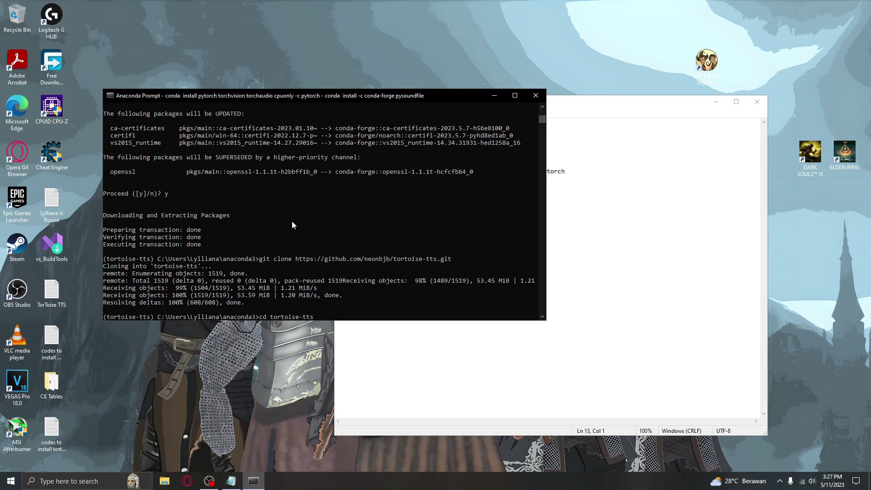
pyautogui.press('Return')
pyautogui.scroll(9, 292, 221)
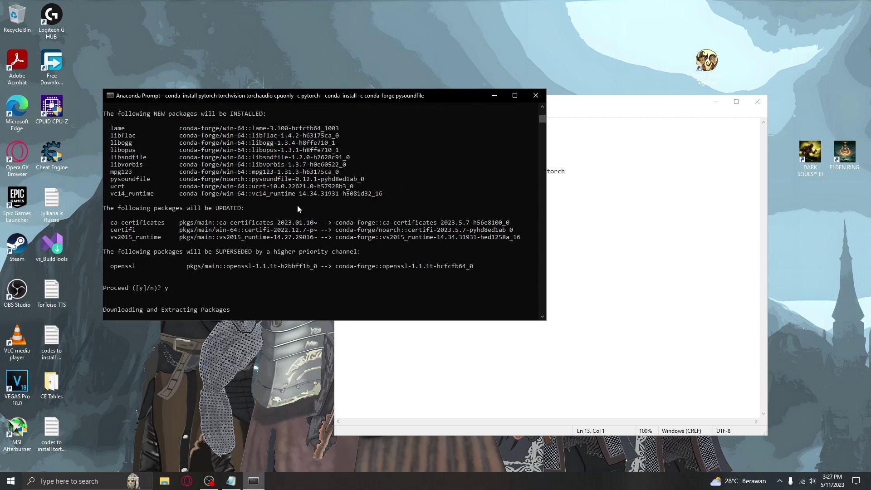
pyautogui.scroll(8, 293, 204)
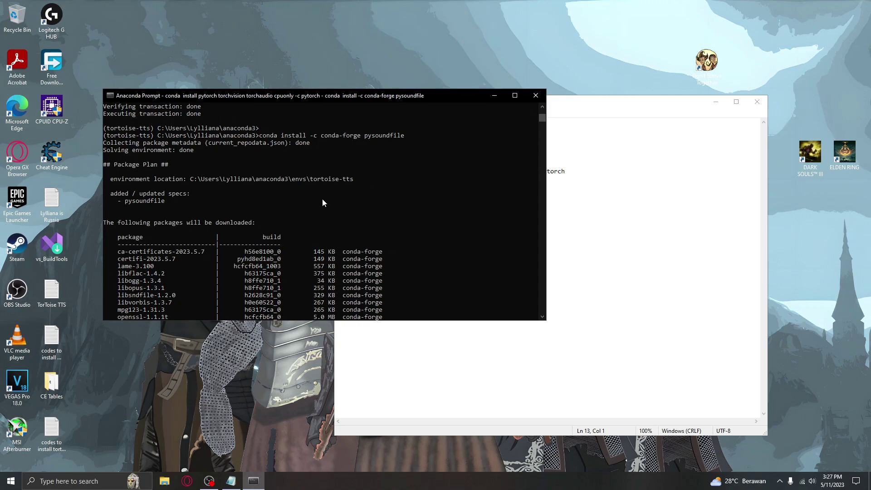
pyautogui.scroll(5, 292, 200)
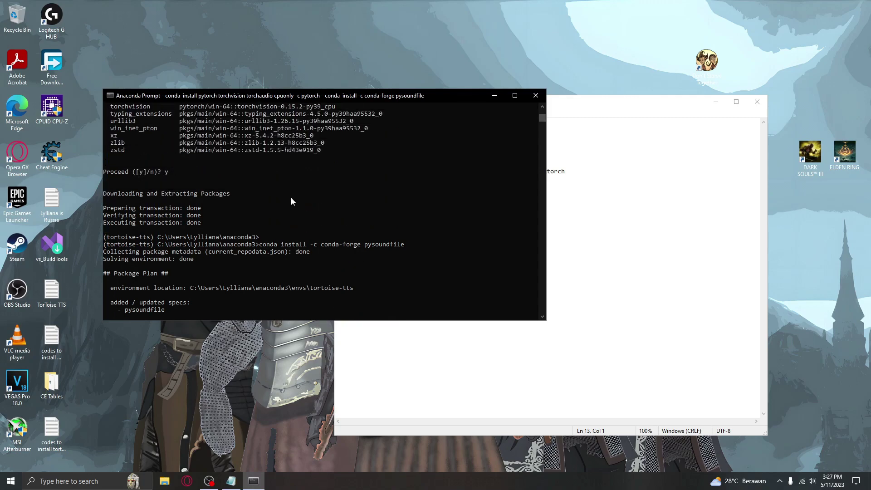
# Highlight "python -m pip install -r ./requirements.txt" in the notes and open the requirements text file from the anaconda3\tortoise-tts folder
pyautogui.click(608, 254)
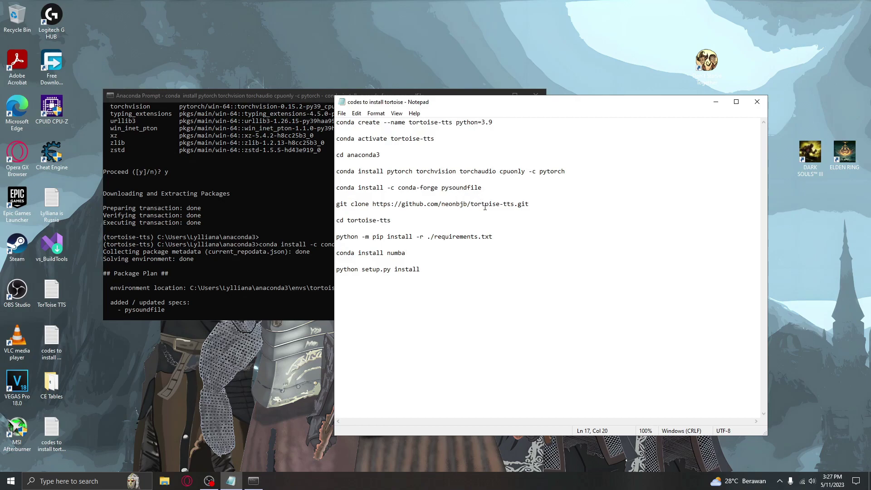
pyautogui.moveTo(496, 238); pyautogui.dragTo(338, 239)
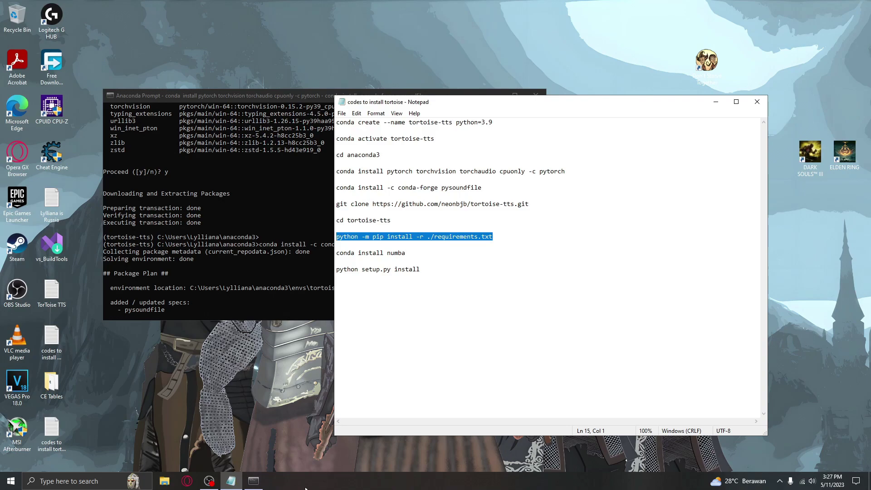
pyautogui.click(184, 385)
pyautogui.press('super+e')
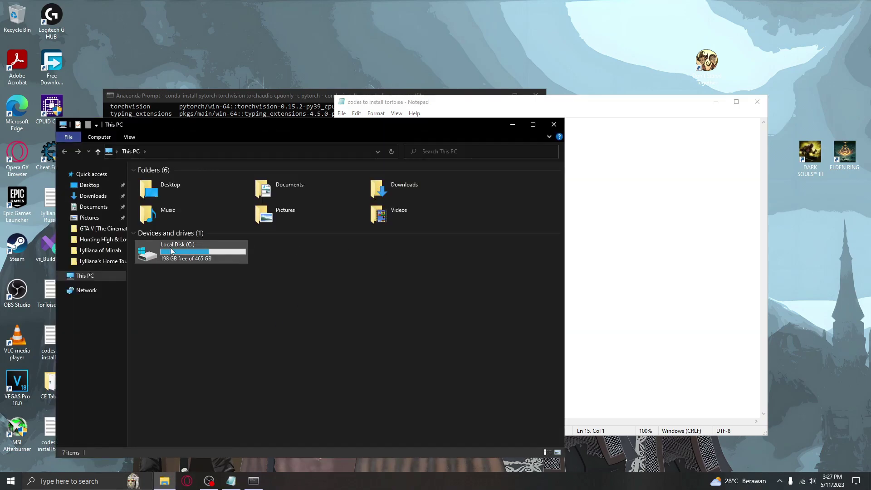
pyautogui.doubleClick(170, 247)
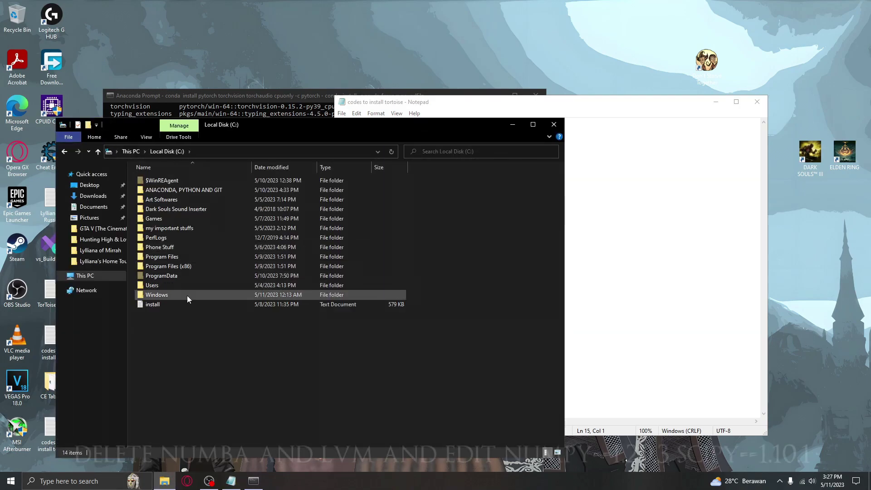
pyautogui.doubleClick(152, 285)
pyautogui.doubleClick(168, 190)
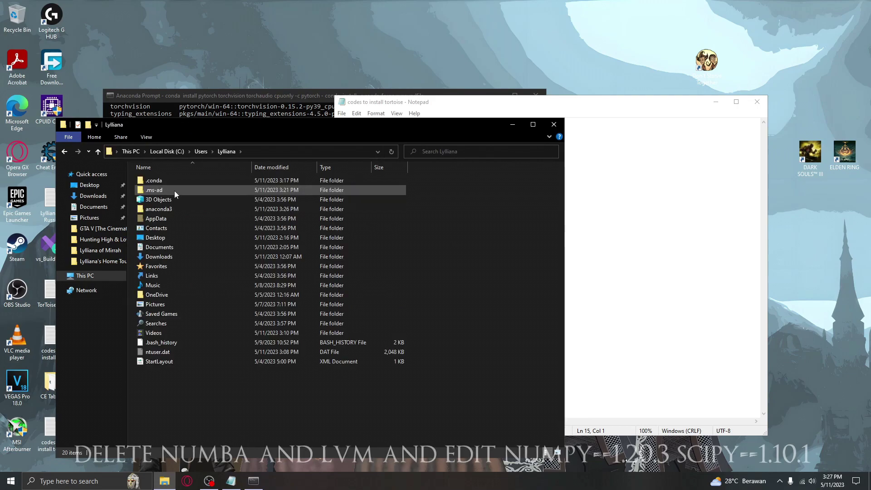
pyautogui.doubleClick(167, 208)
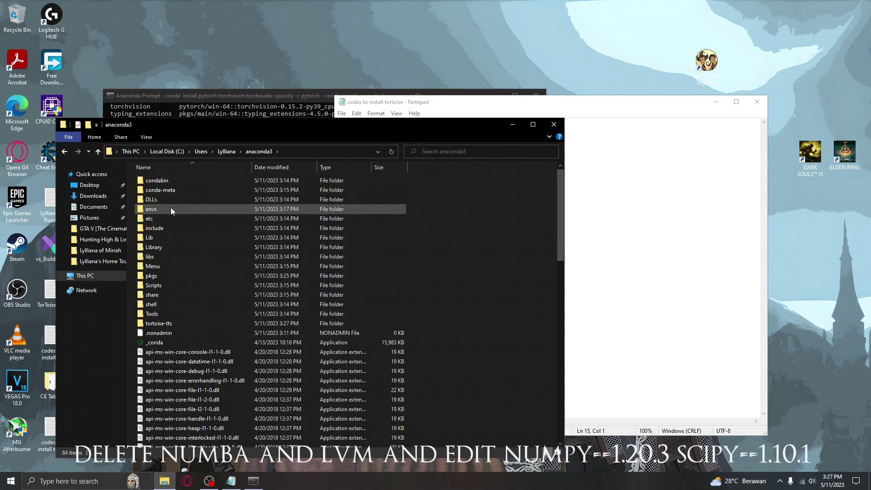
pyautogui.doubleClick(158, 324)
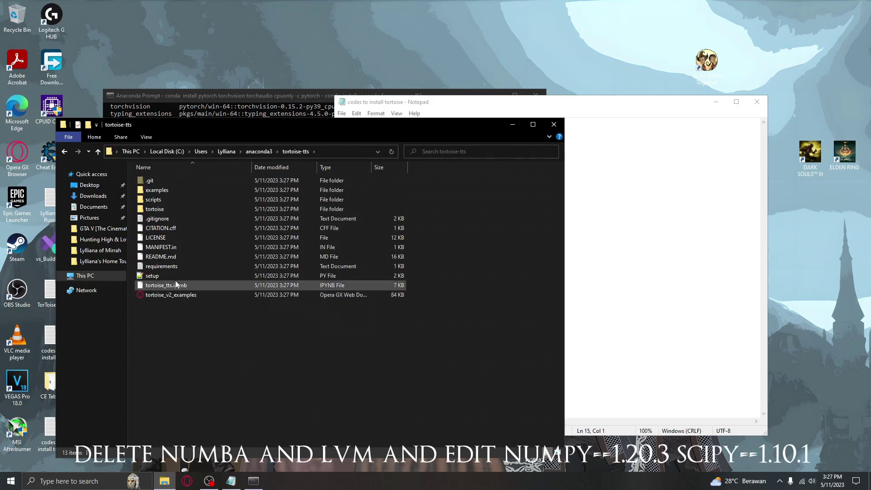
pyautogui.click(175, 267)
pyautogui.doubleClick(175, 266)
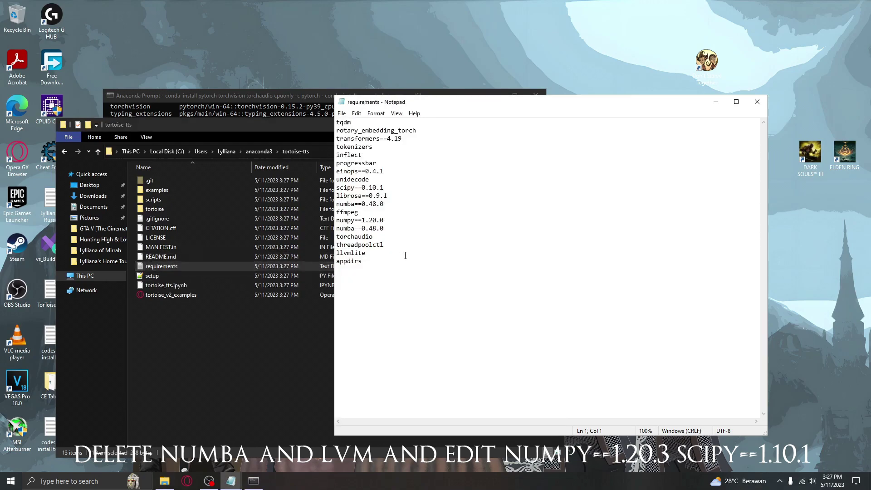
# Delete both numba==0.48.0 entries and the llvmlite entry from the requirements file
pyautogui.moveTo(393, 229); pyautogui.dragTo(336, 228)
pyautogui.press('BackSpace')
pyautogui.moveTo(373, 252); pyautogui.dragTo(336, 252)
pyautogui.press('BackSpace')
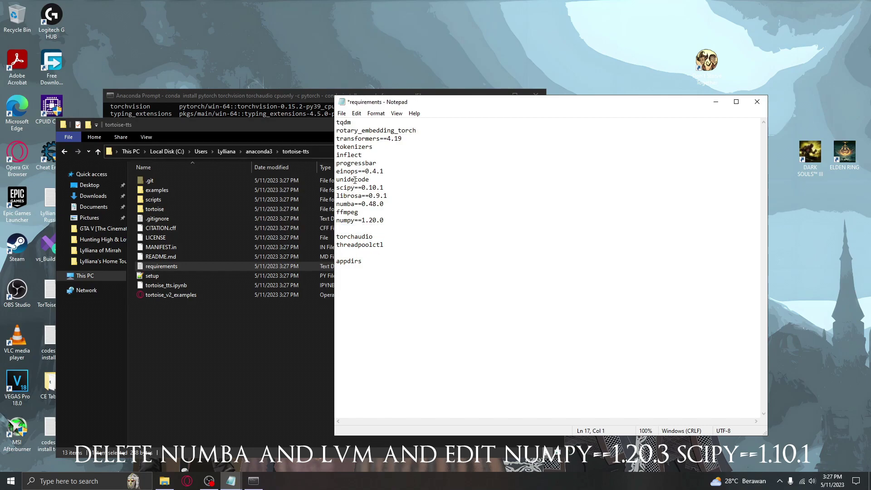
pyautogui.moveTo(402, 204); pyautogui.dragTo(336, 204)
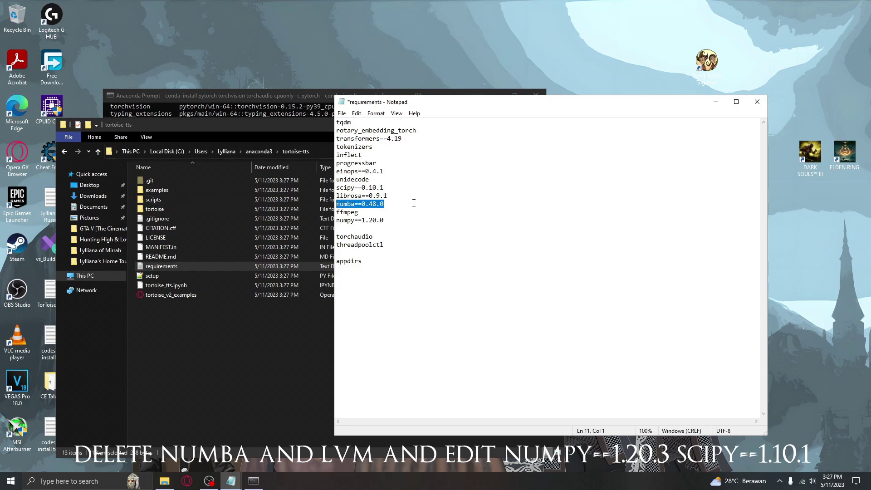
pyautogui.press('BackSpace')
# Set the scipy version to 1.10.1 and the numpy version to 1.20.3 in the requirements file
pyautogui.click(364, 187)
pyautogui.press('Delete')
pyautogui.write('1')
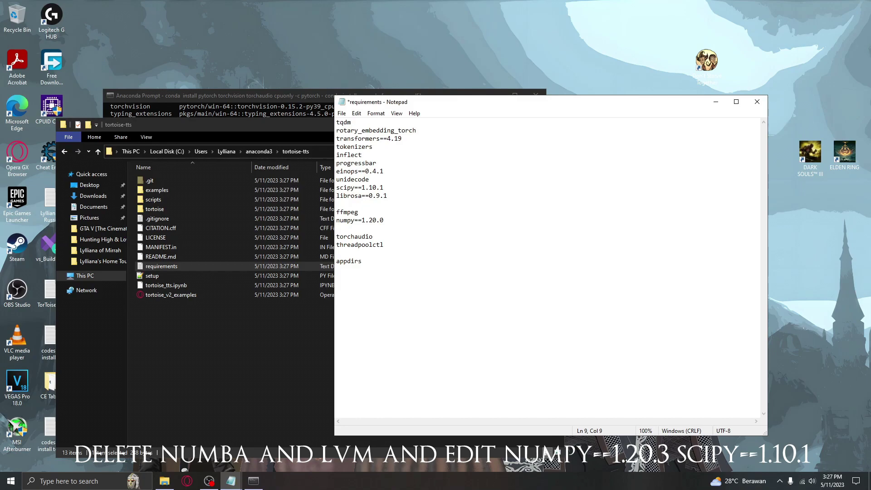
pyautogui.click(384, 221)
pyautogui.press('BackSpace')
pyautogui.write('3')
# Switch to Opera GX, open YouTube and search for "tortoise tts"
pyautogui.click(180, 484)
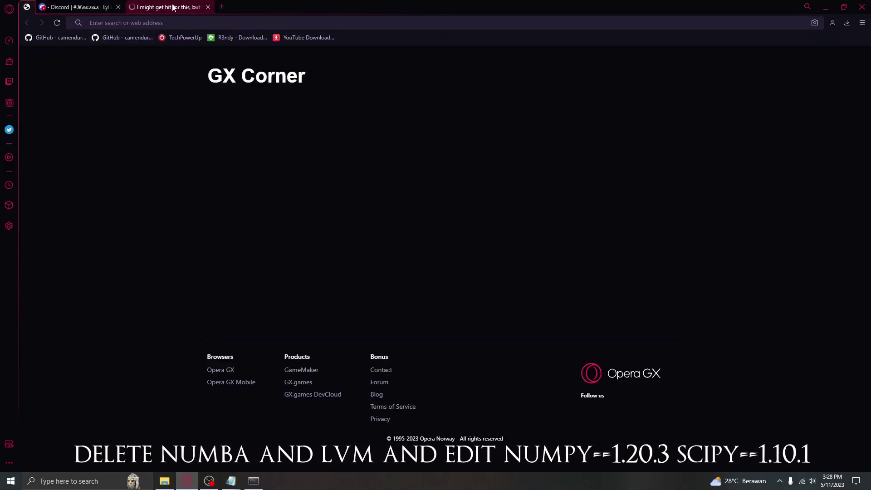
pyautogui.click(173, 7)
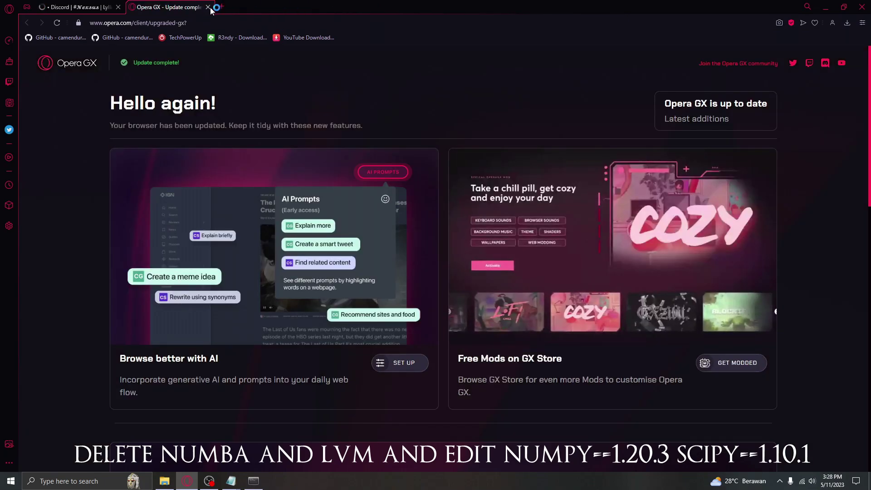
pyautogui.click(207, 7)
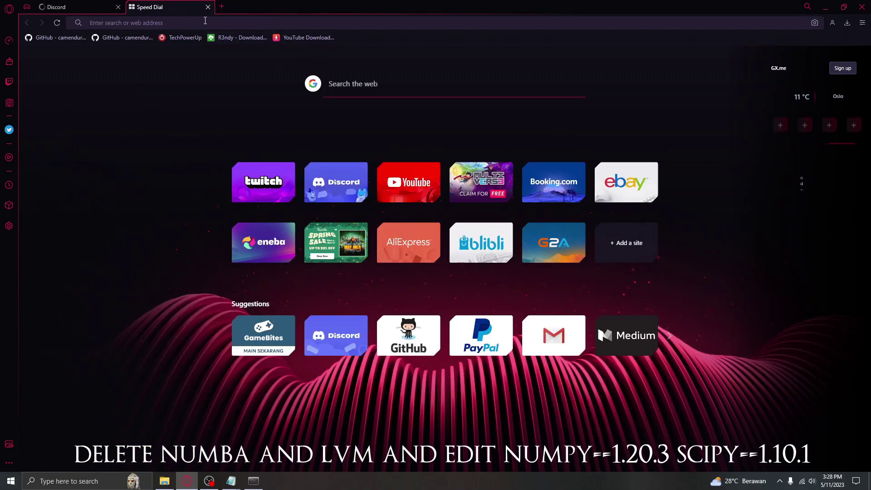
pyautogui.click(399, 217)
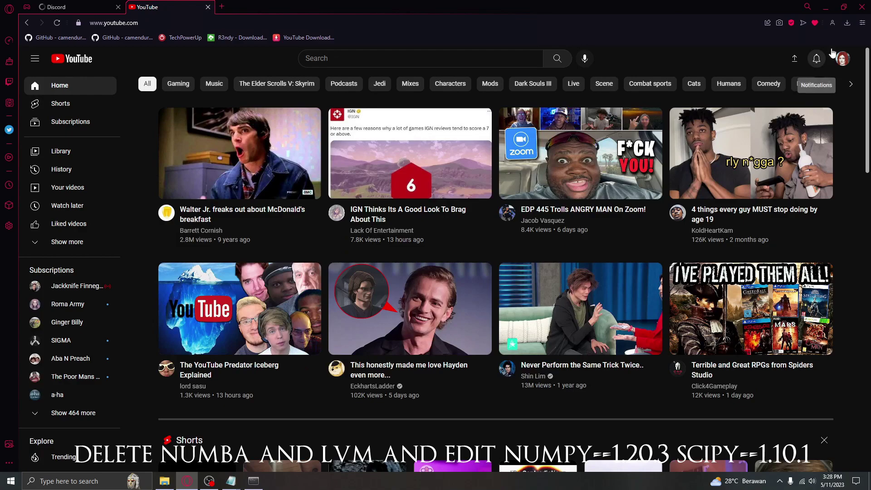
pyautogui.click(346, 55)
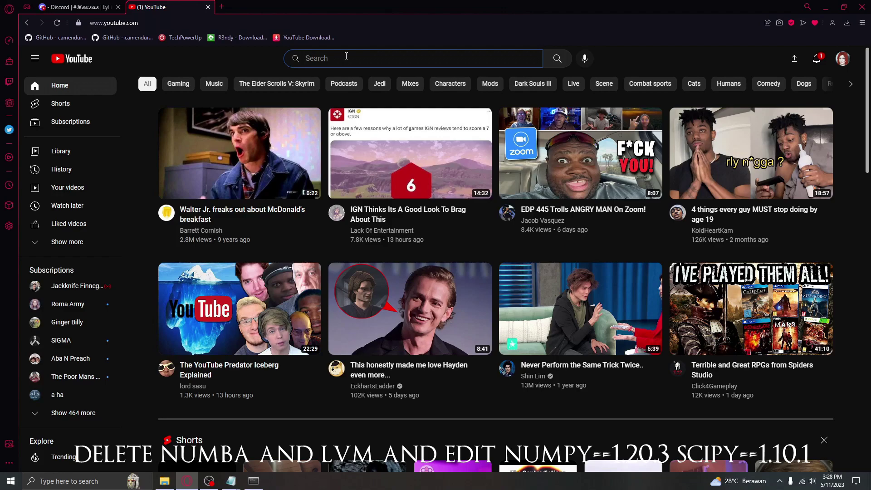
pyautogui.write('tortoi')
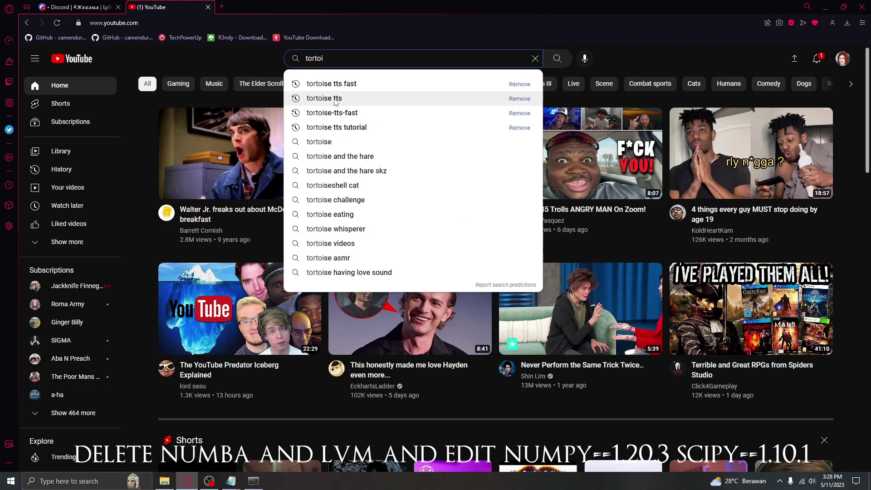
pyautogui.click(335, 99)
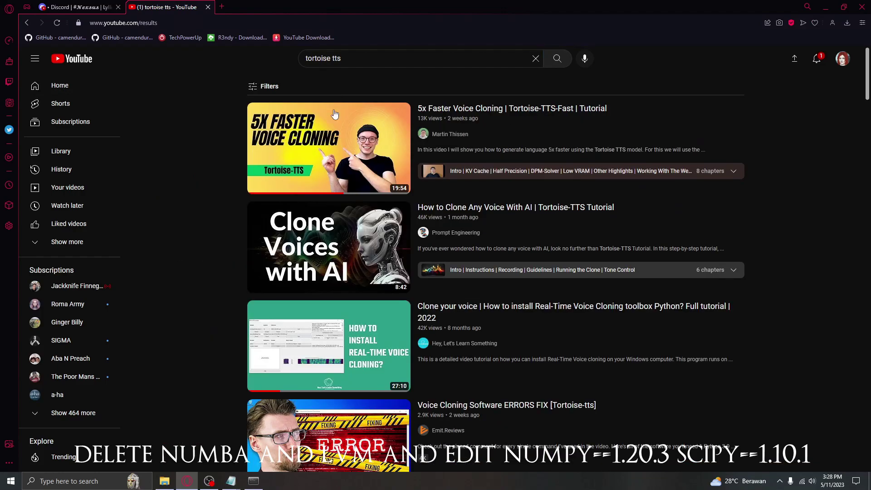
# Open the video "Voice Cloning Software ERRORS FIX [Tortoise-tts]", pause it and expand its pinned comment listing the commands
pyautogui.scroll(-5, 336, 167)
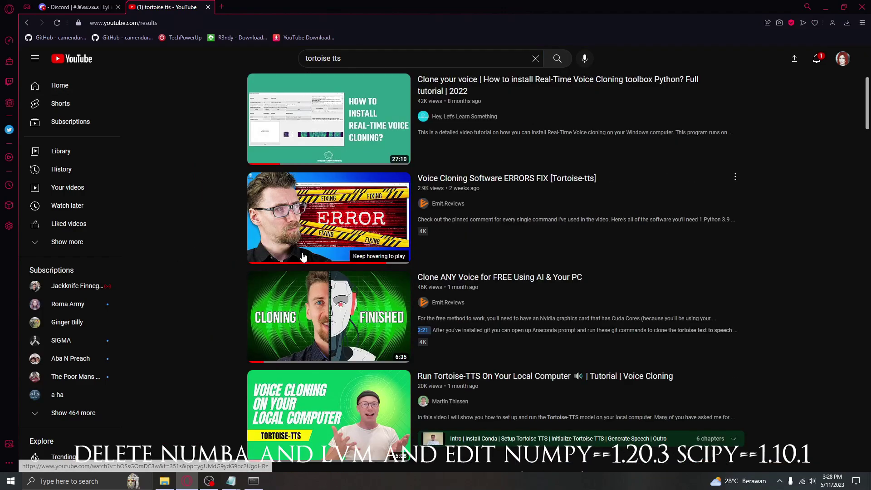
pyautogui.click(318, 215)
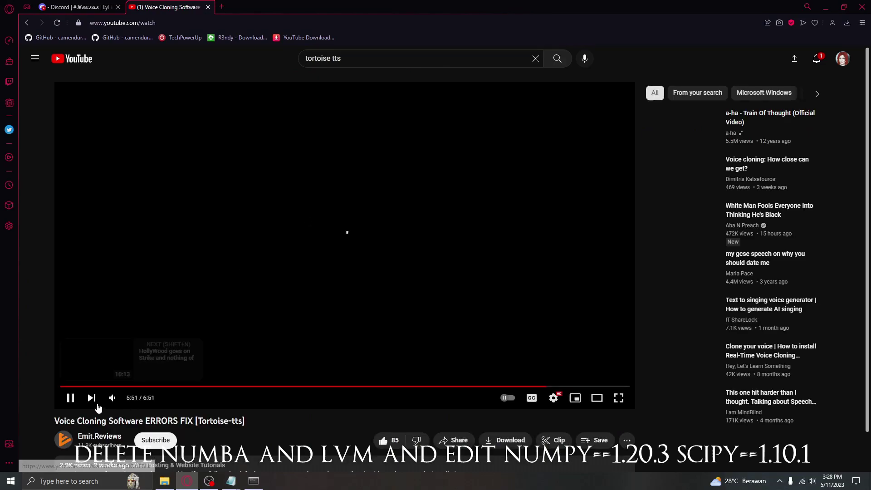
pyautogui.click(69, 396)
pyautogui.scroll(-3, 333, 286)
pyautogui.scroll(-5, 333, 286)
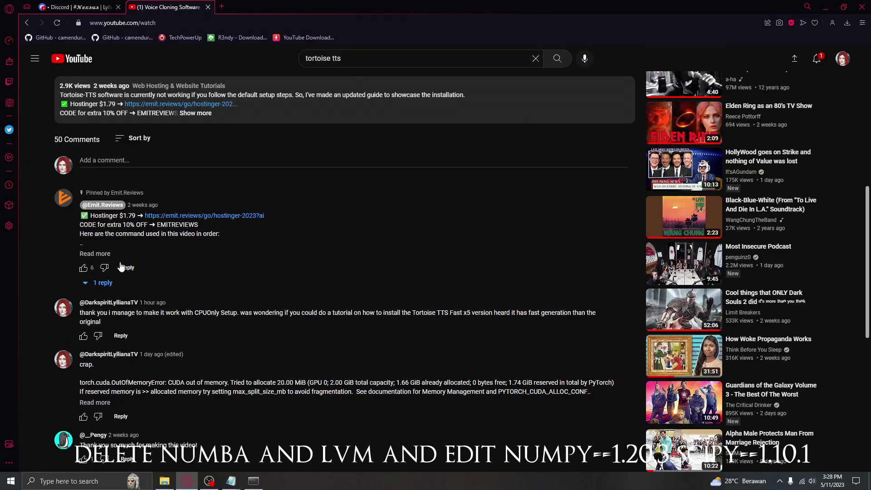
pyautogui.click(94, 253)
pyautogui.scroll(-3, 208, 258)
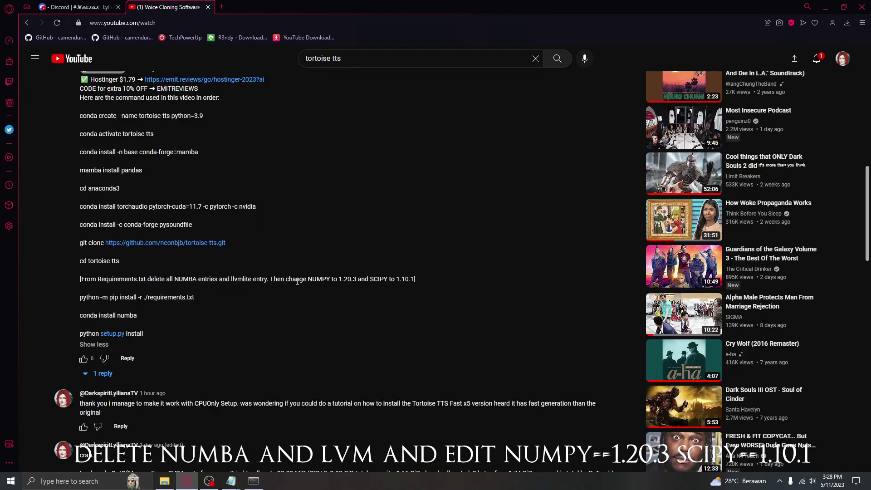
# Place the requirements file beside the pinned comment and compare its numpy version with the comment's instructions
pyautogui.moveTo(357, 279); pyautogui.dragTo(338, 278)
pyautogui.click(253, 480)
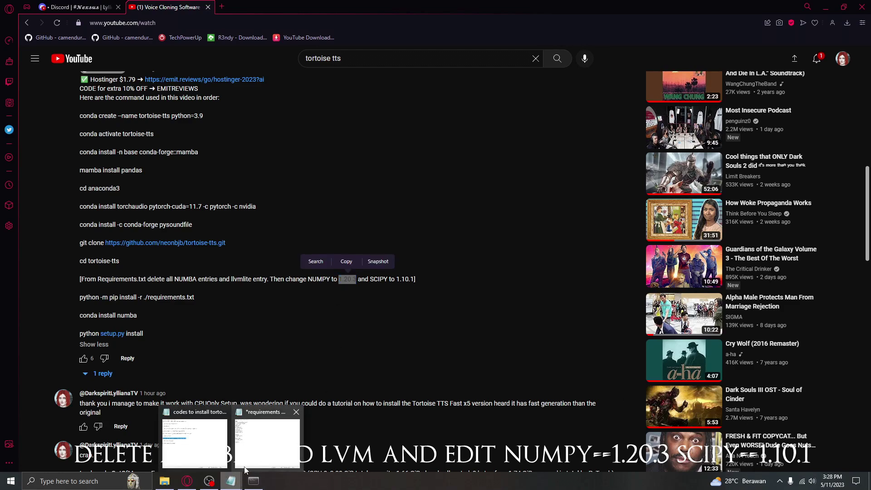
pyautogui.click(261, 443)
pyautogui.moveTo(422, 103); pyautogui.dragTo(555, 181)
pyautogui.click(444, 294)
pyautogui.click(253, 480)
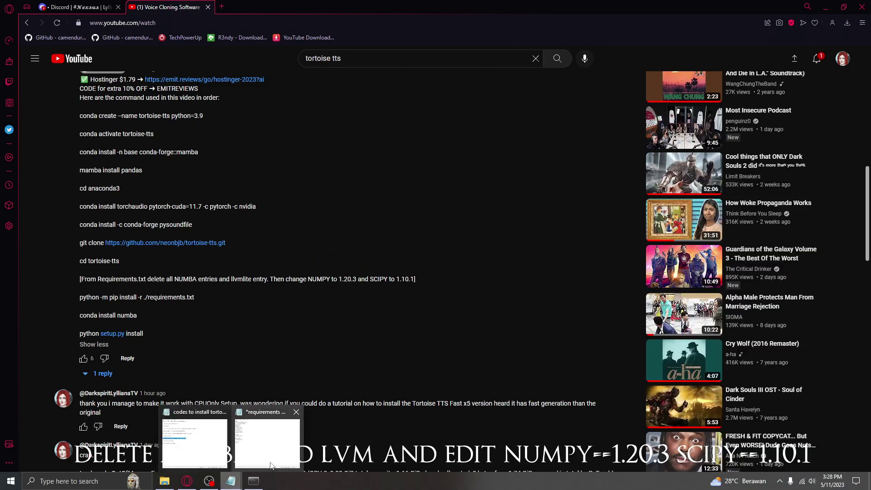
pyautogui.click(261, 443)
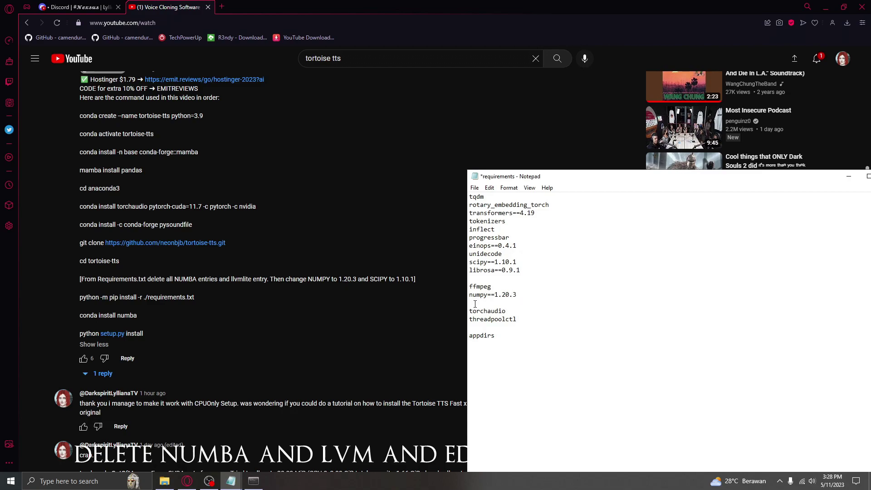
# Remove the empty lines before the ffmpeg, torchaudio and appdirs entries in the requirements file
pyautogui.press('BackSpace')
pyautogui.press('Up')
pyautogui.press('Home')
pyautogui.press('BackSpace')
pyautogui.press('Down')
pyautogui.press('Down')
pyautogui.press('Down')
pyautogui.press('End')
pyautogui.press('Delete')
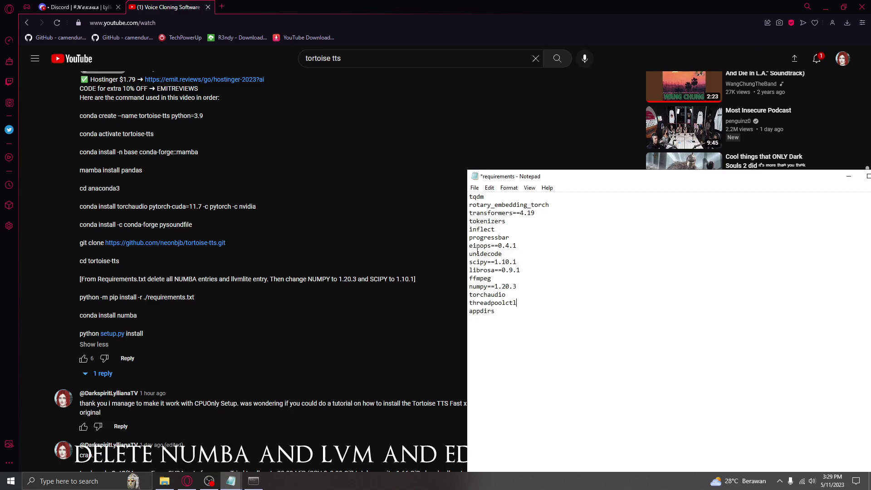
# Save and close the requirements file, and minimize the browser to return to the tortoise-tts folder
pyautogui.click(474, 187)
pyautogui.click(483, 228)
pyautogui.moveTo(521, 178); pyautogui.dragTo(229, 139)
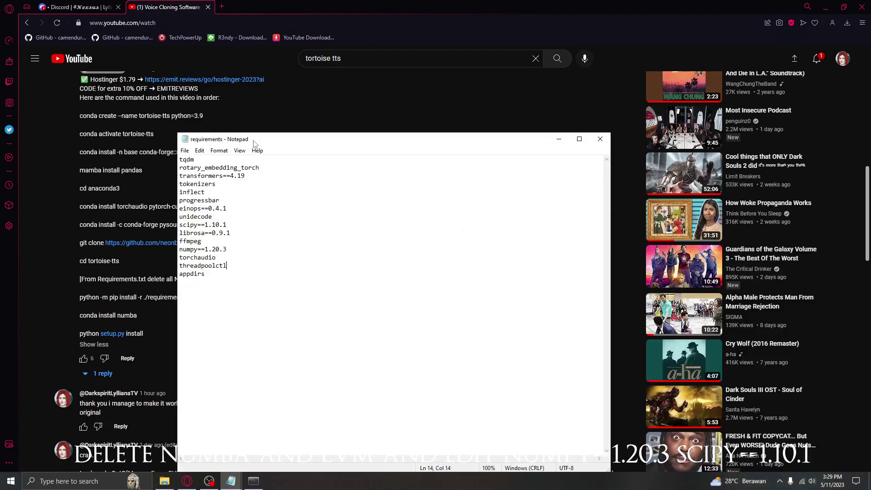
pyautogui.click(600, 137)
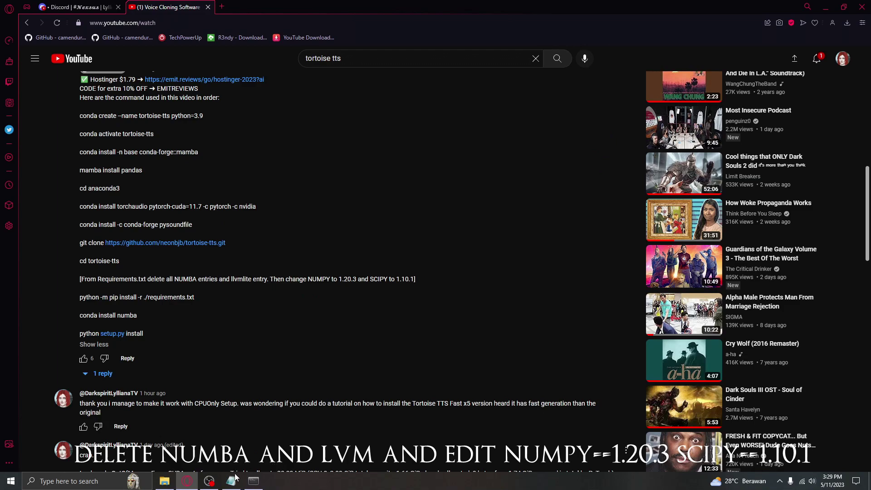
pyautogui.click(825, 6)
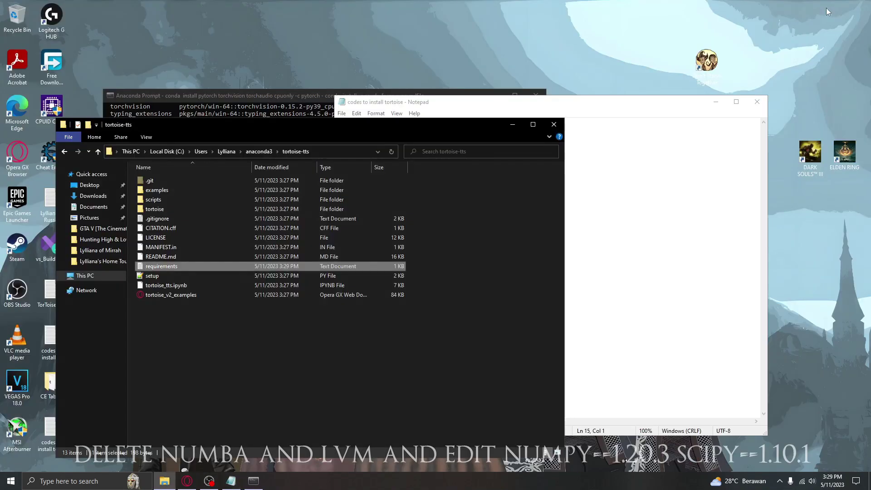
# Close the tortoise-tts folder and run "python -m pip install -r ./requirements.txt" from the notes in the Anaconda Prompt
pyautogui.click(553, 124)
pyautogui.rightClick(408, 237)
pyautogui.click(436, 267)
pyautogui.click(177, 310)
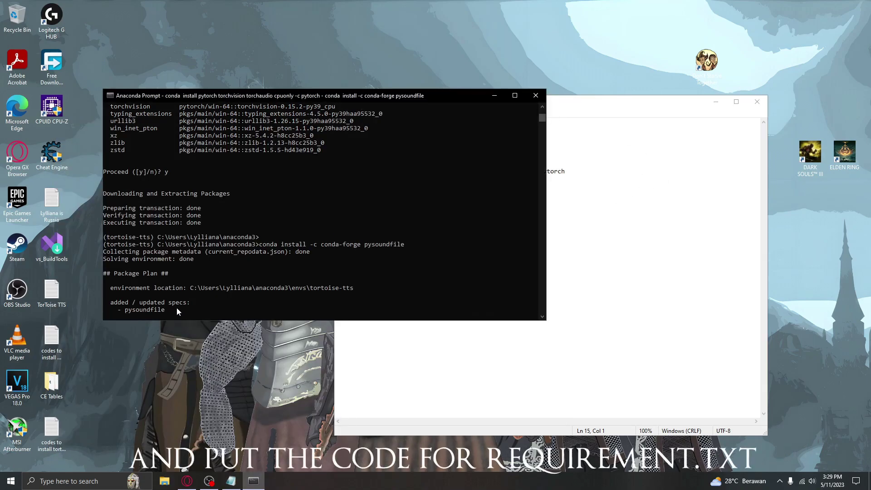
pyautogui.scroll(2, 246, 288)
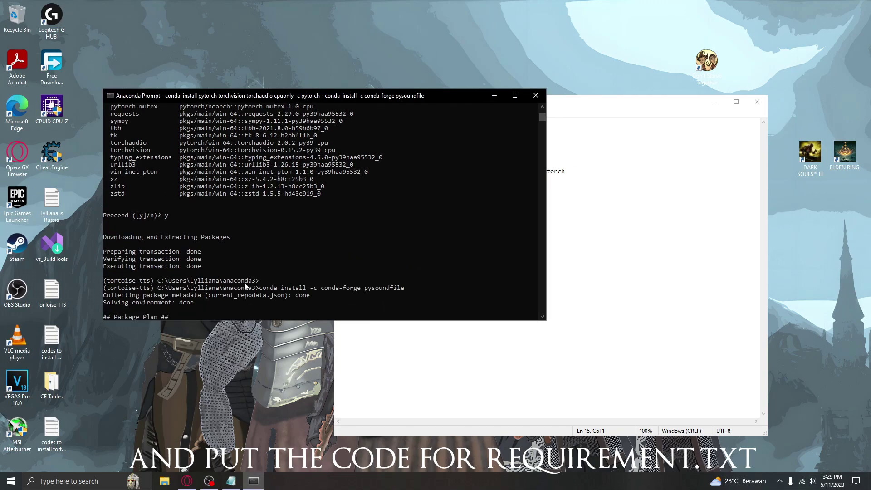
pyautogui.scroll(-5, 245, 286)
pyautogui.scroll(-2, 242, 288)
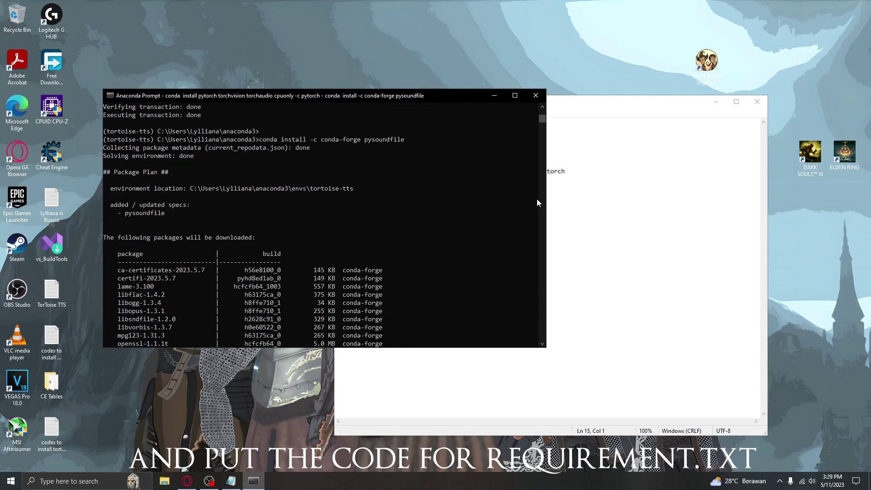
pyautogui.moveTo(542, 119)
pyautogui.mouseDown()
pyautogui.moveTo(553, 210)
pyautogui.moveTo(553, 151)
pyautogui.moveTo(566, 124)
pyautogui.mouseUp()
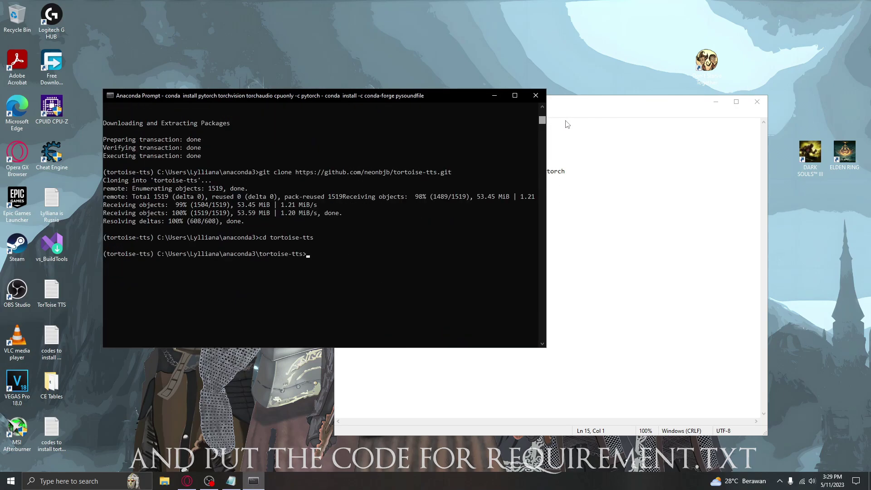
pyautogui.rightClick(373, 247)
pyautogui.press('Return')
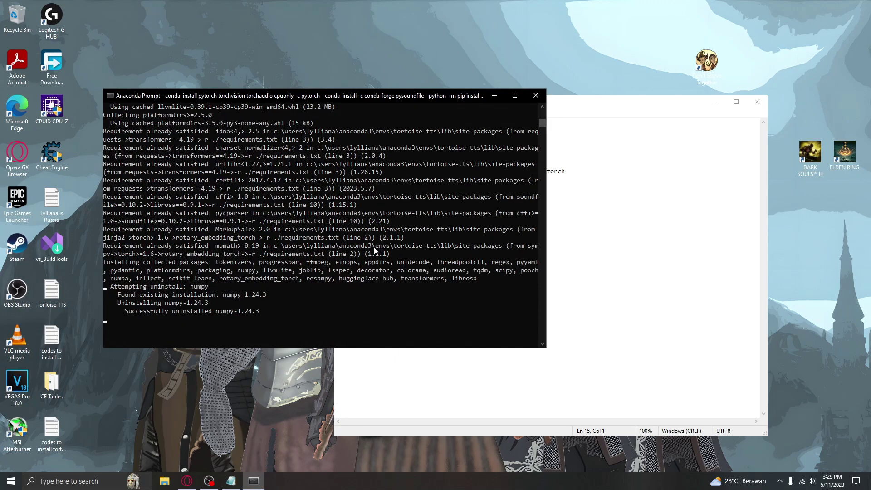
# Copy "conda install numba" from the notes and run it in the Anaconda Prompt once the requirements are installed
pyautogui.click(505, 258)
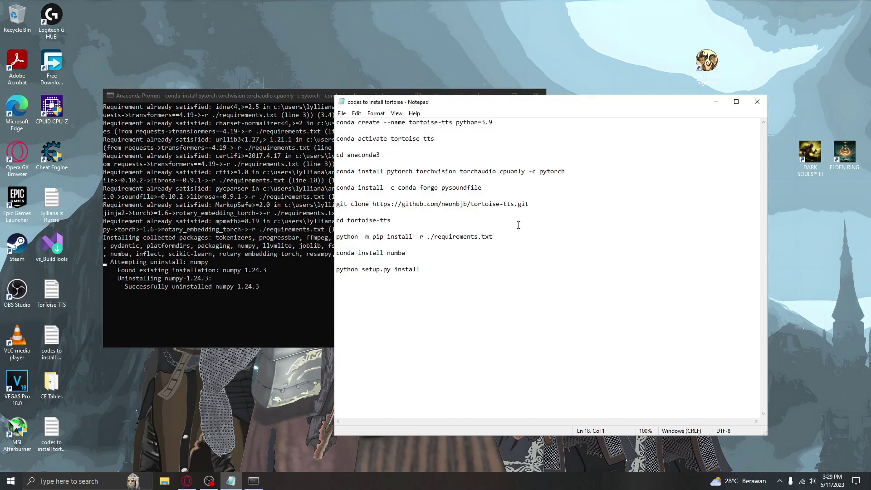
pyautogui.moveTo(422, 253); pyautogui.dragTo(336, 253)
pyautogui.rightClick(354, 253)
pyautogui.click(385, 280)
pyautogui.click(261, 270)
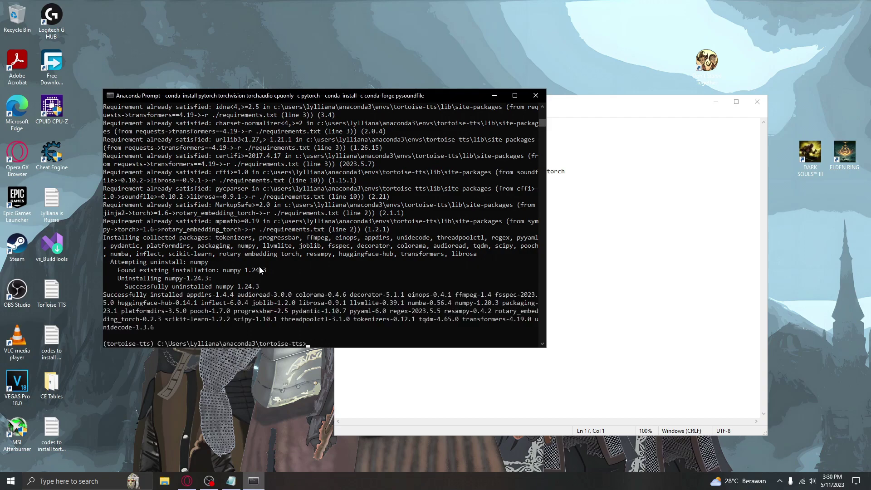
pyautogui.hotkey('ctrl', 'v')
pyautogui.press('Return')
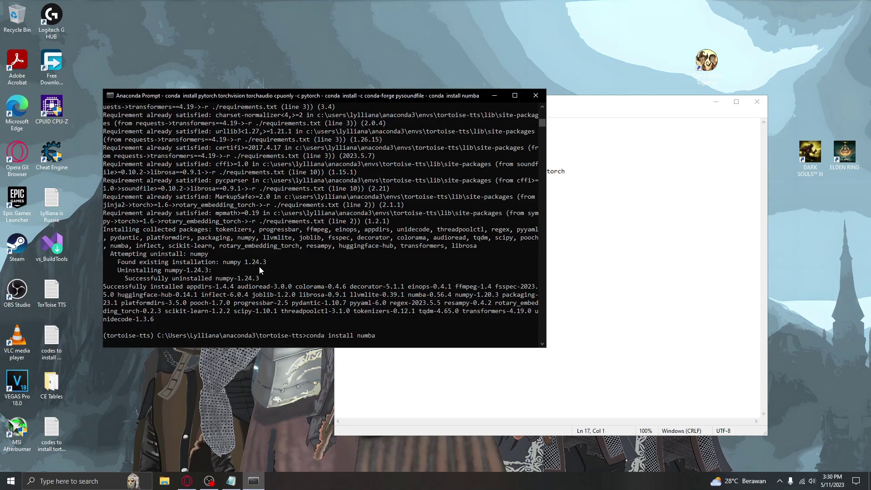
# Insert an empty line below "cd tortoise-tts" in the notes, and reopen the requirements file from the anaconda3\tortoise-tts folder
pyautogui.click(589, 210)
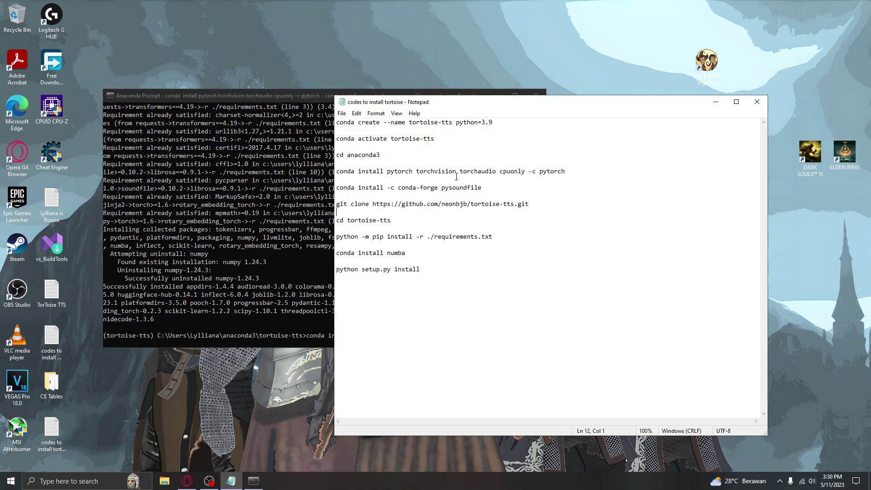
pyautogui.press('Return')
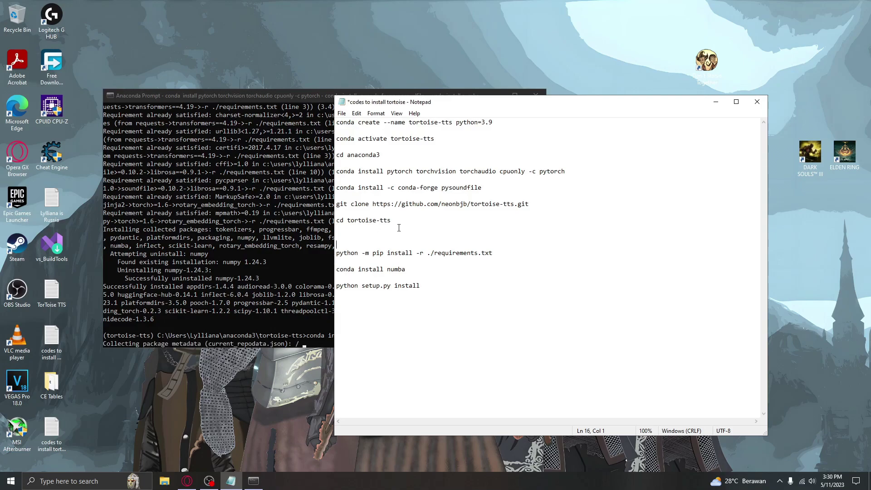
pyautogui.click(164, 480)
pyautogui.doubleClick(177, 257)
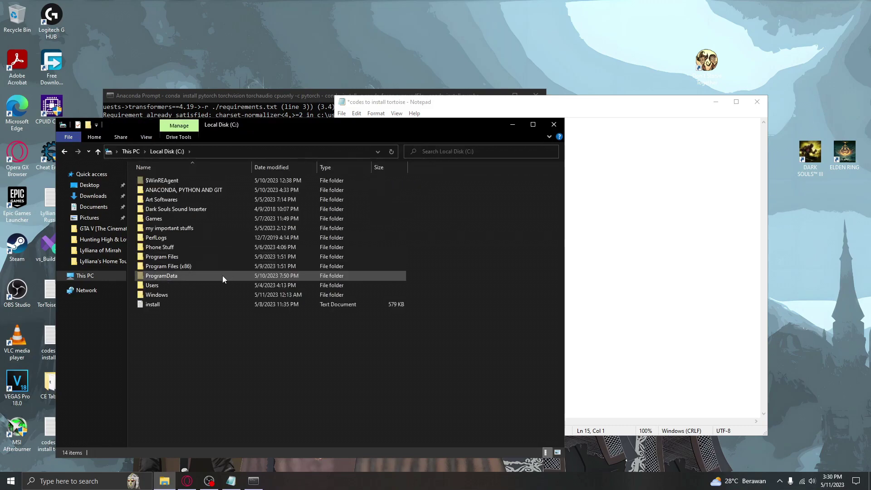
pyautogui.doubleClick(156, 285)
pyautogui.doubleClick(161, 190)
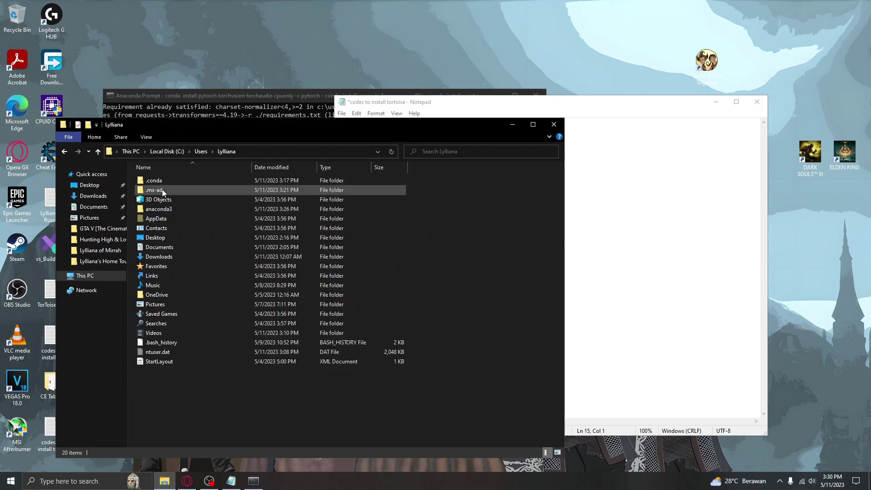
pyautogui.doubleClick(161, 209)
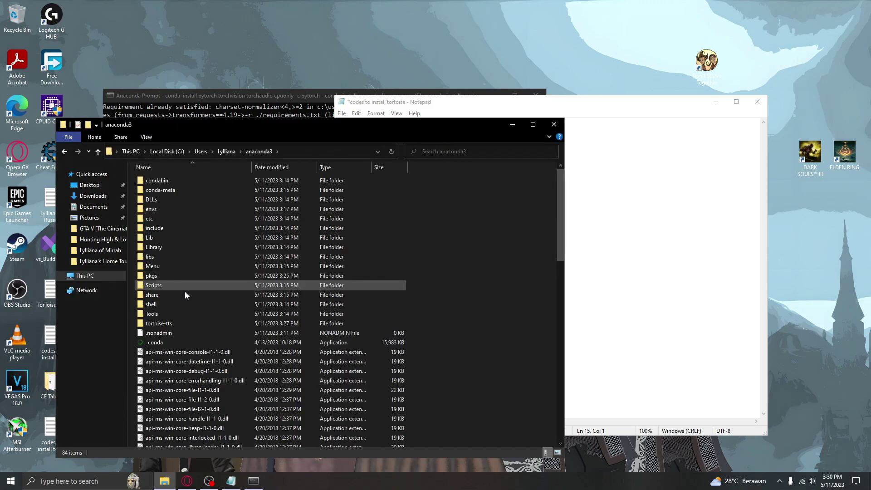
pyautogui.doubleClick(157, 323)
pyautogui.doubleClick(174, 266)
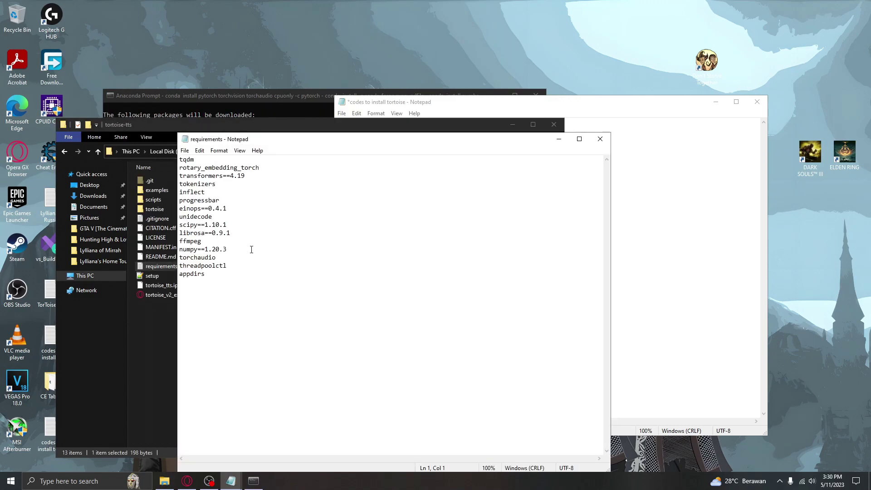
# Copy the numpy entry from the requirements file into the notes' empty line so that it reads "PUT numpy==1.20.3"
pyautogui.moveTo(229, 249); pyautogui.dragTo(180, 249)
pyautogui.rightClick(194, 249)
pyautogui.click(211, 278)
pyautogui.click(627, 235)
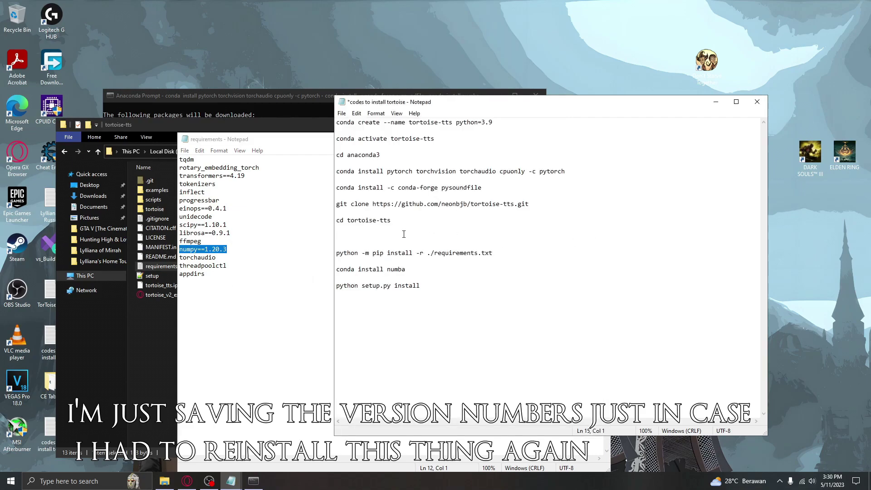
pyautogui.write('EDIT')
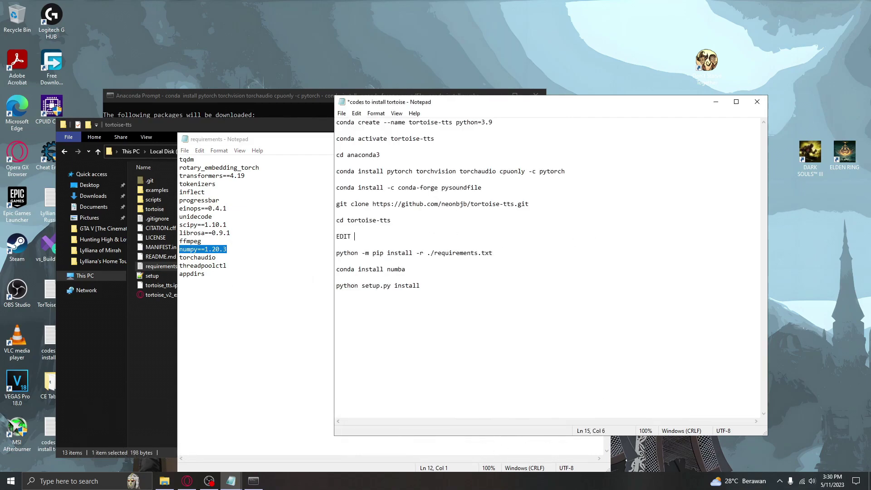
pyautogui.hotkey('ctrl', 'v')
pyautogui.moveTo(351, 232); pyautogui.dragTo(335, 237)
pyautogui.click(359, 237)
pyautogui.press('BackSpace')
pyautogui.write('PUT')
# Append "scipy==1.10.1" from the requirements file to the PUT line and save the notes
pyautogui.click(216, 248)
pyautogui.moveTo(225, 225); pyautogui.dragTo(179, 225)
pyautogui.rightClick(204, 225)
pyautogui.click(218, 252)
pyautogui.hotkey('alt', 'Tab')
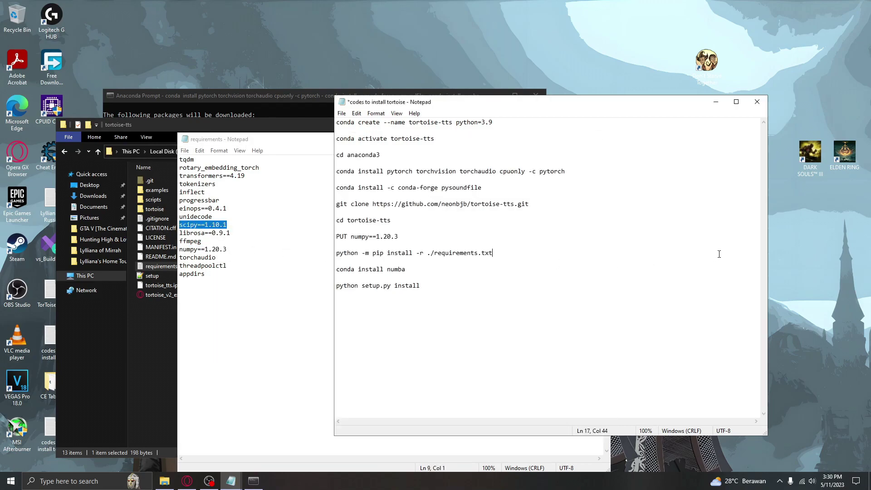
pyautogui.hotkey('ctrl', 'v')
pyautogui.click(341, 113)
pyautogui.click(356, 153)
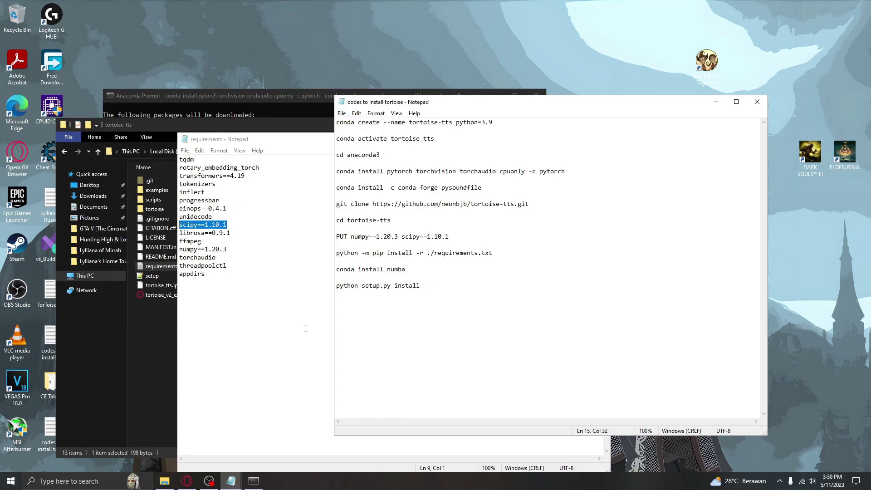
# Close the requirements file and its folder, and answer y in the Anaconda Prompt to proceed with the numba installation
pyautogui.click(307, 326)
pyautogui.click(599, 138)
pyautogui.click(213, 365)
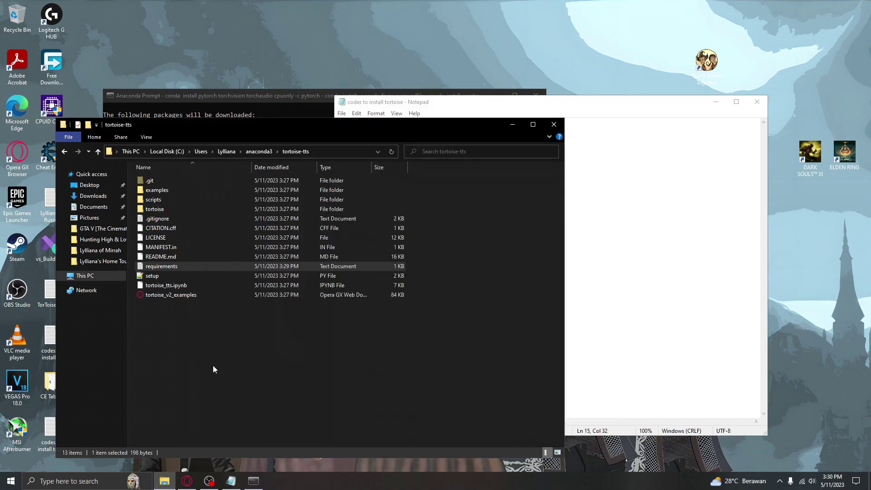
pyautogui.click(553, 125)
pyautogui.click(282, 101)
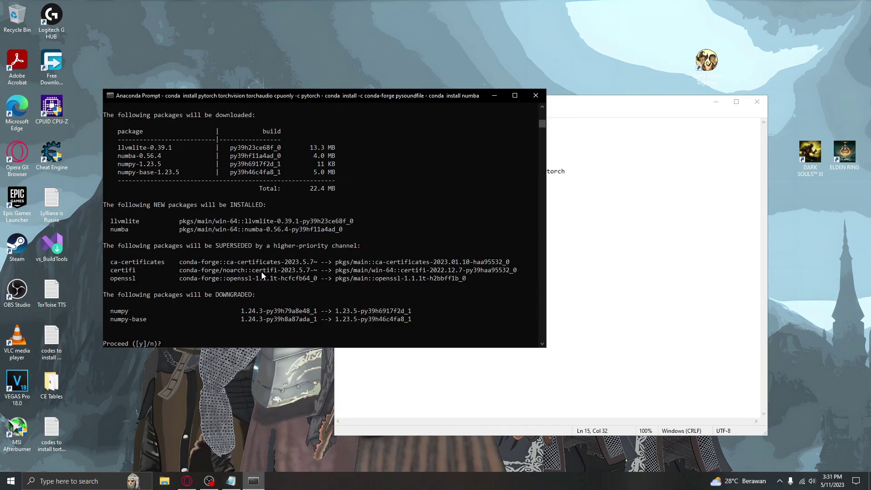
pyautogui.scroll(-1, 261, 272)
pyautogui.write('y')
pyautogui.press('Return')
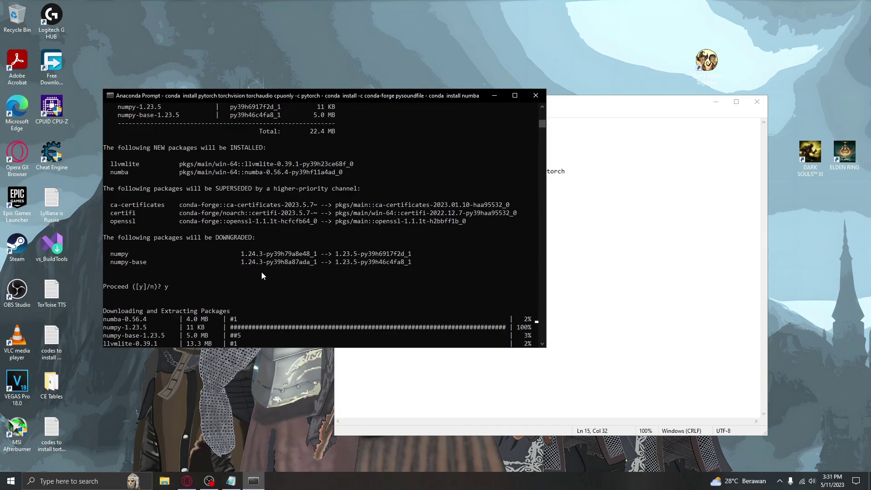
pyautogui.tripleClick(381, 284)
pyautogui.click(300, 237)
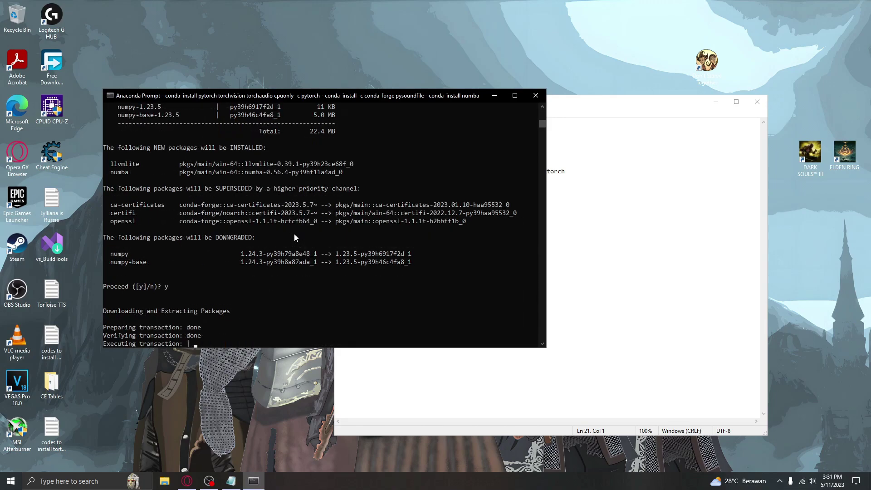
pyautogui.scroll(6, 210, 221)
pyautogui.scroll(-6, 211, 221)
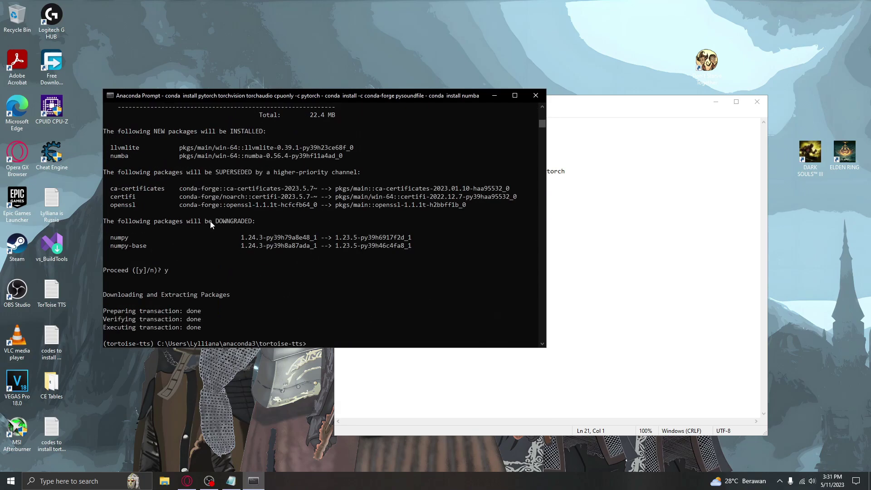
pyautogui.scroll(9, 213, 218)
pyautogui.scroll(-16, 344, 171)
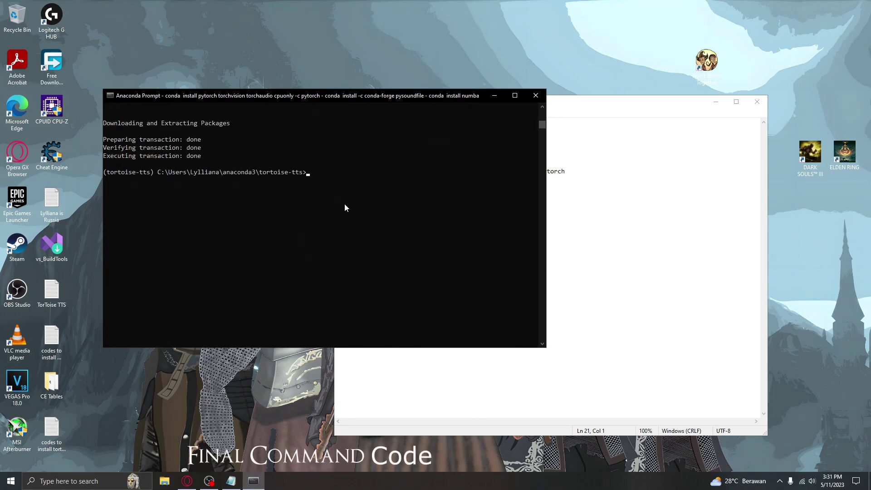
# Copy "python setup.py install" from the notes and run it in the Anaconda Prompt
pyautogui.click(431, 376)
pyautogui.moveTo(426, 285); pyautogui.dragTo(336, 285)
pyautogui.rightClick(349, 284)
pyautogui.click(367, 316)
pyautogui.click(259, 272)
pyautogui.rightClick(260, 272)
pyautogui.press('Return')
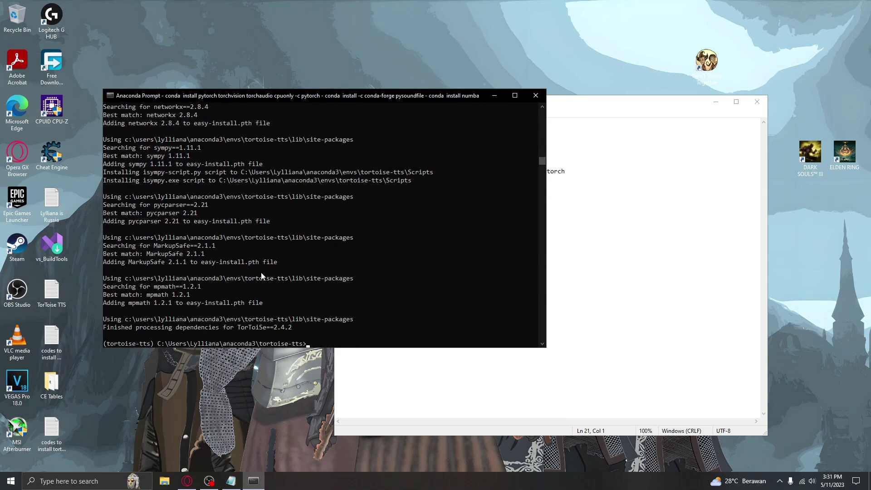
pyautogui.scroll(-1, 280, 260)
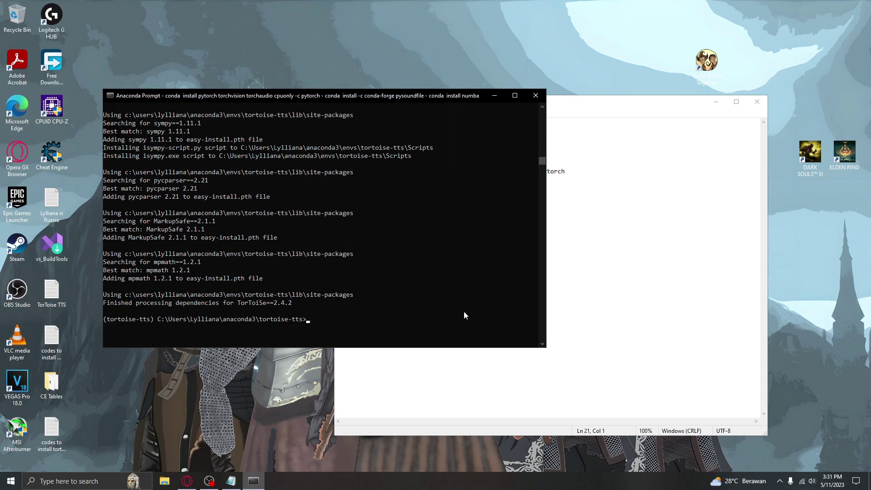
# Close the installation notes and move the Anaconda Prompt window away from the desktop icons
pyautogui.click(697, 220)
pyautogui.click(757, 102)
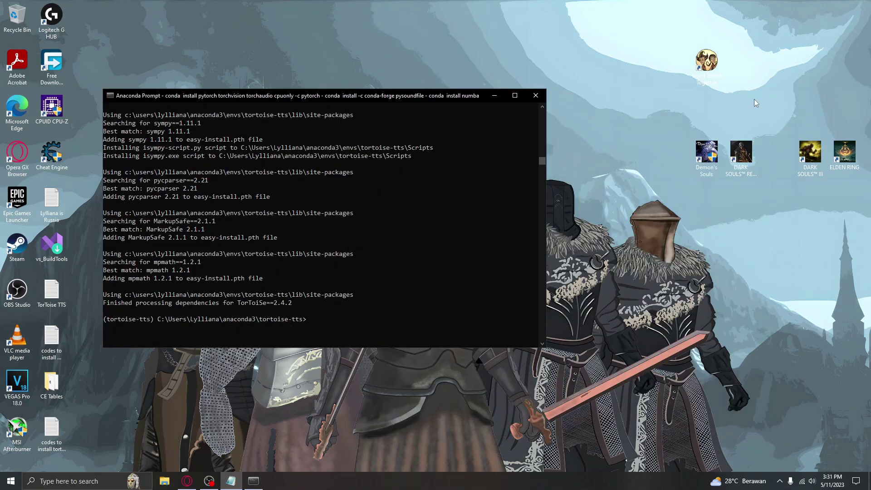
pyautogui.moveTo(197, 96); pyautogui.dragTo(290, 82)
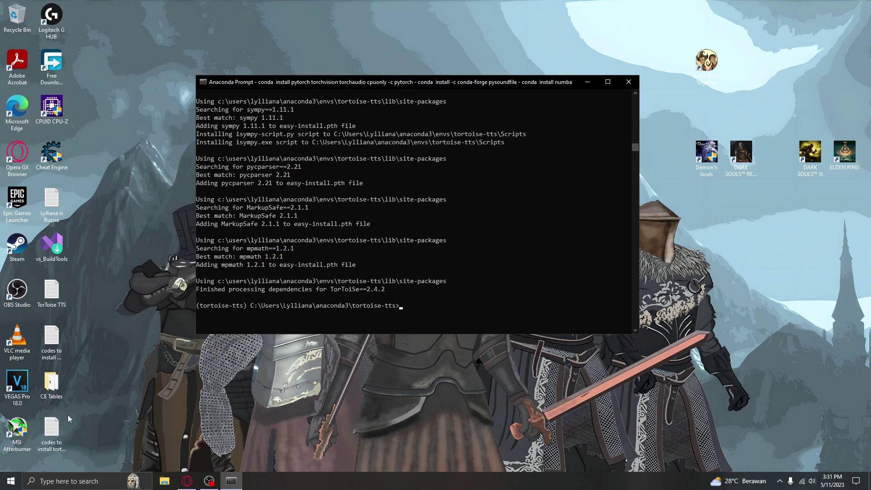
# Open the Leliana videos folder in Documents, play the Leliana Warden Story video briefly and close the player
pyautogui.click(164, 481)
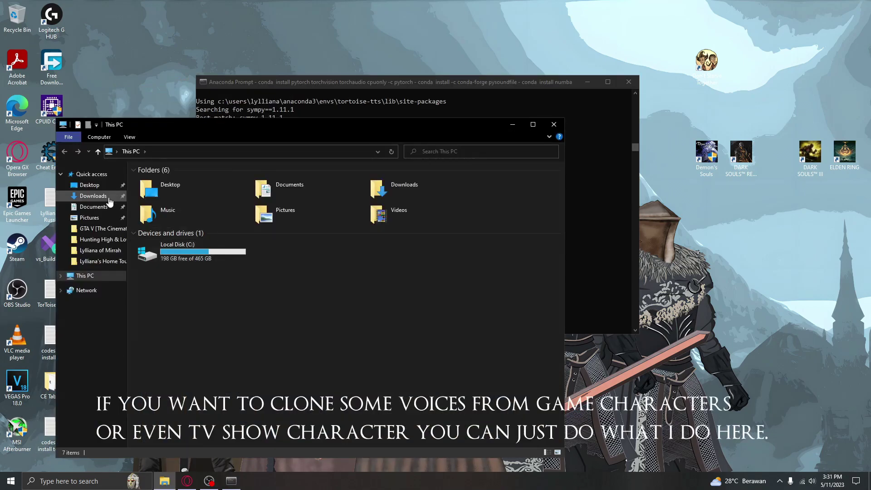
pyautogui.click(95, 196)
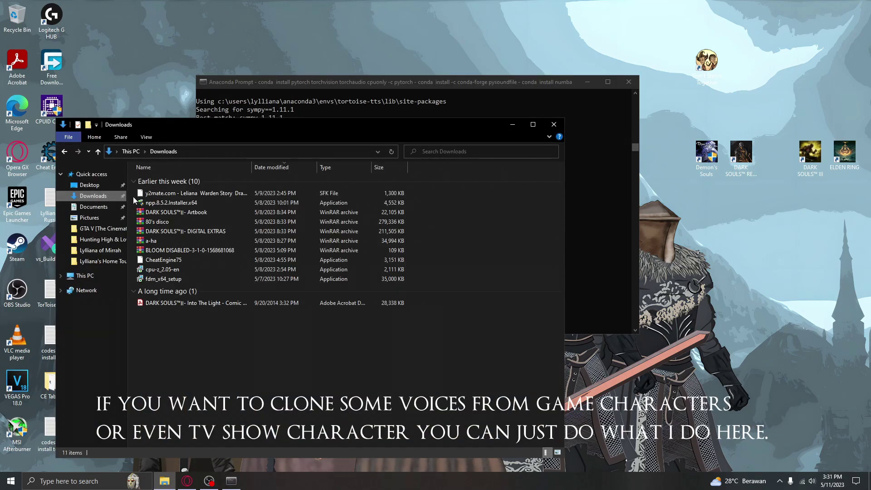
pyautogui.click(103, 207)
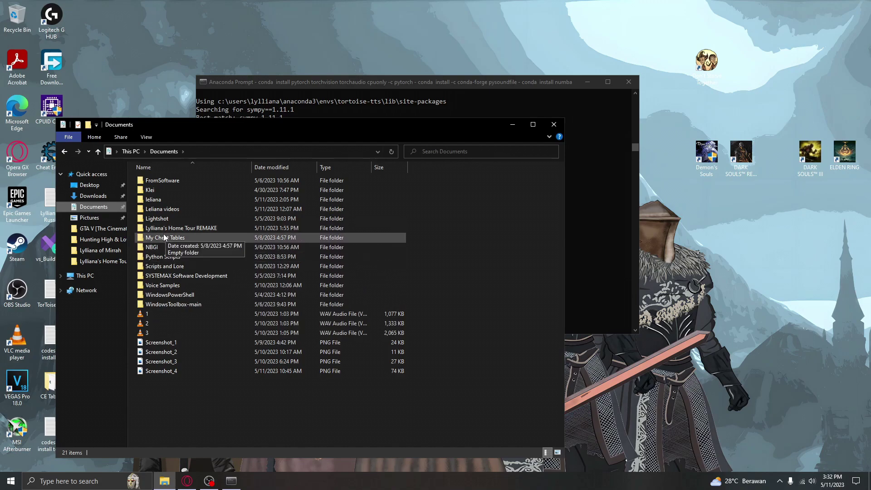
pyautogui.doubleClick(172, 209)
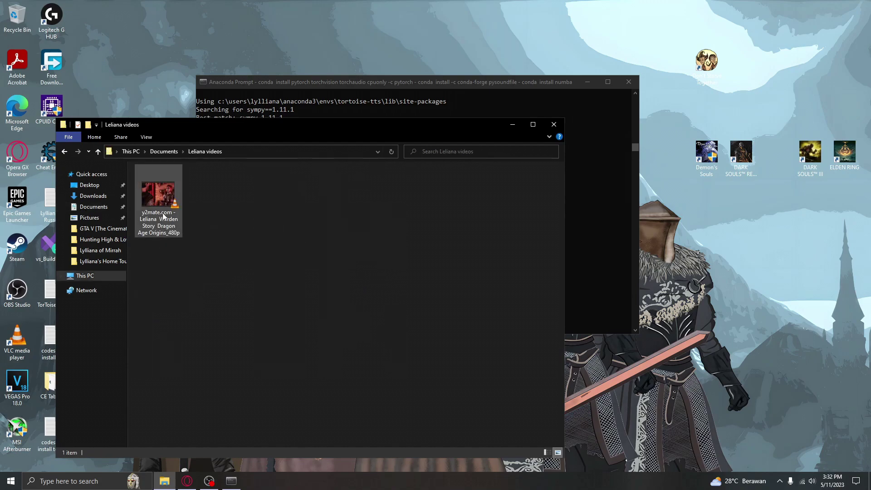
pyautogui.doubleClick(167, 204)
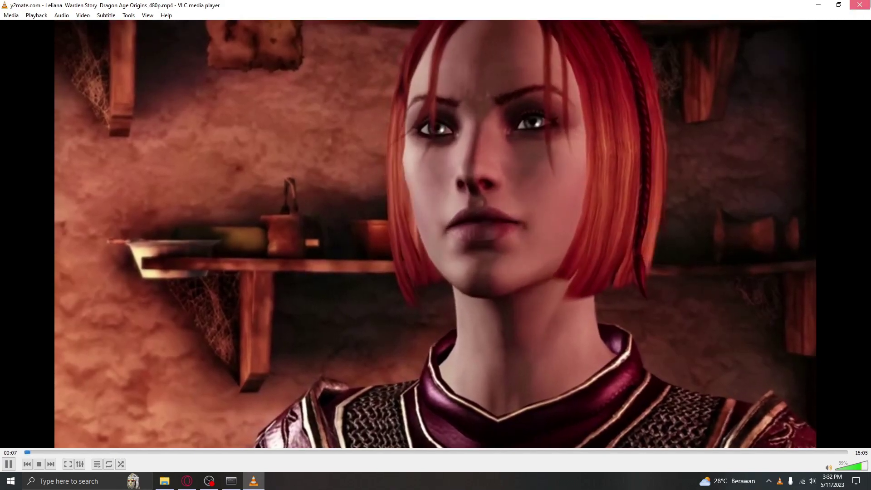
pyautogui.hotkey('ctrl', 'q')
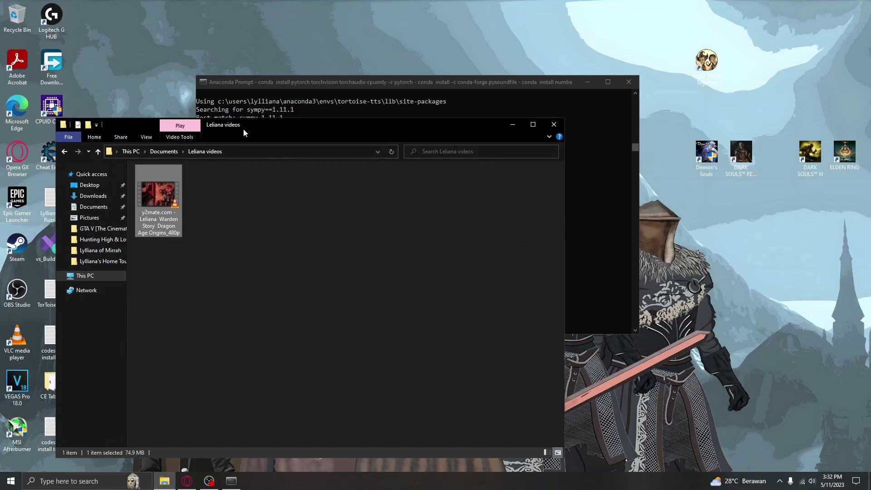
# Launch VEGAS Pro 18.0, return to the Documents folder in the file window and close that window
pyautogui.moveTo(245, 130); pyautogui.dragTo(335, 125)
pyautogui.click(18, 386)
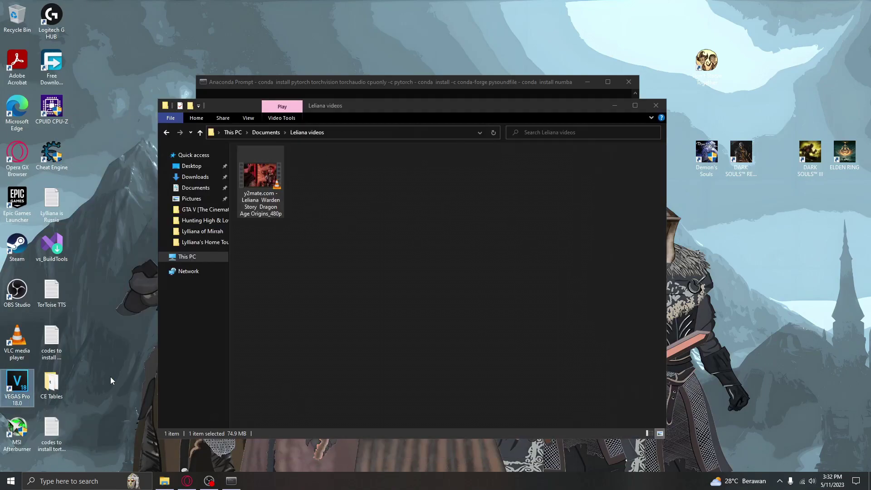
pyautogui.press('Return')
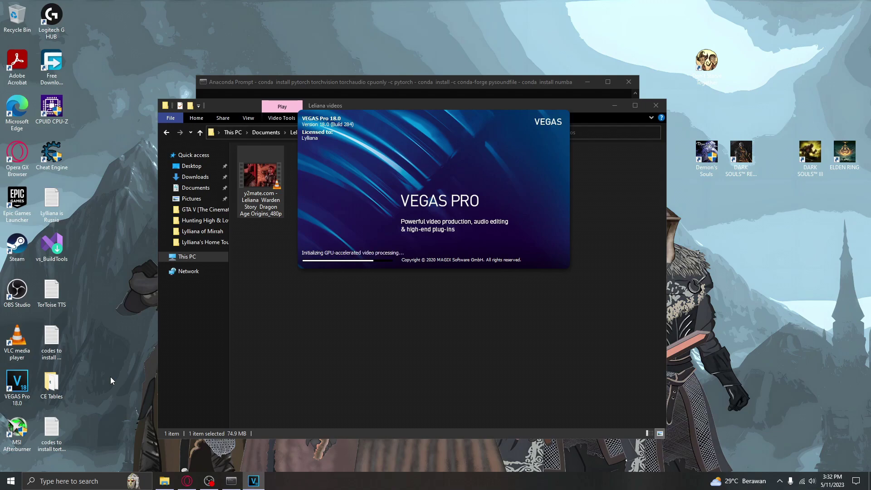
pyautogui.click(164, 481)
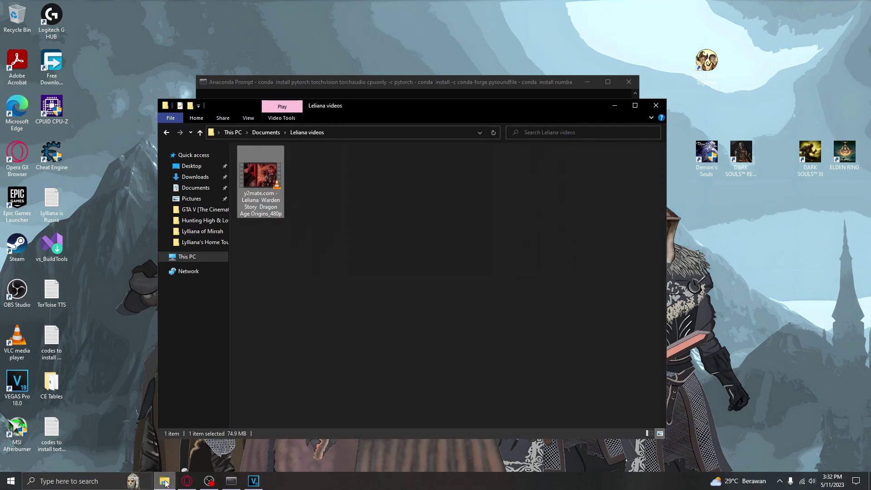
pyautogui.click(338, 343)
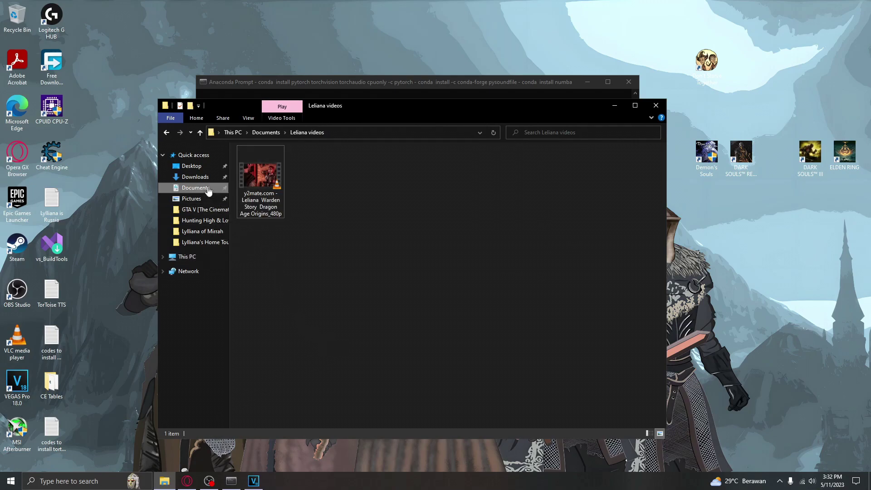
pyautogui.click(196, 188)
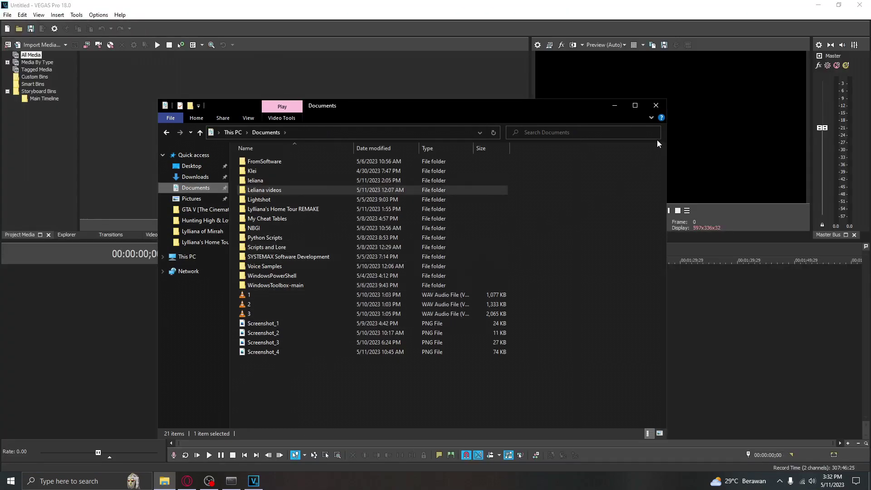
pyautogui.click(656, 106)
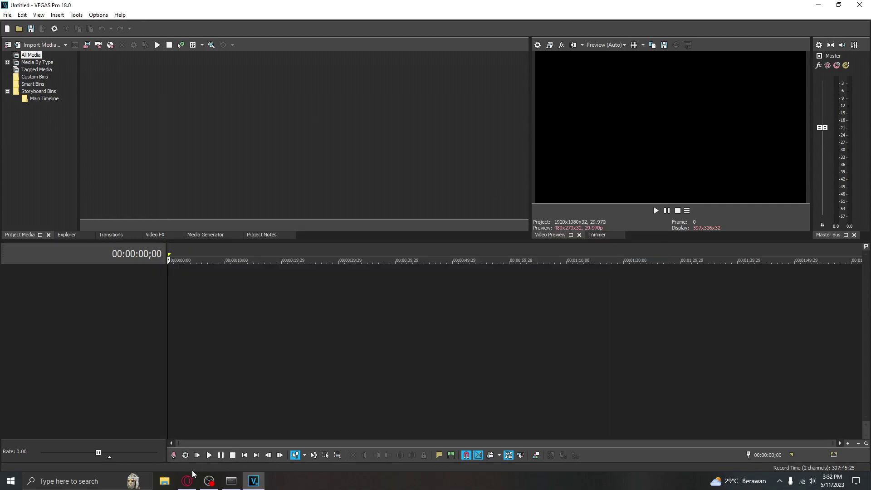
# Switch to the Opera GX browser and search YouTube for "dark souls 3 chatting with lapp"
pyautogui.click(182, 480)
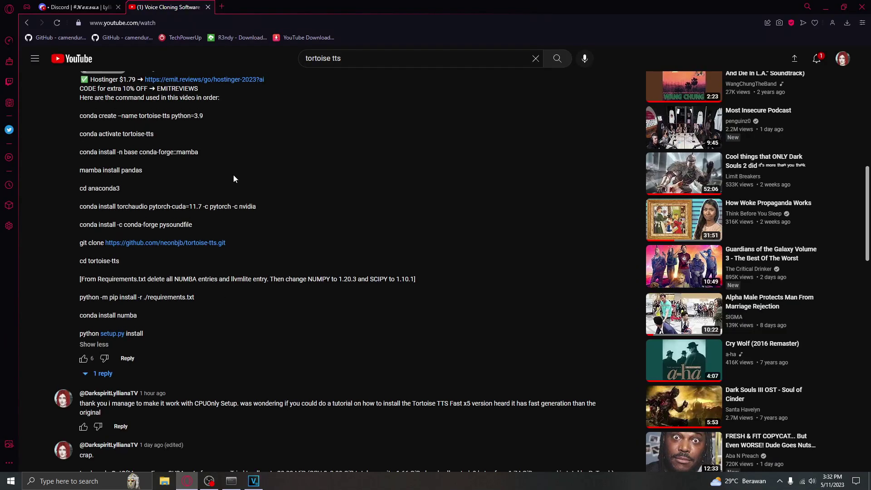
pyautogui.tripleClick(365, 61)
pyautogui.press('BackSpace')
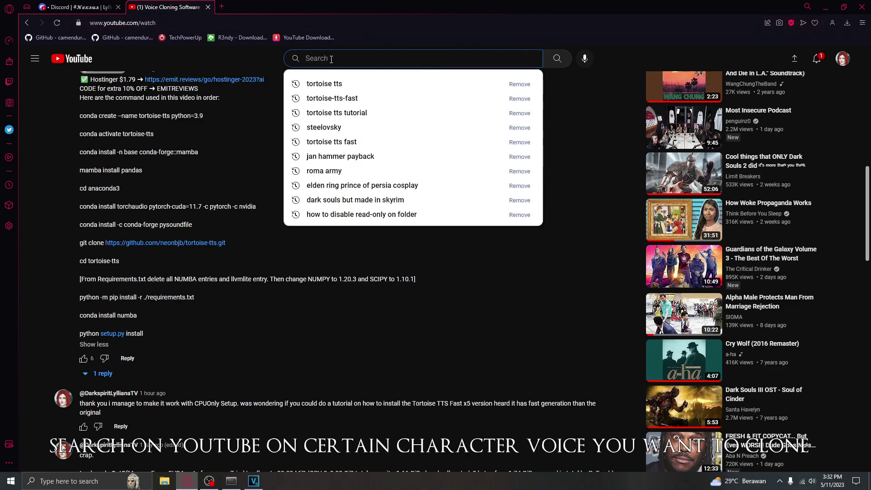
pyautogui.write('dark souls')
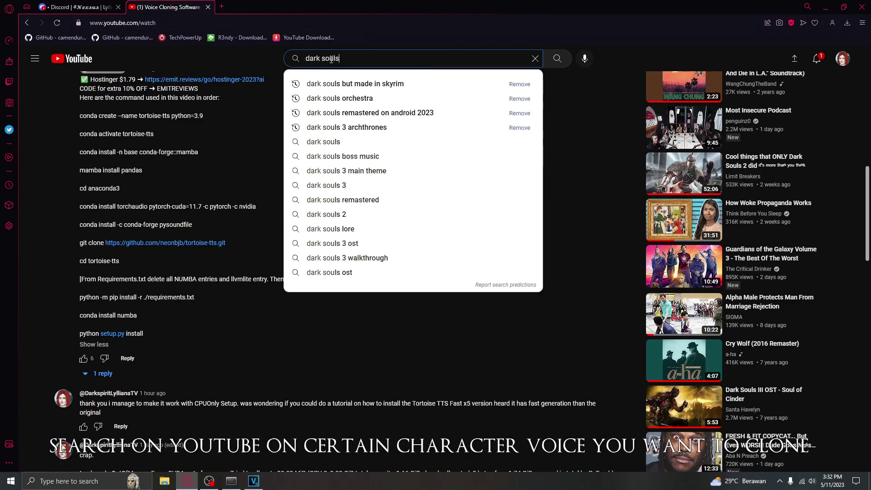
pyautogui.write(' 3 chatting with lapp')
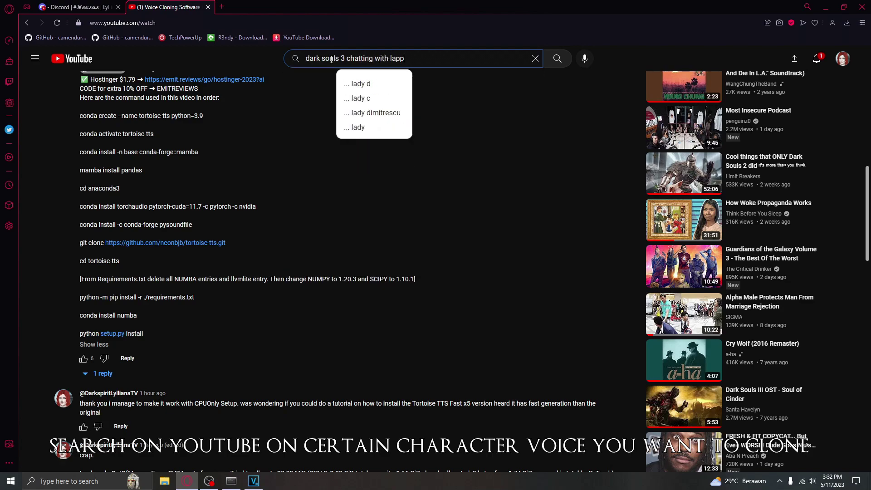
pyautogui.press('Return')
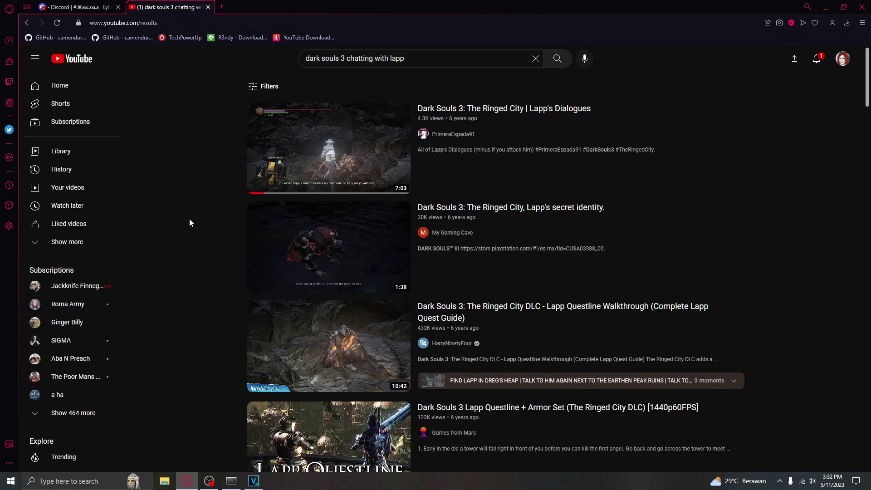
# Open the video "Dark Souls 3: The Ringed City | Lapp's Dialogues", pause it and copy its link
pyautogui.click(305, 150)
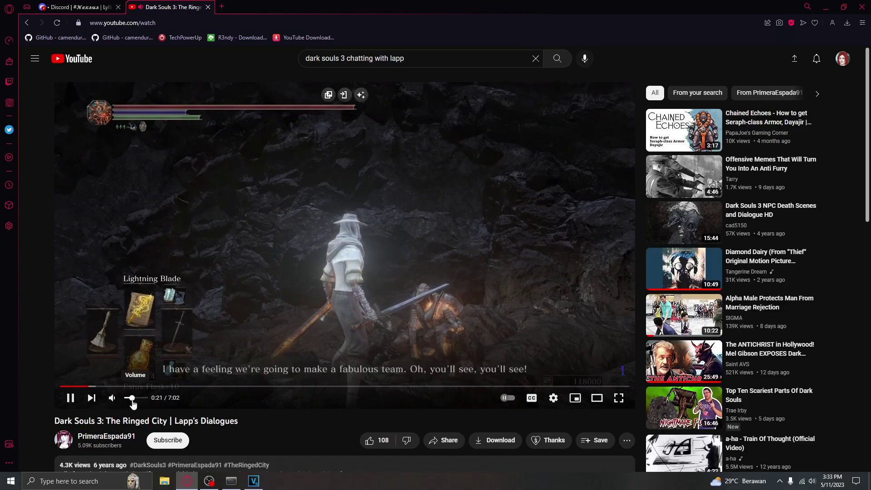
pyautogui.click(300, 232)
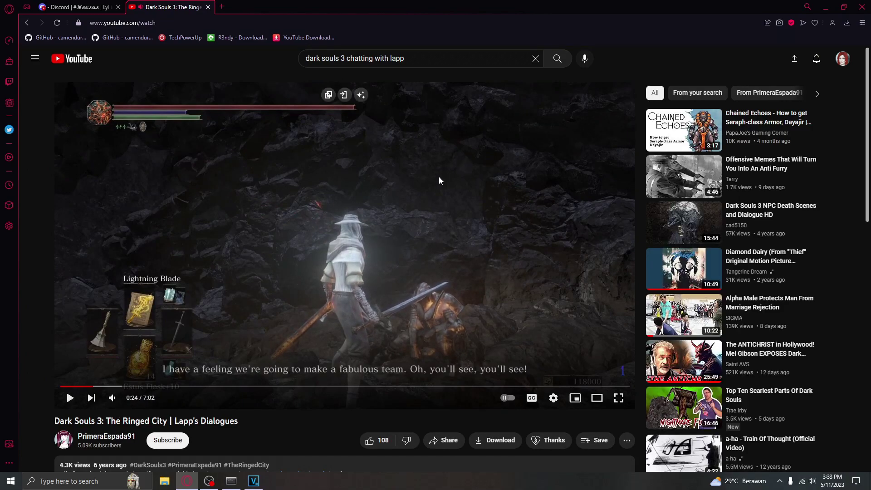
pyautogui.rightClick(274, 161)
pyautogui.click(308, 184)
# Open the bookmarked y2mate.com YouTube downloader in a new tab and load the copied Lapp's Dialogues video link
pyautogui.click(221, 6)
pyautogui.click(306, 37)
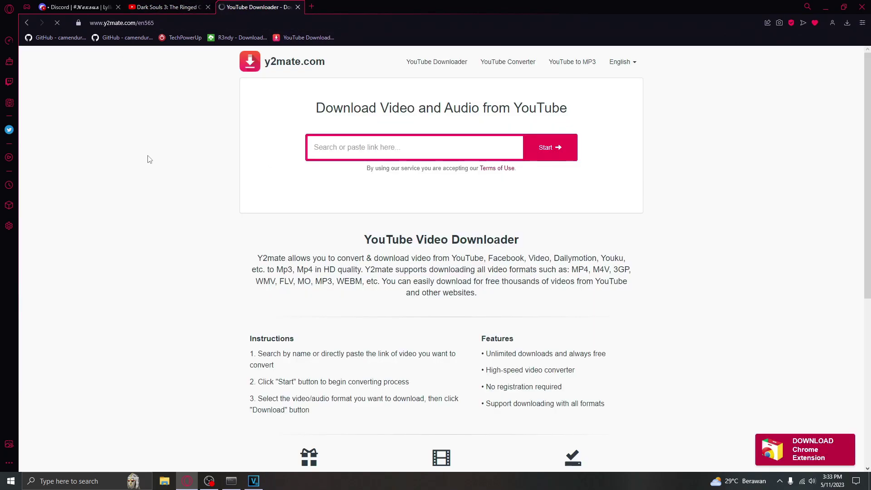
pyautogui.click(355, 145)
pyautogui.write('https://youtu.be/_nscfOO-4hl')
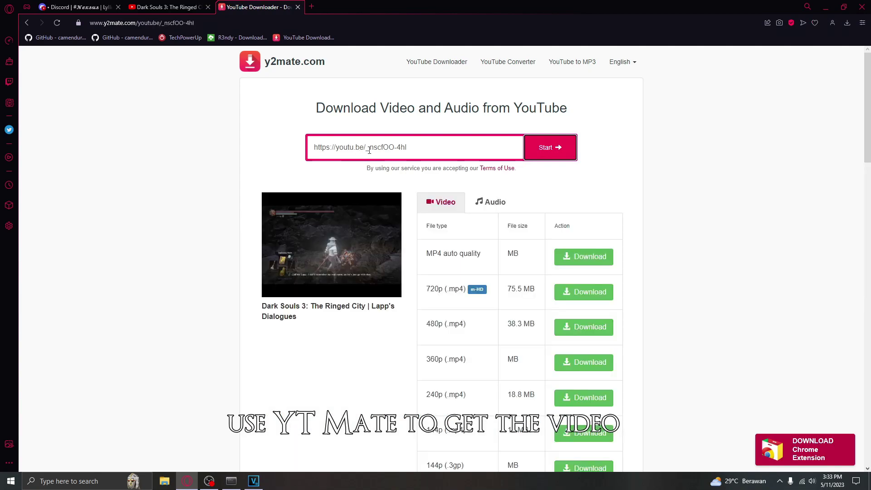
# Download the video as 720p MP4 from y2mate and close the advertising tab
pyautogui.scroll(-1, 494, 318)
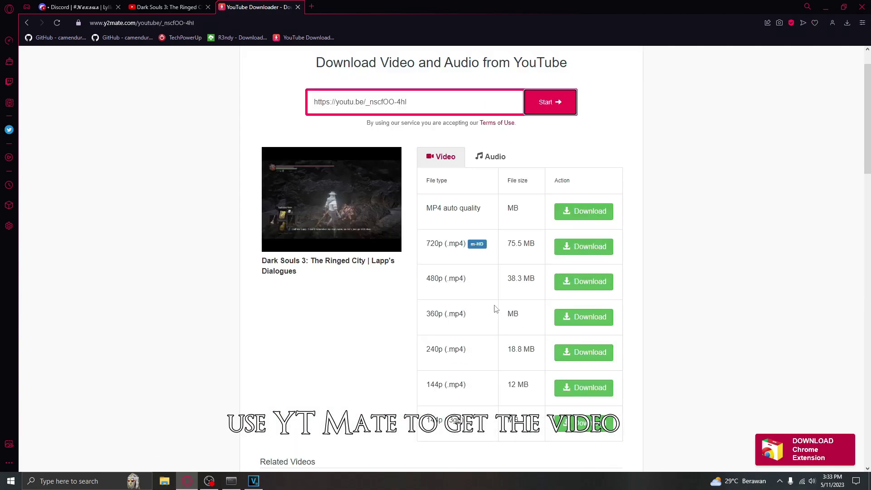
pyautogui.click(582, 247)
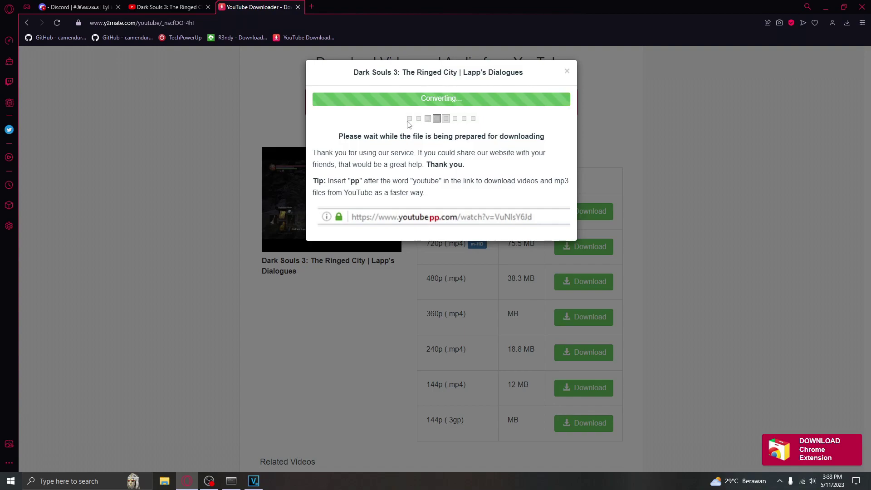
pyautogui.click(437, 102)
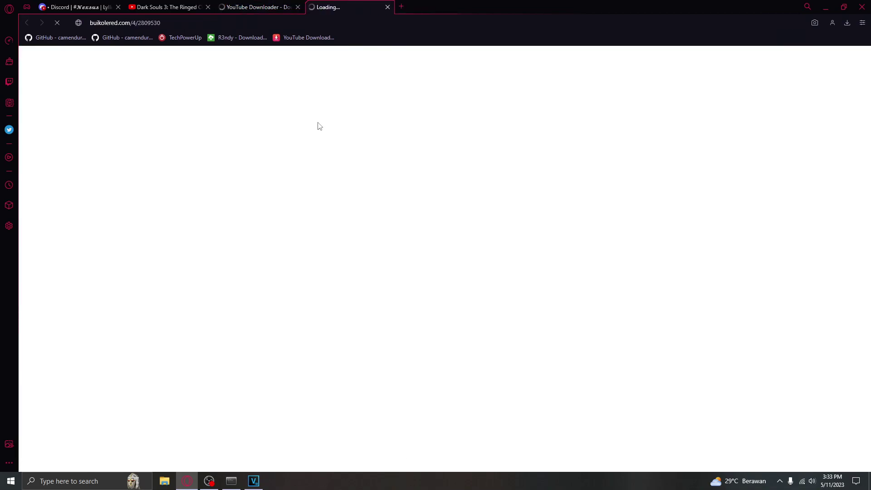
pyautogui.click(387, 7)
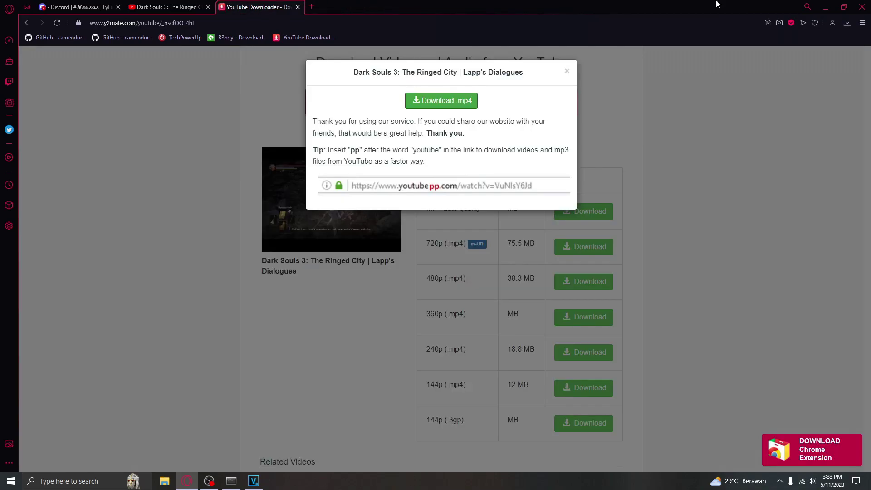
# Check the download list and the Anaconda Prompt, show the downloaded Dark Souls 3 video in its folder and minimise the browser
pyautogui.click(846, 22)
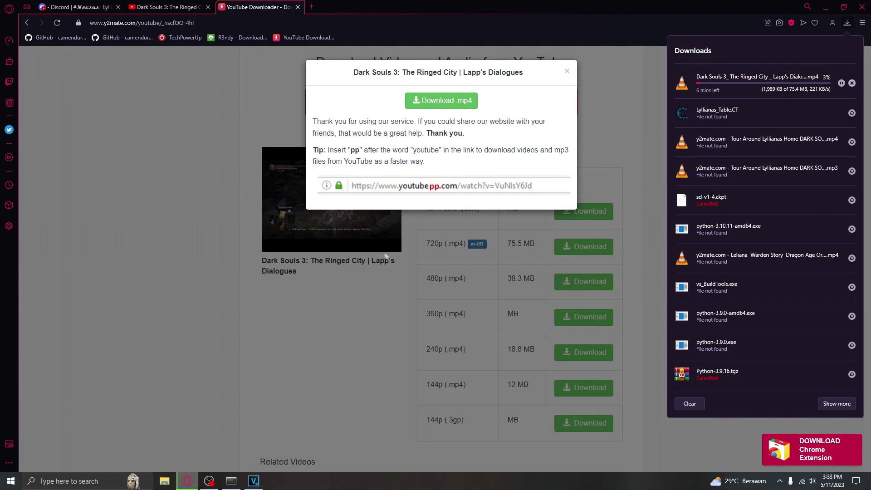
pyautogui.click(231, 480)
pyautogui.click(586, 81)
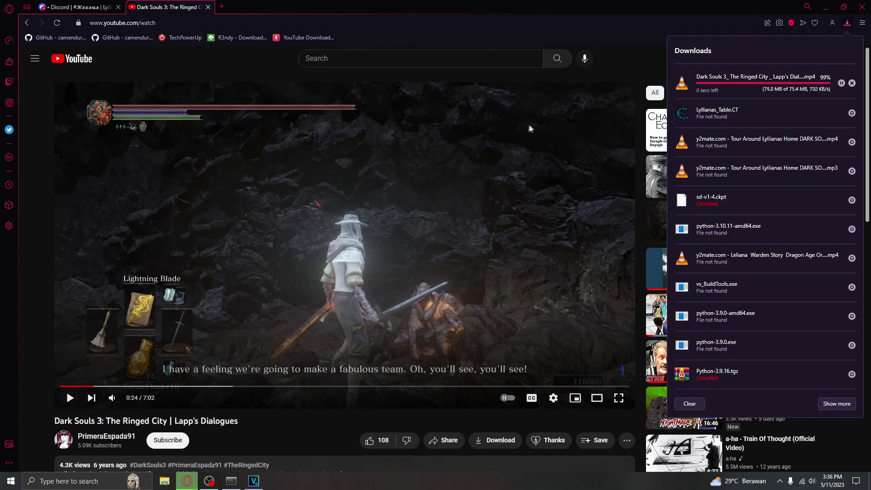
pyautogui.click(852, 83)
pyautogui.click(802, 8)
pyautogui.click(826, 7)
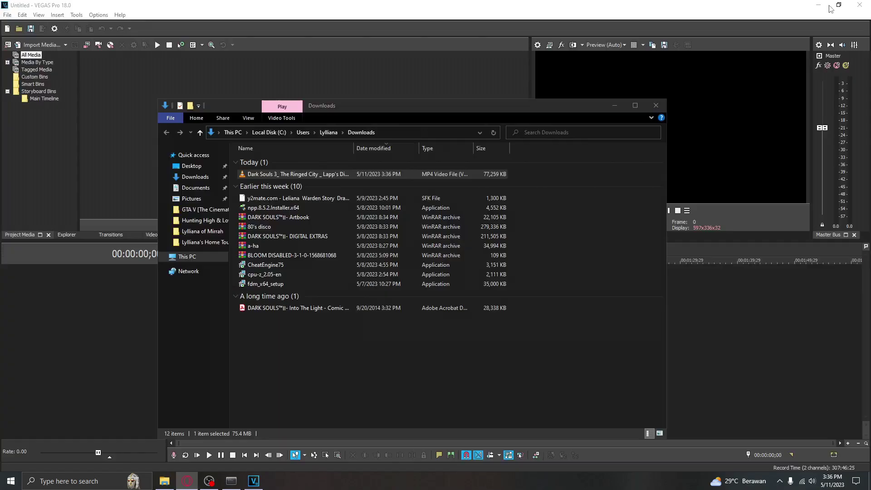
# Add the downloaded video to the VEGAS timeline, match the project video settings to it and move the clip to the timeline start
pyautogui.moveTo(678, 300); pyautogui.dragTo(681, 301)
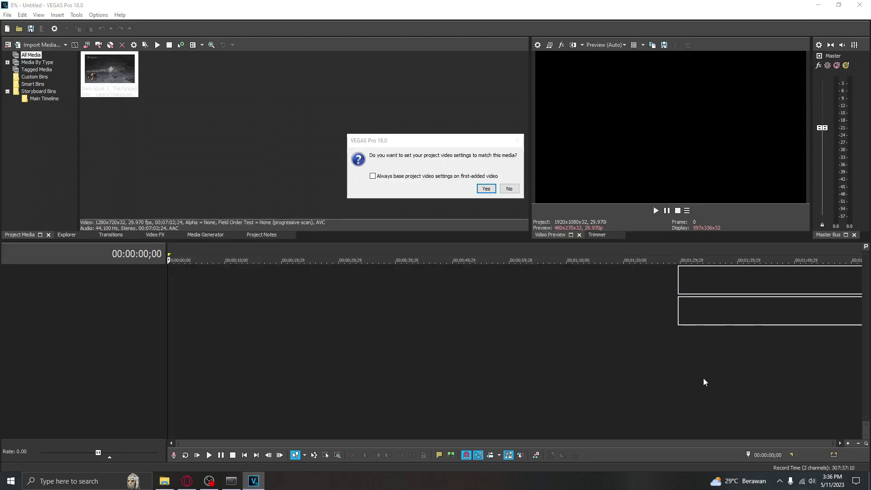
pyautogui.click(486, 189)
pyautogui.moveTo(557, 282); pyautogui.dragTo(437, 282)
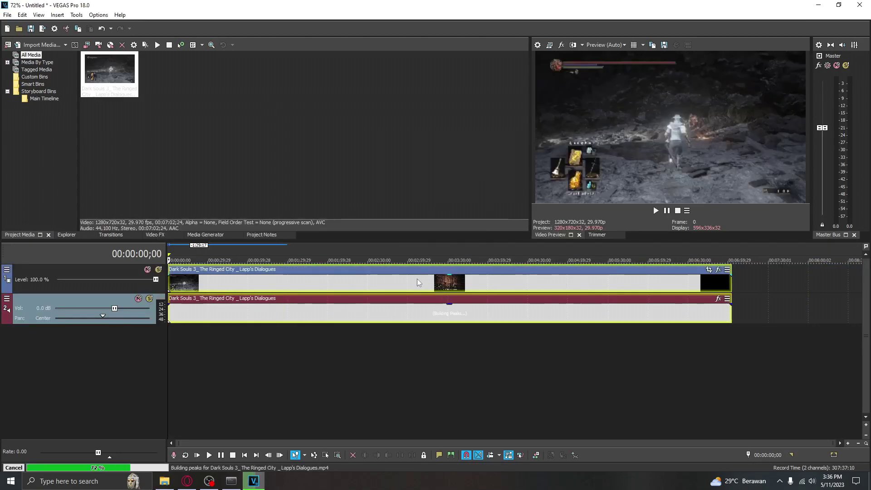
pyautogui.scroll(1, 270, 372)
pyautogui.scroll(4, 198, 355)
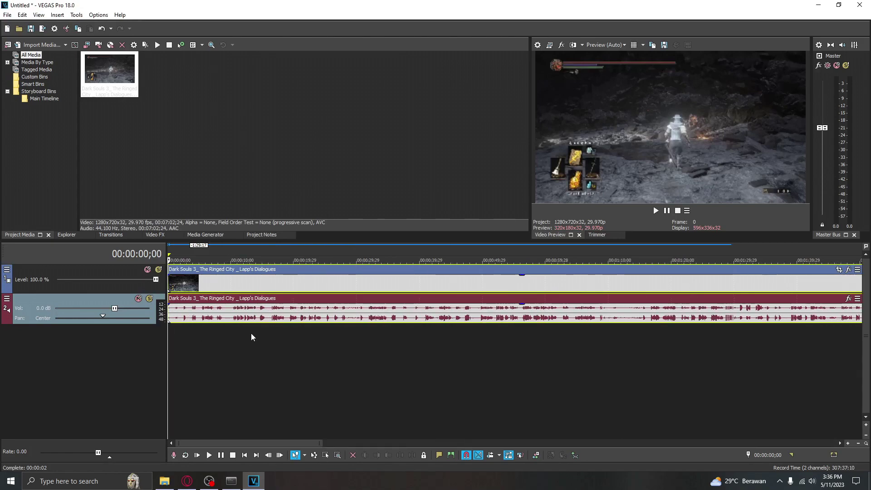
pyautogui.scroll(-5, 344, 341)
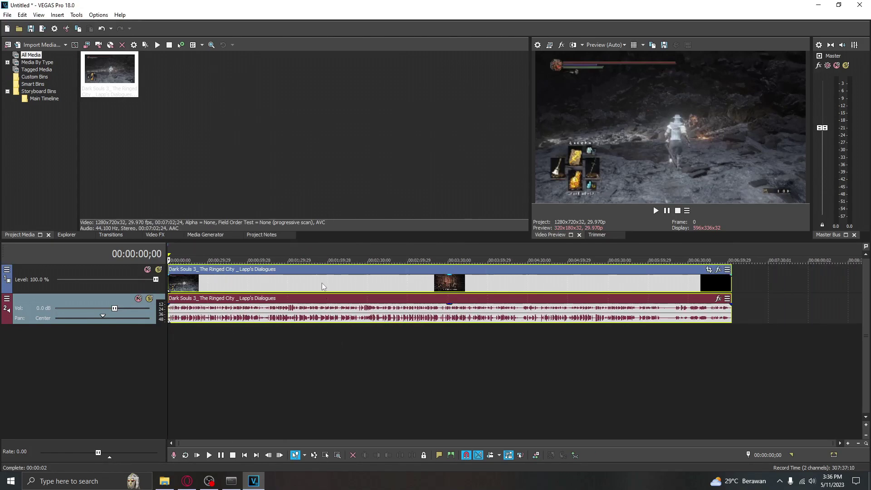
# Move the clip further along the timeline, select a dialogue section about 10 seconds long in it and play the selection briefly
pyautogui.moveTo(319, 286); pyautogui.dragTo(770, 286)
pyautogui.scroll(3, 622, 362)
pyautogui.click(547, 349)
pyautogui.scroll(1, 450, 346)
pyautogui.moveTo(452, 337); pyautogui.dragTo(384, 332)
pyautogui.press('space')
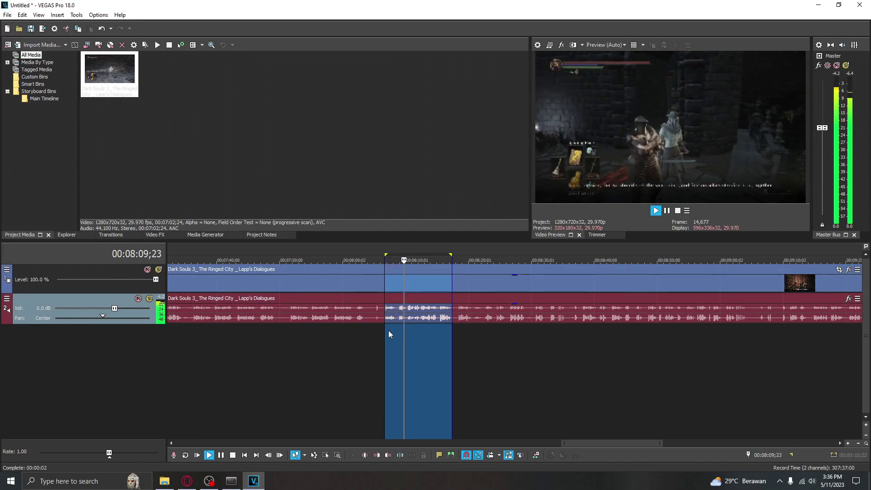
pyautogui.press('space')
# Split the clip around the selected dialogue section and move the separated section to the start of the timeline
pyautogui.rightClick(421, 318)
pyautogui.click(446, 277)
pyautogui.scroll(-4, 446, 278)
pyautogui.moveTo(519, 281); pyautogui.dragTo(172, 348)
pyautogui.scroll(-3, 195, 349)
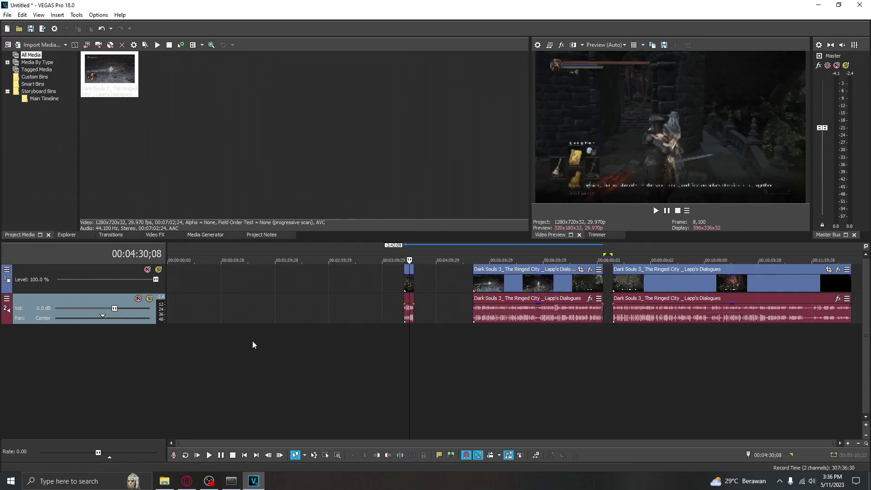
pyautogui.moveTo(409, 281); pyautogui.dragTo(173, 352)
pyautogui.scroll(5, 231, 358)
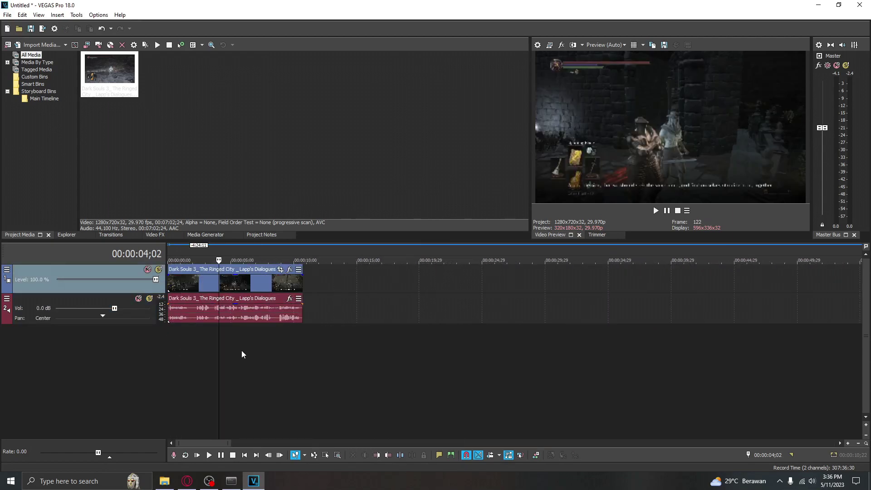
# Trim the end and start of the dialogue clip slightly, and set the time selection over the clip to 00:00:10;11
pyautogui.scroll(3, 242, 354)
pyautogui.moveTo(432, 331); pyautogui.dragTo(134, 330)
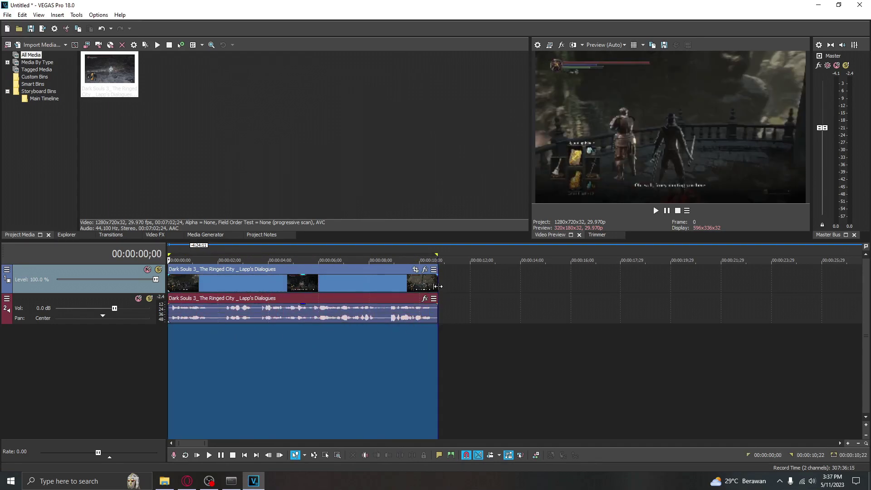
pyautogui.moveTo(437, 286); pyautogui.dragTo(431, 286)
pyautogui.moveTo(168, 291); pyautogui.dragTo(185, 284)
pyautogui.moveTo(431, 352); pyautogui.dragTo(66, 329)
pyautogui.scroll(2, 364, 357)
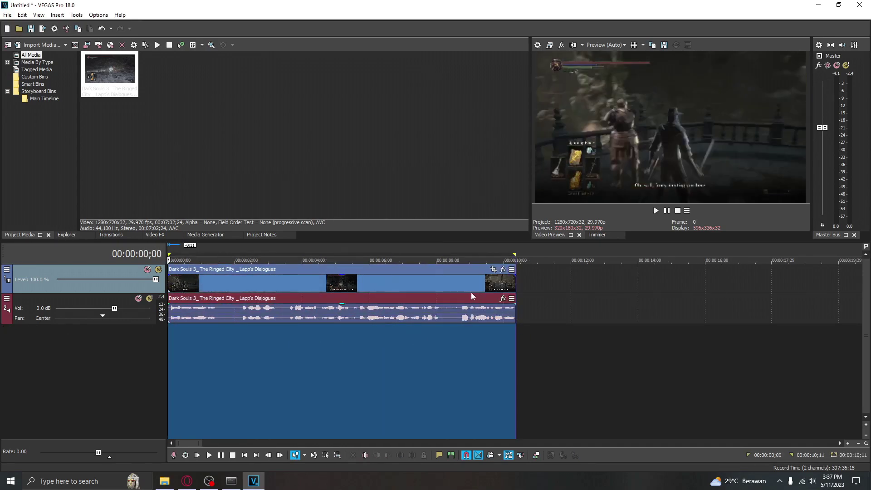
# Trim a little more off the dialogue clip's start, align it to the timeline start and split it at 00:00:01;25
pyautogui.click(433, 292)
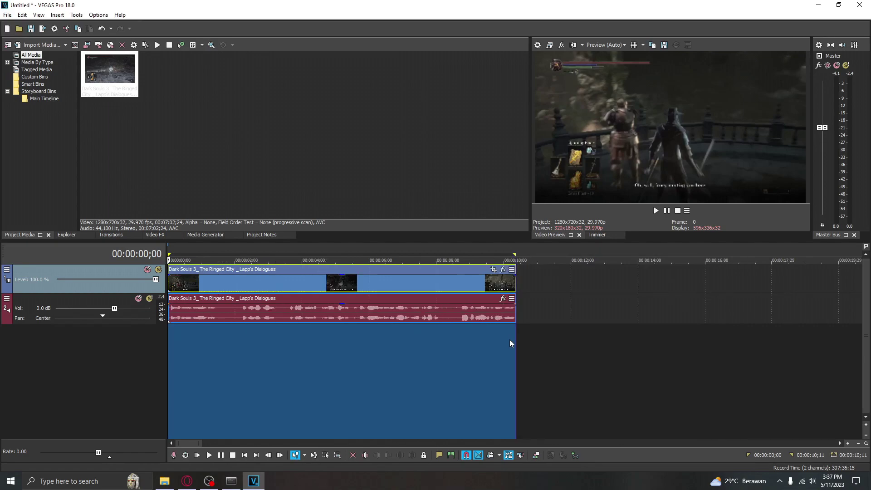
pyautogui.click(505, 268)
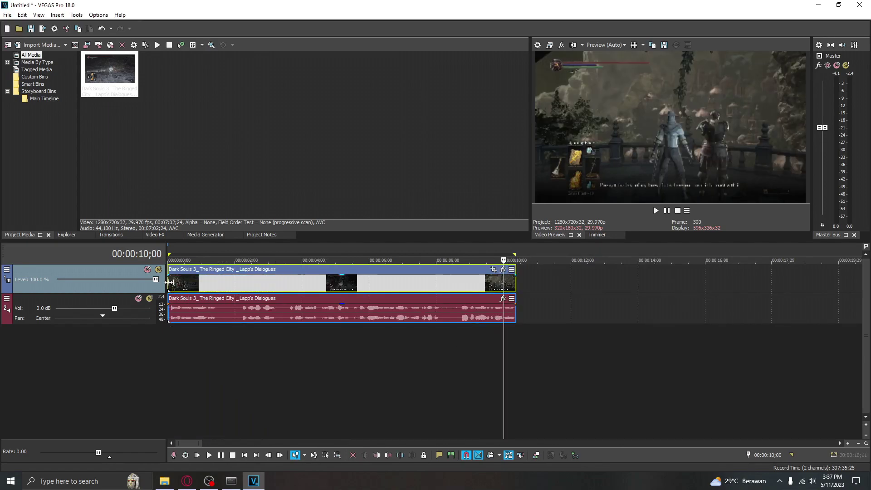
pyautogui.moveTo(169, 282); pyautogui.dragTo(203, 289)
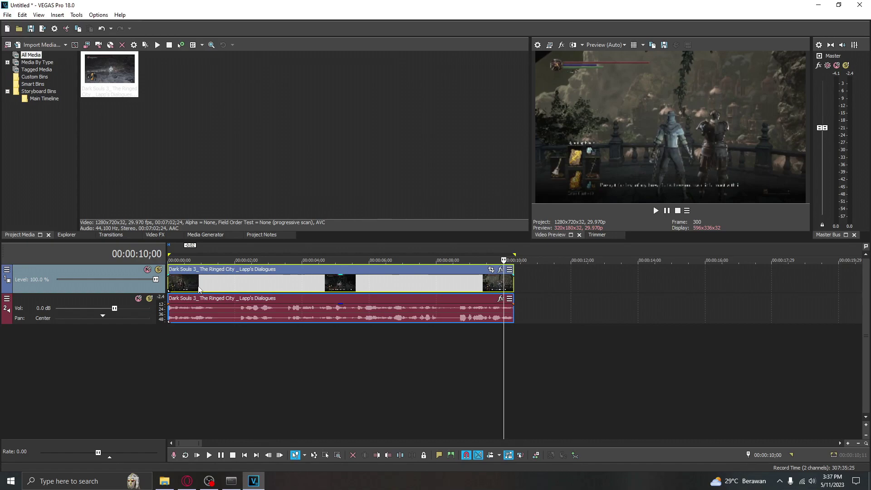
pyautogui.click(231, 312)
pyautogui.rightClick(231, 313)
pyautogui.click(247, 288)
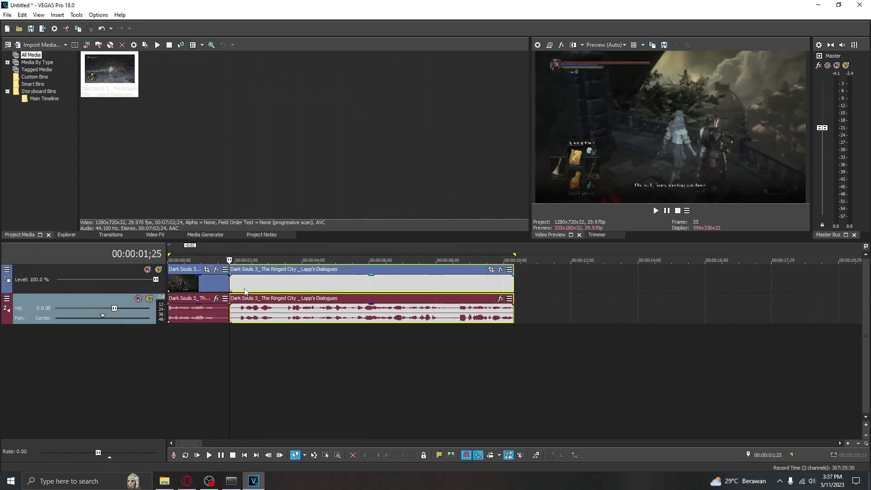
# Play across the split, trim the pause between the two dialogue pieces and move the second piece up against the first
pyautogui.click(210, 334)
pyautogui.press('space')
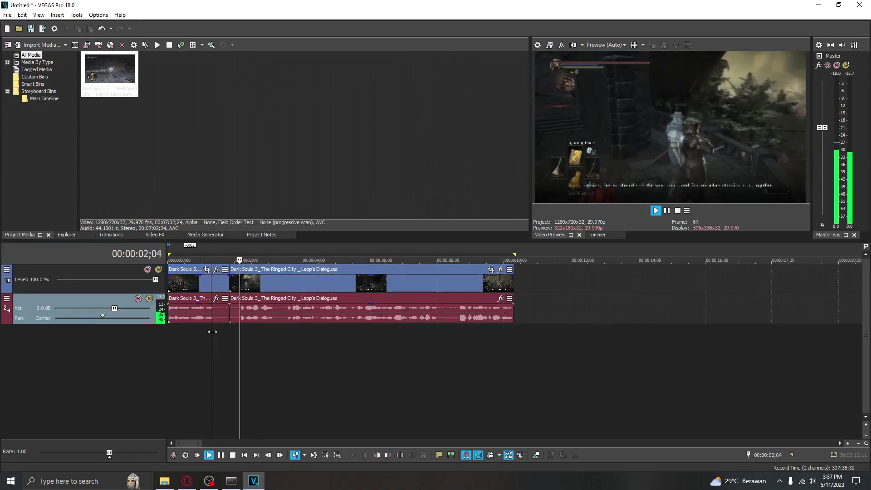
pyautogui.press('space')
pyautogui.moveTo(254, 288)
pyautogui.mouseDown()
pyautogui.moveTo(275, 288)
pyautogui.moveTo(213, 286)
pyautogui.moveTo(255, 286)
pyautogui.moveTo(241, 287)
pyautogui.mouseUp()
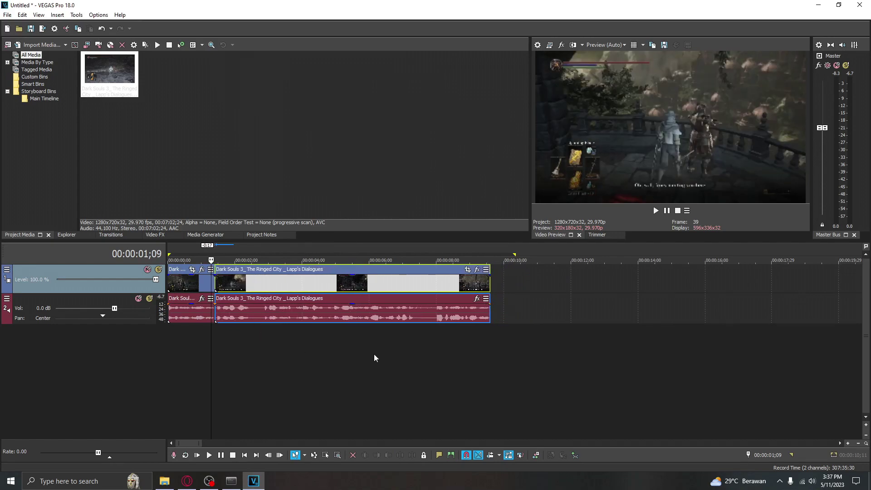
# Set the time selection over both dialogue pieces, ending at 00:00:09;18, and open the render settings
pyautogui.hotkey('ctrl', 'a')
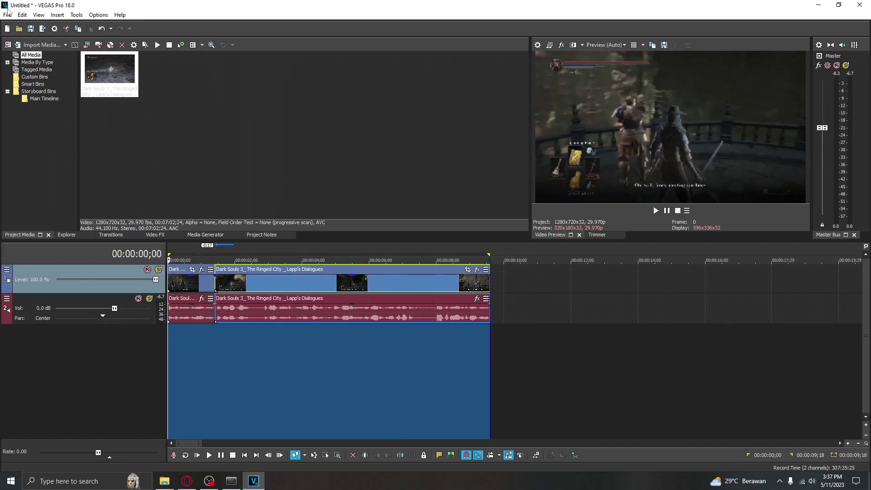
pyautogui.click(8, 15)
pyautogui.click(23, 92)
# In File Explorer, try to move the WAV files 1, 2 and 3 from Documents into the leliana folder
pyautogui.click(164, 480)
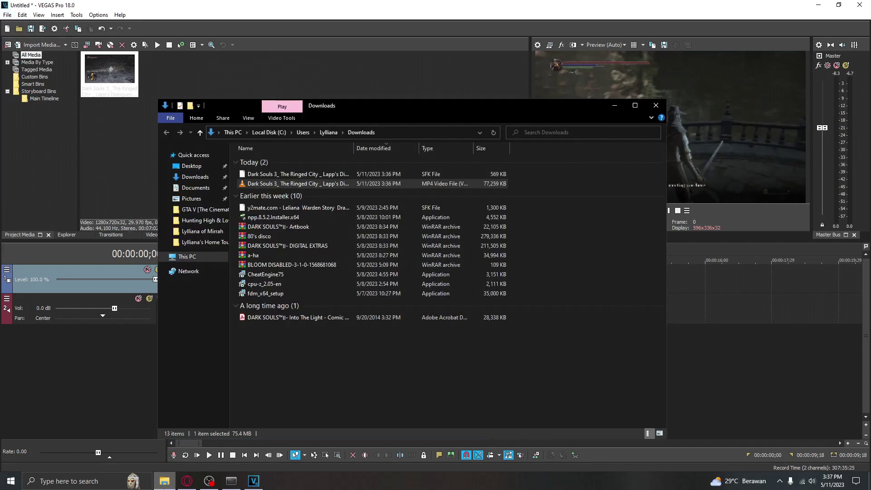
pyautogui.click(206, 189)
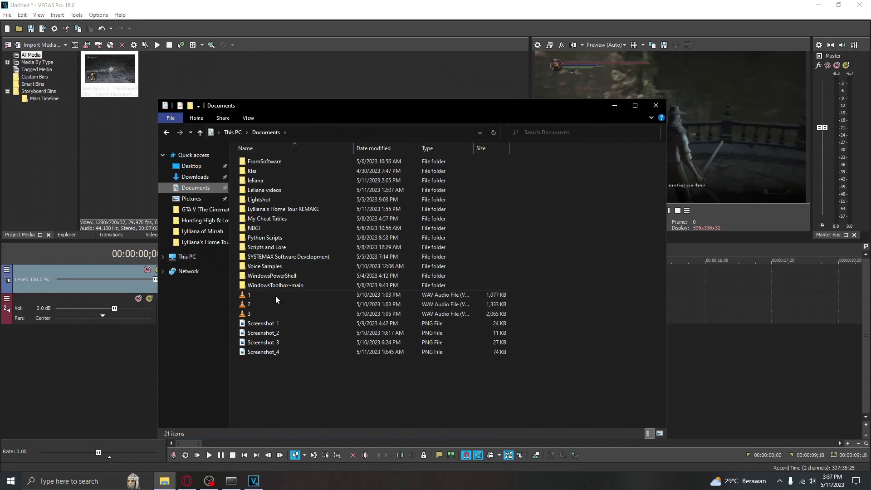
pyautogui.moveTo(255, 314); pyautogui.dragTo(249, 296)
pyautogui.rightClick(250, 295)
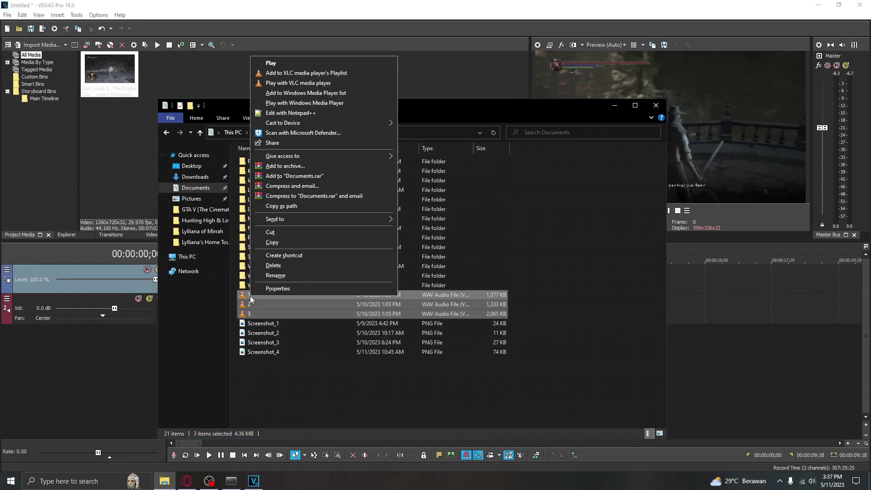
pyautogui.click(293, 232)
pyautogui.click(316, 384)
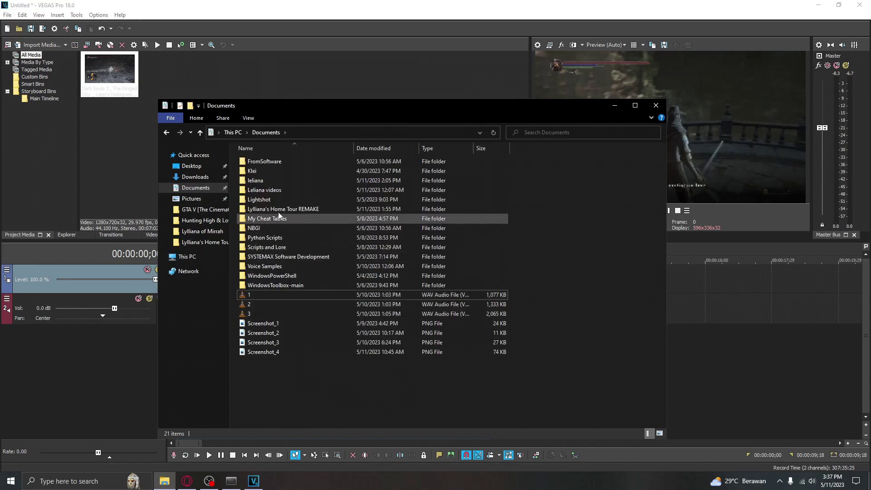
pyautogui.doubleClick(290, 180)
pyautogui.hotkey('ctrl', 'v')
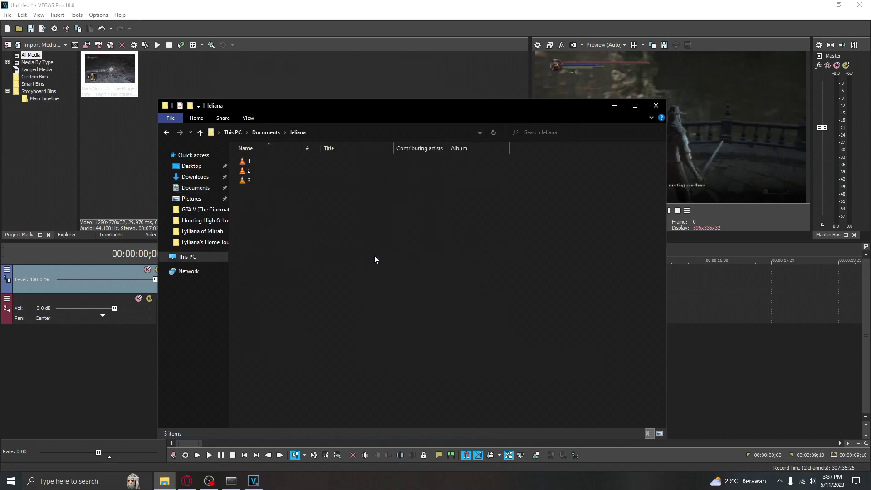
# Return to the Documents folder and play part of the WAV file 2 in VLC media player
pyautogui.click(166, 133)
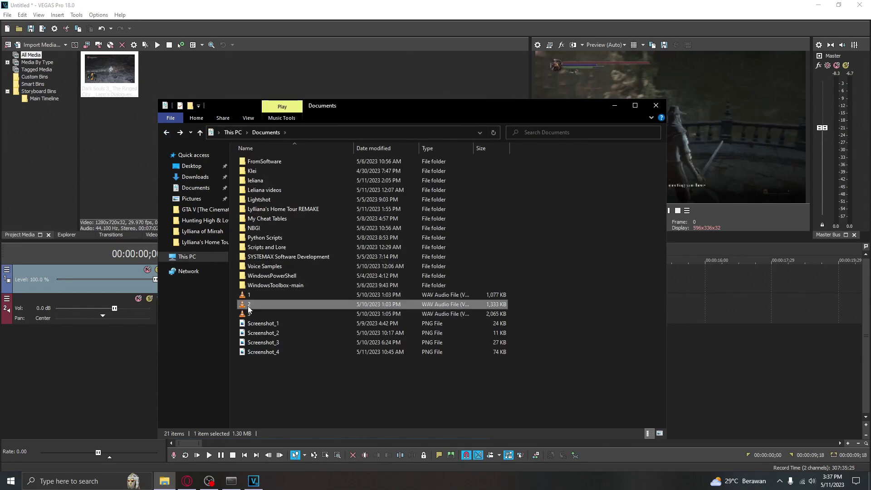
pyautogui.doubleClick(247, 306)
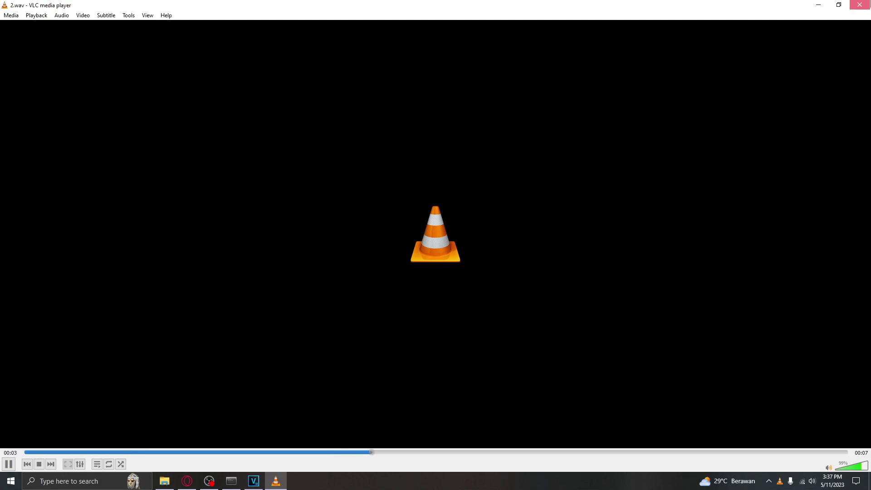
pyautogui.click(860, 4)
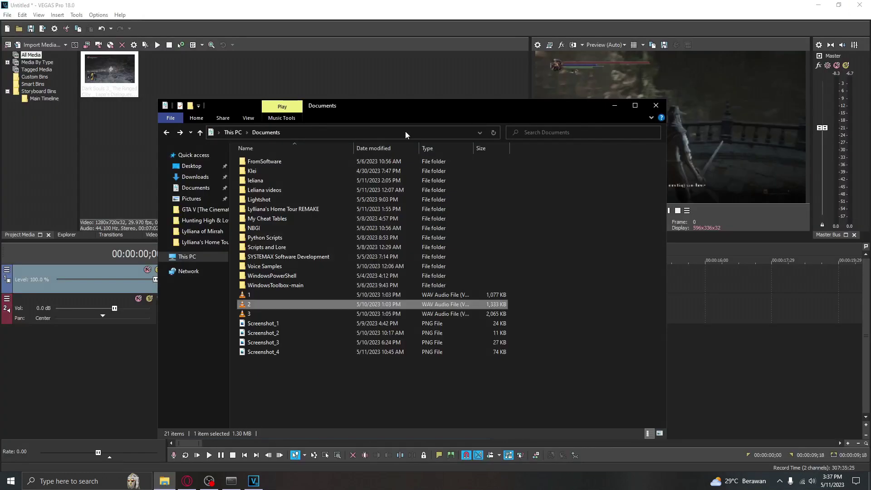
pyautogui.click(249, 314)
# In VEGAS Pro, render the selection to the Documents folder as lapp 1.wav with the Wave (Microsoft) Default Template
pyautogui.click(446, 22)
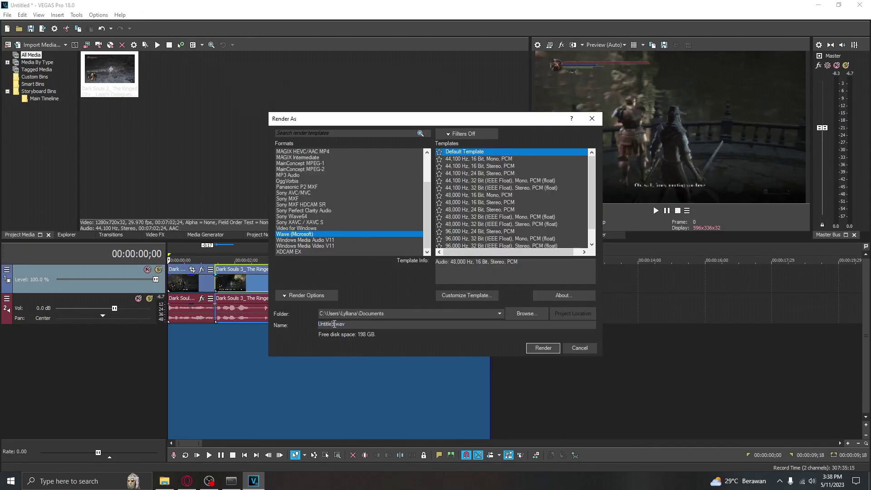
pyautogui.press('BackSpace')
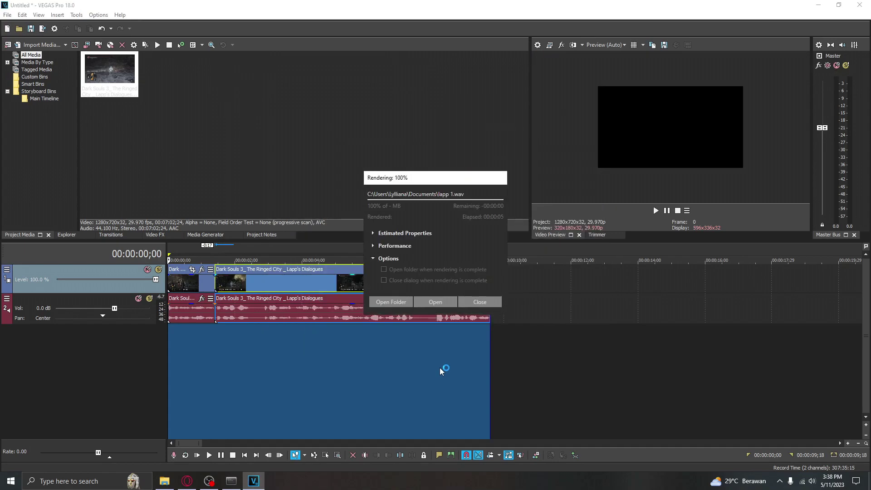
pyautogui.click(482, 301)
# Delete the rendered dialogue pieces at the timeline start and the leftover clip that follows them
pyautogui.scroll(-5, 404, 359)
pyautogui.rightClick(196, 283)
pyautogui.press('Escape')
pyautogui.scroll(-4, 200, 352)
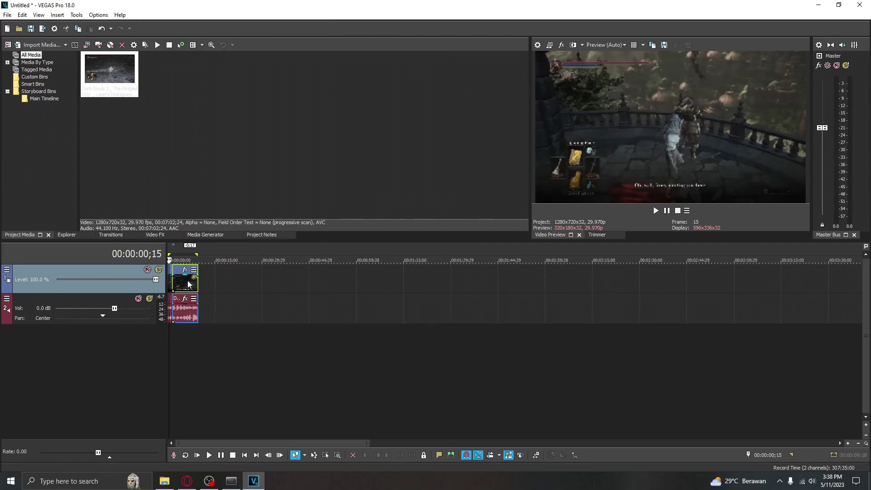
pyautogui.click(172, 284)
pyautogui.rightClick(172, 284)
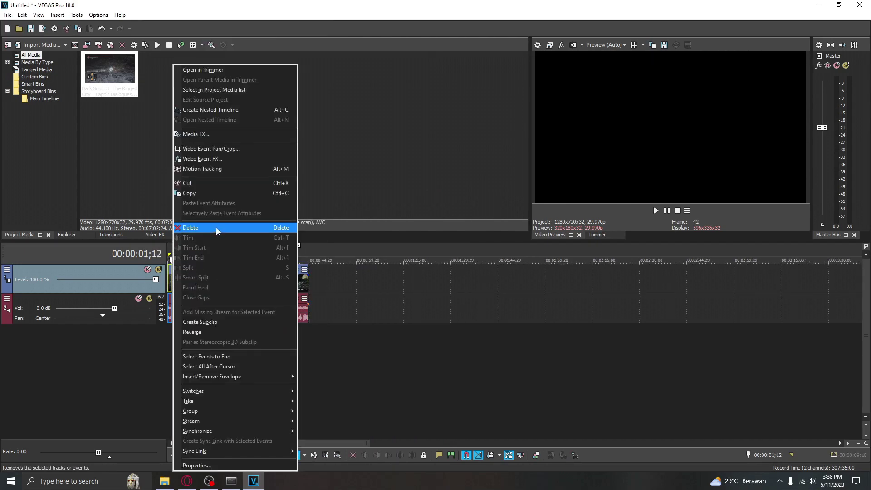
pyautogui.press('Escape')
pyautogui.rightClick(291, 295)
pyautogui.click(321, 225)
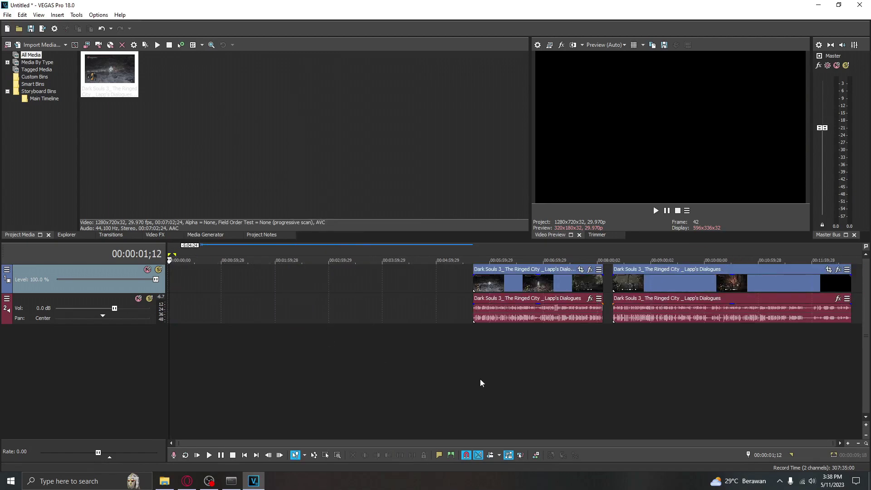
# Select a dialogue section about 11 seconds long near the end of the first remaining clip and play it
pyautogui.click(598, 370)
pyautogui.scroll(4, 538, 364)
pyautogui.moveTo(515, 336); pyautogui.dragTo(468, 334)
pyautogui.press('space')
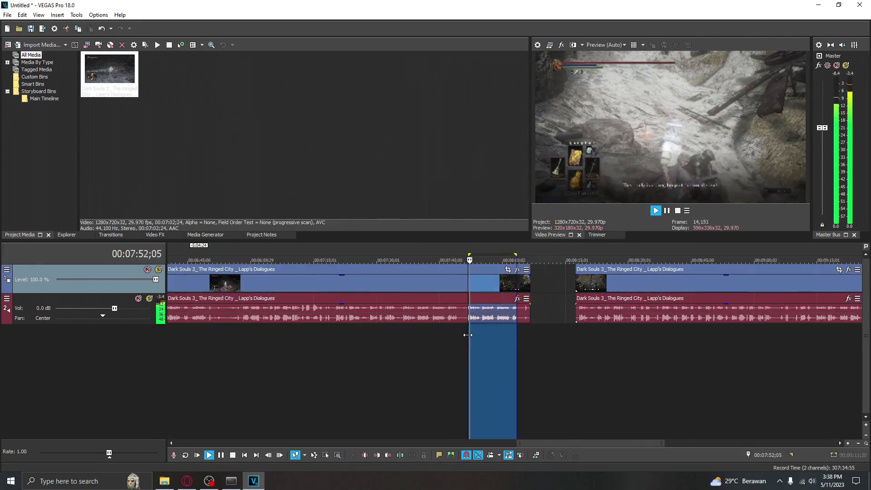
pyautogui.scroll(4, 495, 333)
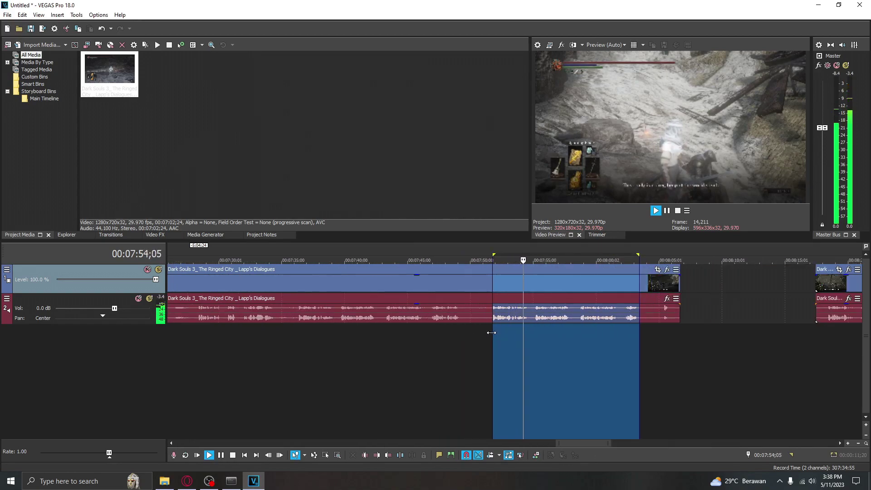
pyautogui.click(491, 332)
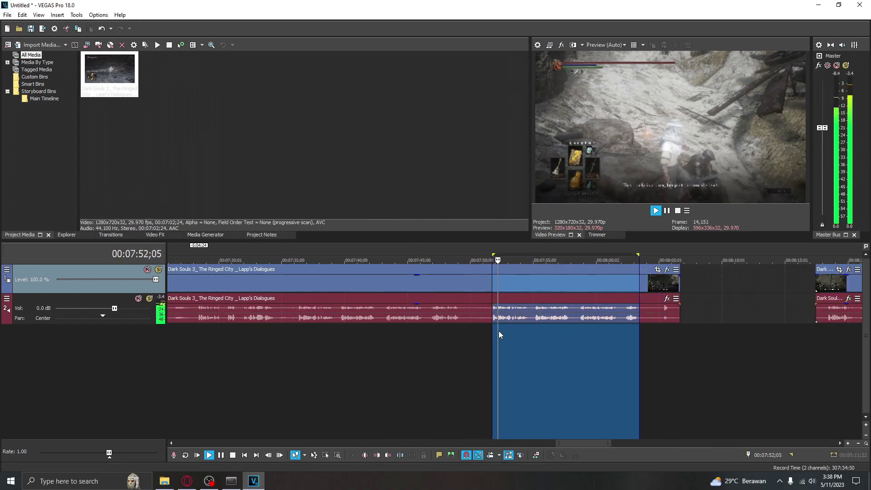
pyautogui.scroll(-2, 468, 340)
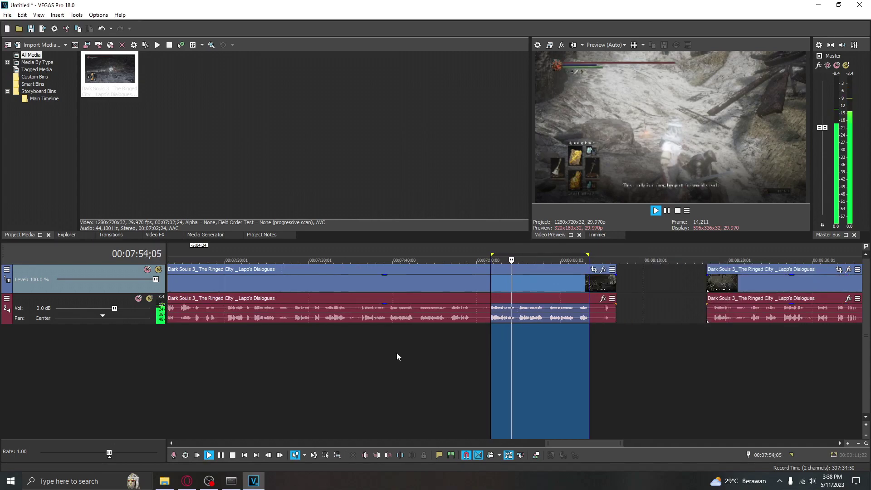
# Select the dialogue section from 00:07:20;13 to 00:07:49;05 and split the clip around it
pyautogui.scroll(-1, 435, 349)
pyautogui.moveTo(474, 340); pyautogui.dragTo(292, 338)
pyautogui.scroll(5, 467, 343)
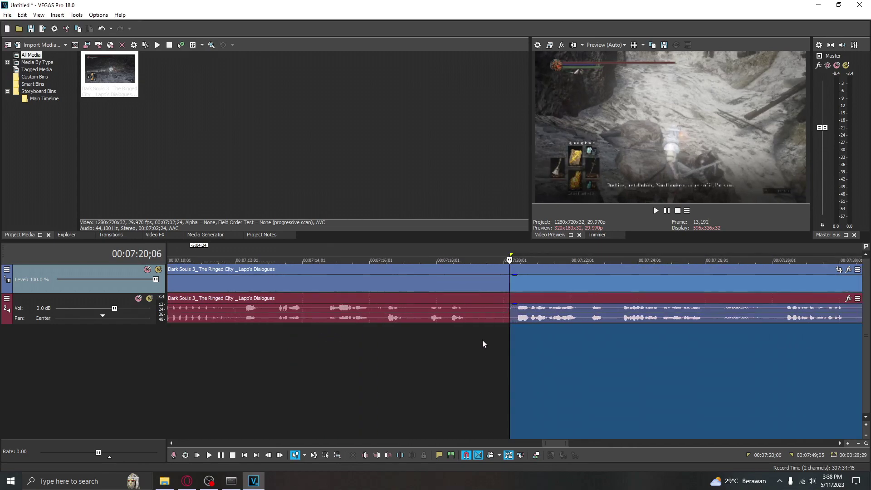
pyautogui.moveTo(511, 327); pyautogui.dragTo(518, 326)
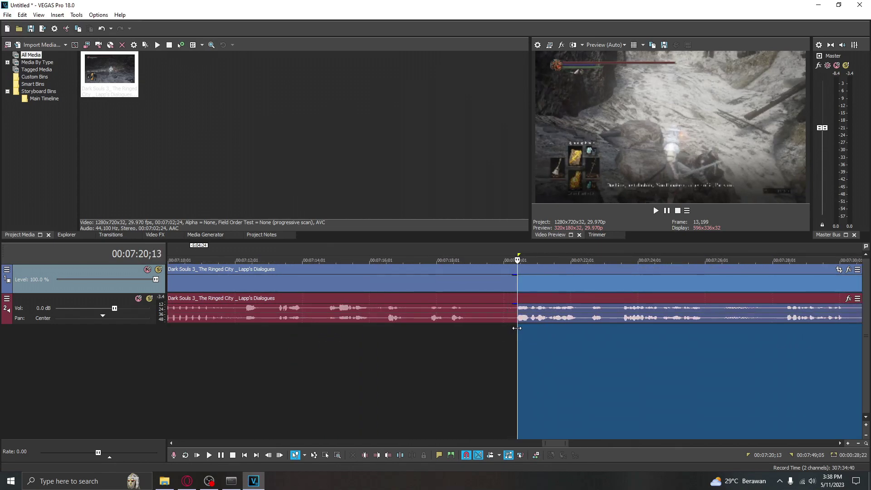
pyautogui.rightClick(530, 290)
pyautogui.click(559, 262)
# Delete the other clips and place the separated dialogue section at the start of the timeline
pyautogui.scroll(-5, 544, 324)
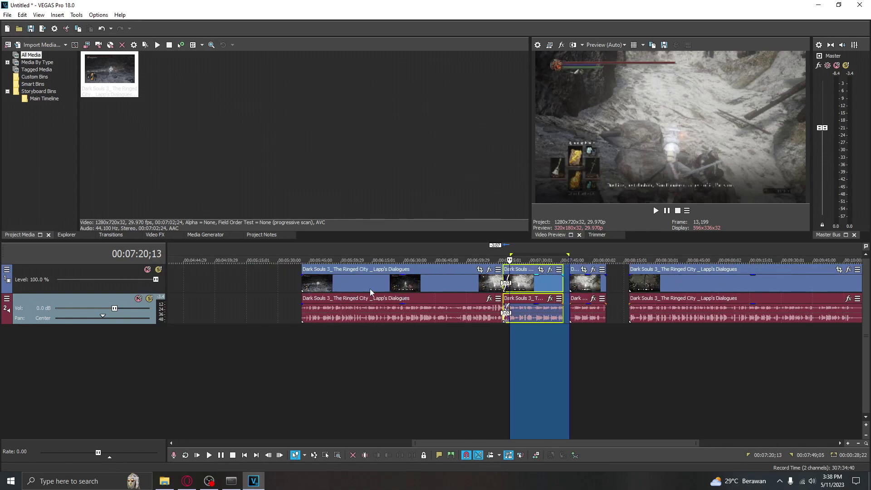
pyautogui.press('Delete')
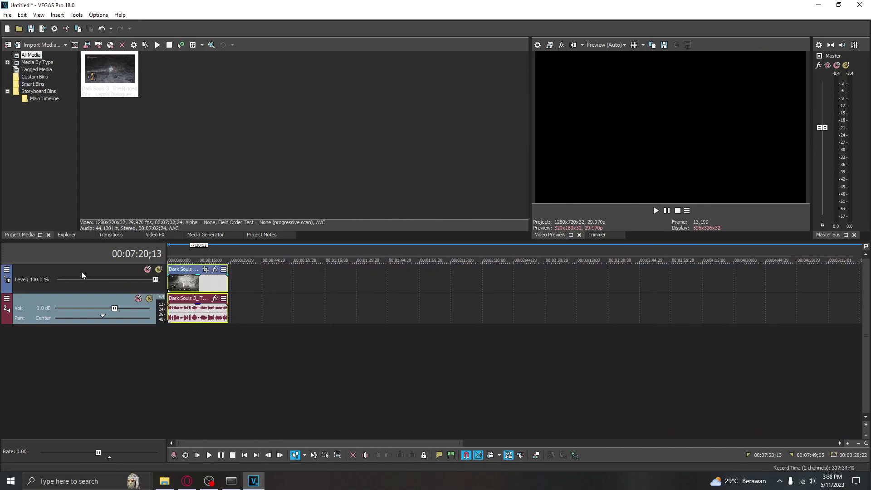
pyautogui.click(224, 389)
pyautogui.scroll(5, 228, 385)
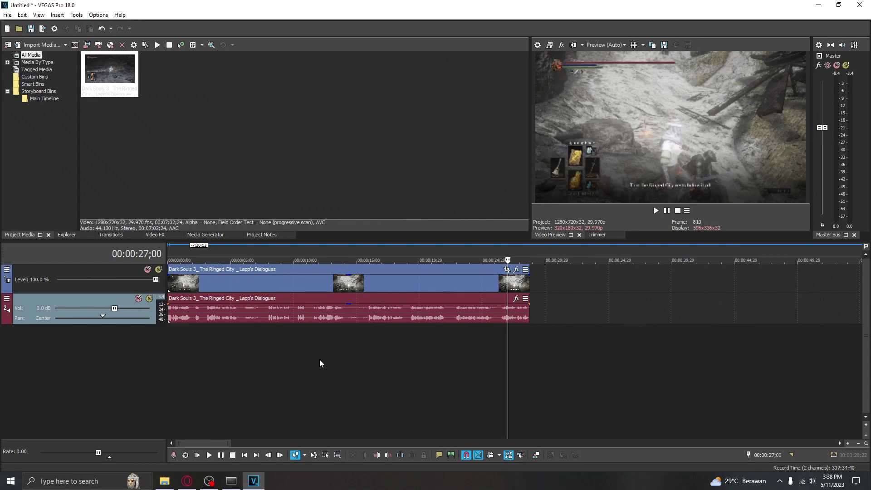
# Play the dialogue clip from 00:00:03;04 to check where the speech pauses
pyautogui.click(361, 336)
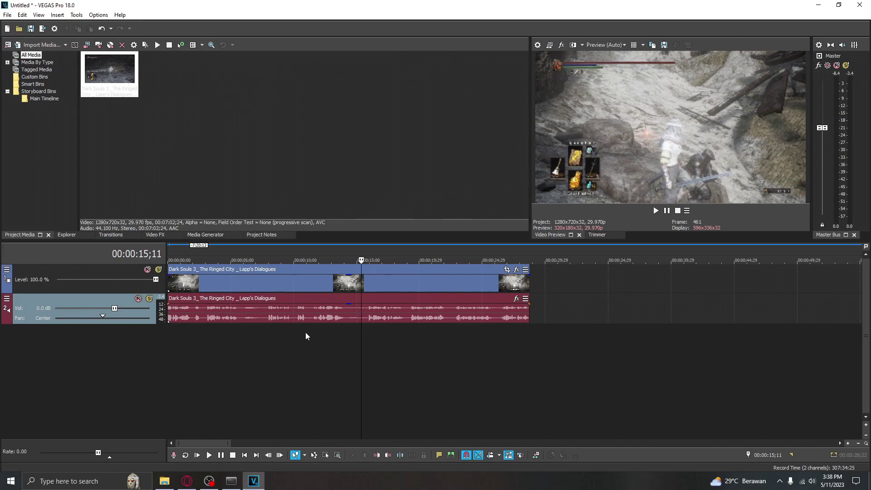
pyautogui.click(192, 342)
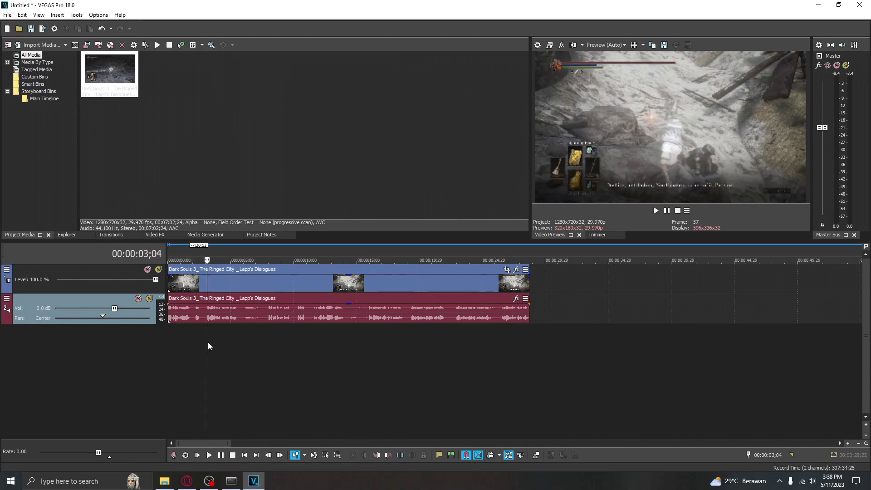
pyautogui.click(207, 342)
pyautogui.press('space')
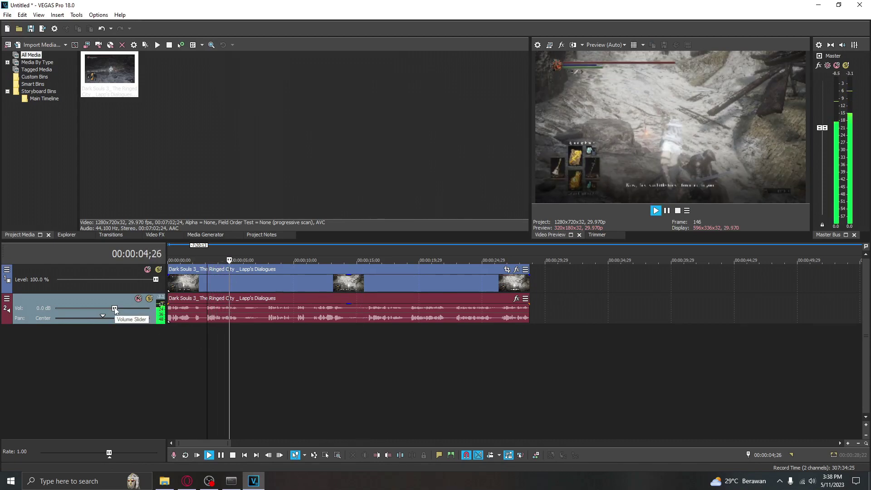
pyautogui.scroll(2, 353, 347)
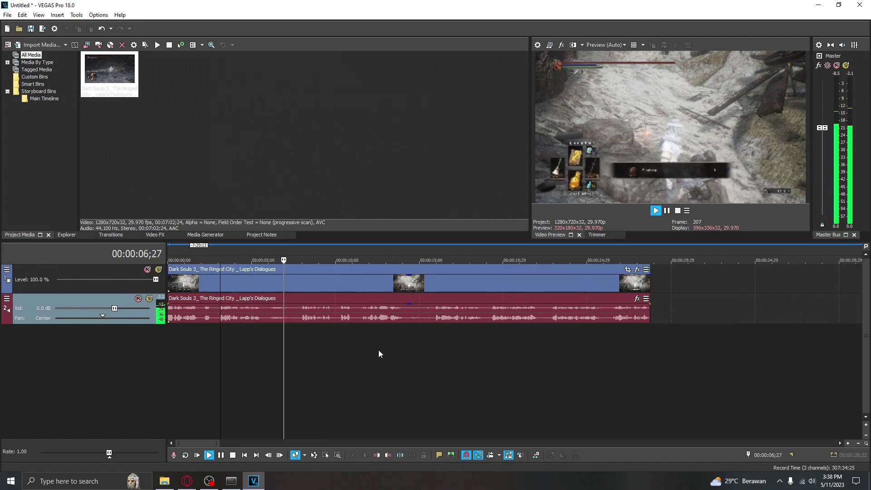
pyautogui.press('space')
# Cut out the pause between about 00:00:05;19 and 00:00:07;29 and move the rest of the clip up to close the gap
pyautogui.click(288, 339)
pyautogui.scroll(2, 295, 338)
pyautogui.moveTo(368, 338); pyautogui.dragTo(311, 334)
pyautogui.rightClick(308, 334)
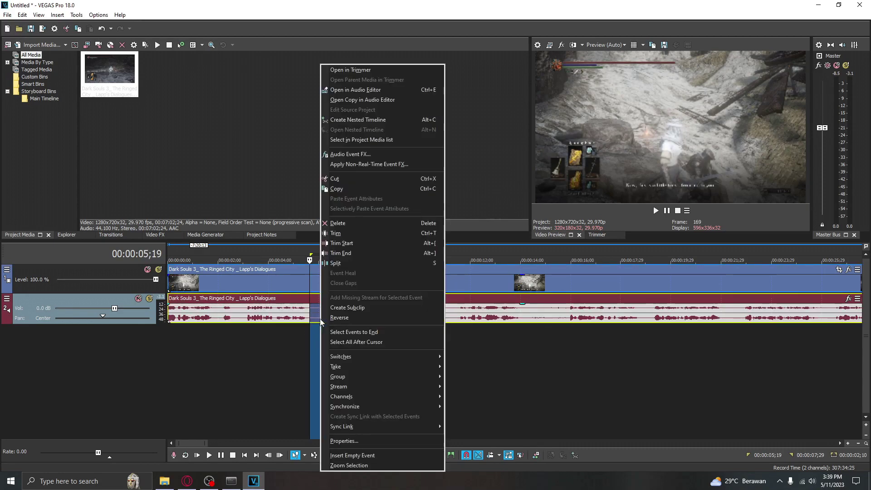
pyautogui.click(345, 227)
pyautogui.moveTo(369, 283); pyautogui.dragTo(338, 283)
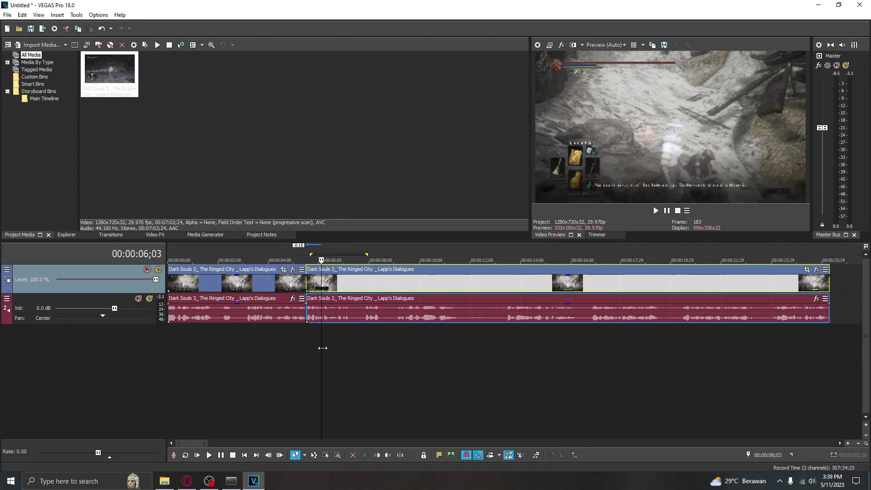
# Split the second dialogue piece at 00:00:08;13 and move the remainder further along the timeline
pyautogui.moveTo(328, 348); pyautogui.dragTo(383, 344)
pyautogui.rightClick(379, 342)
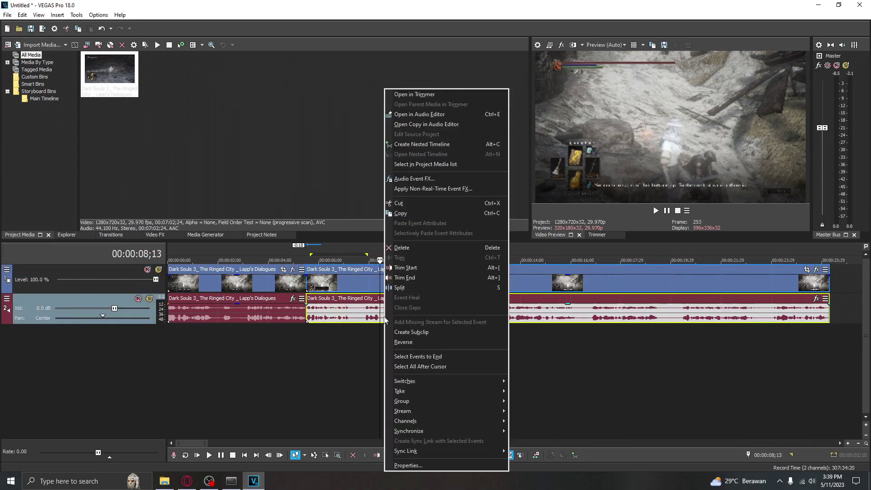
pyautogui.click(408, 287)
pyautogui.click(184, 364)
# Play across the join of the first two dialogue pieces, shift the second piece slightly earlier and play the join again
pyautogui.click(287, 347)
pyautogui.press('space')
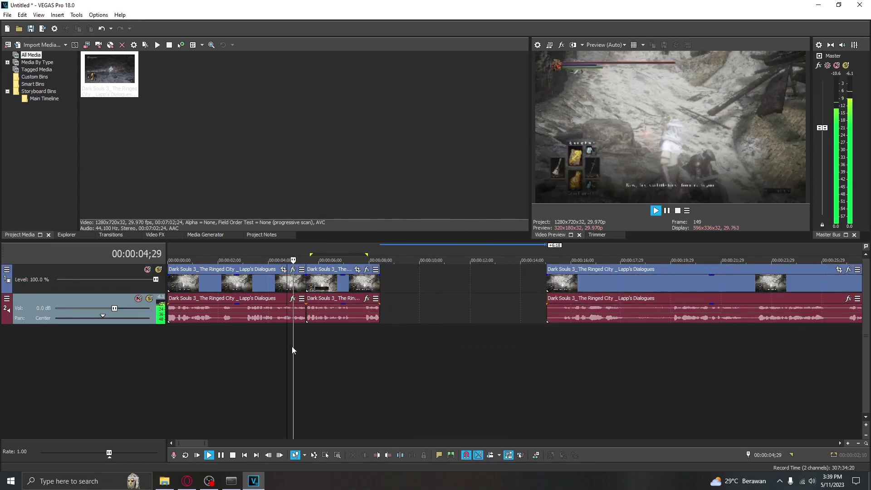
pyautogui.press('space')
pyautogui.scroll(5, 360, 341)
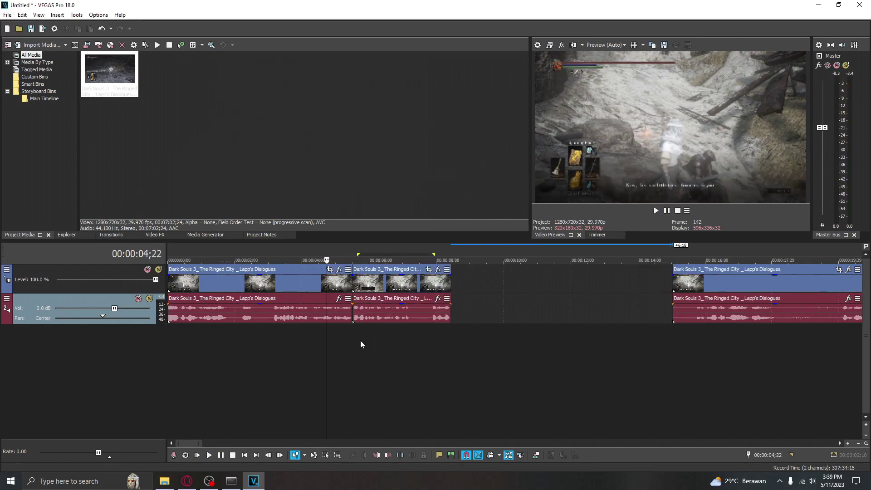
pyautogui.click(567, 287)
pyautogui.moveTo(566, 287)
pyautogui.mouseDown()
pyautogui.moveTo(539, 283)
pyautogui.moveTo(562, 289)
pyautogui.moveTo(554, 289)
pyautogui.mouseUp()
pyautogui.press('space')
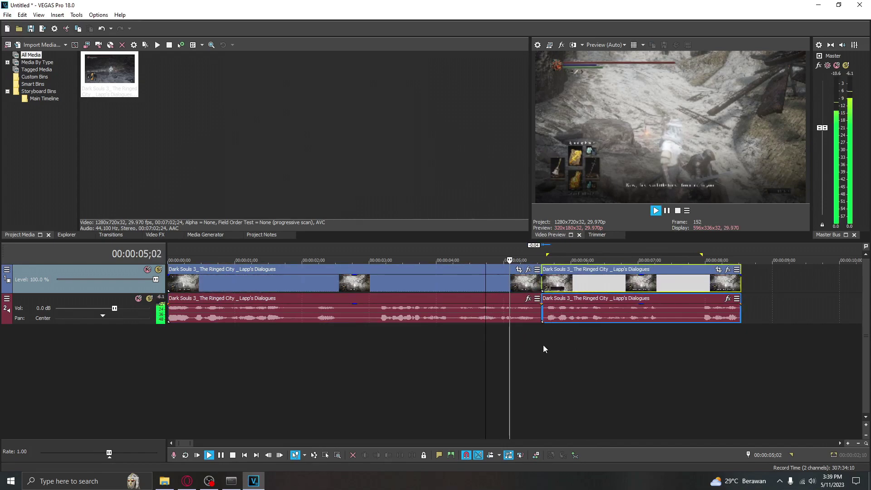
# Finish listening to the second dialogue piece and replay the first piece from 00:00:01;02 to check its speech
pyautogui.scroll(-2, 542, 349)
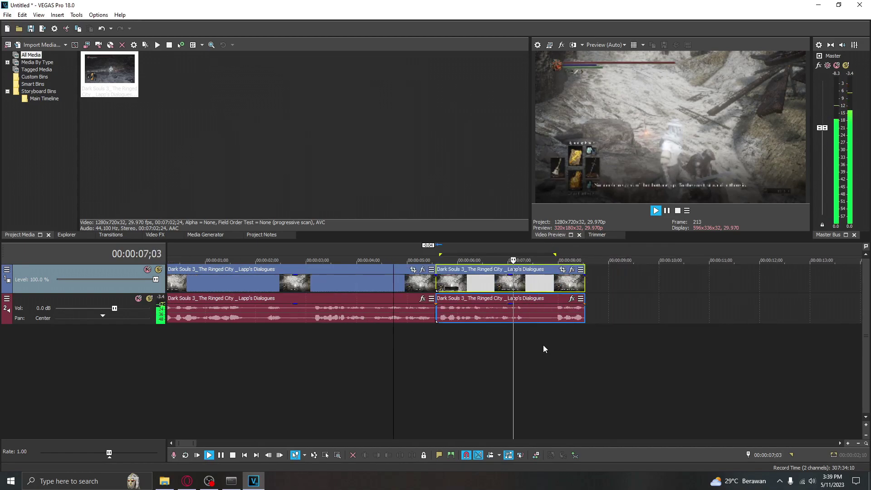
pyautogui.press('space')
pyautogui.click(208, 350)
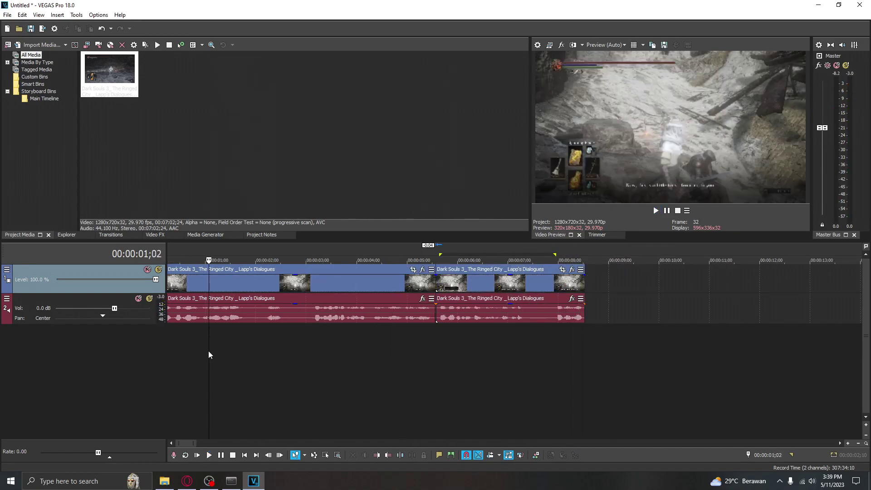
pyautogui.press('space')
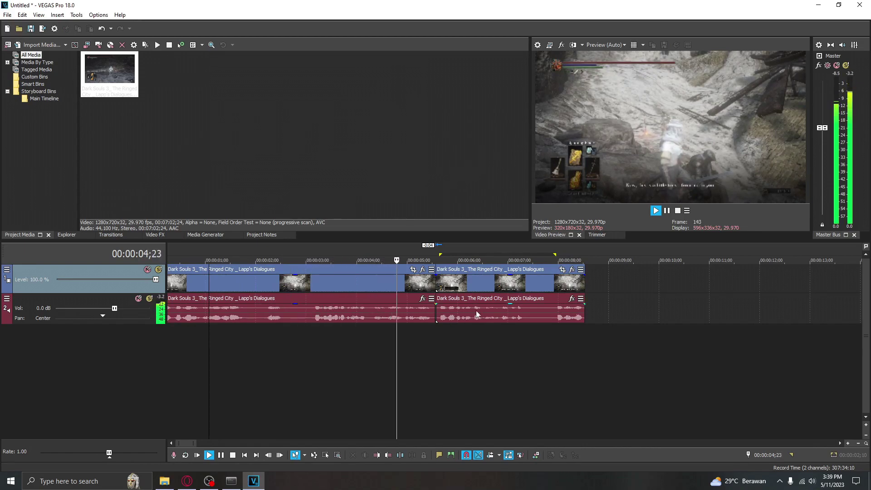
pyautogui.press('space')
# Move the second dialogue piece away from the first one and delete it from the timeline
pyautogui.moveTo(452, 309); pyautogui.dragTo(483, 309)
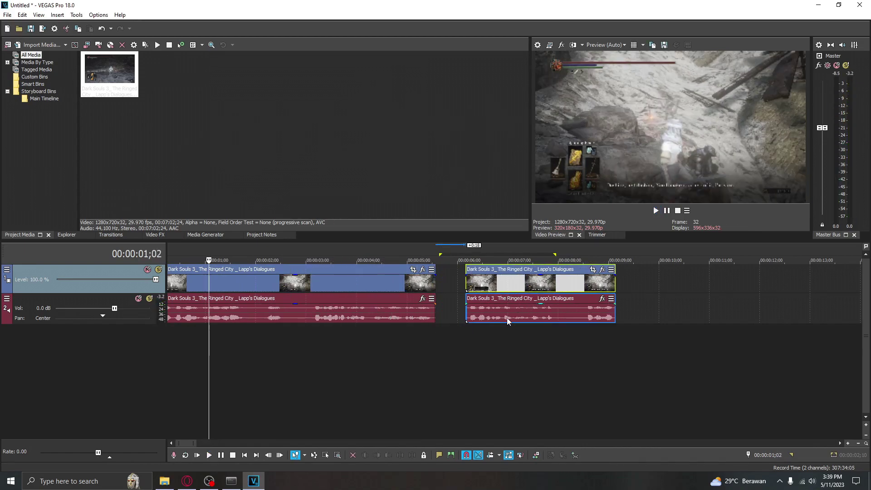
pyautogui.rightClick(501, 292)
pyautogui.click(512, 226)
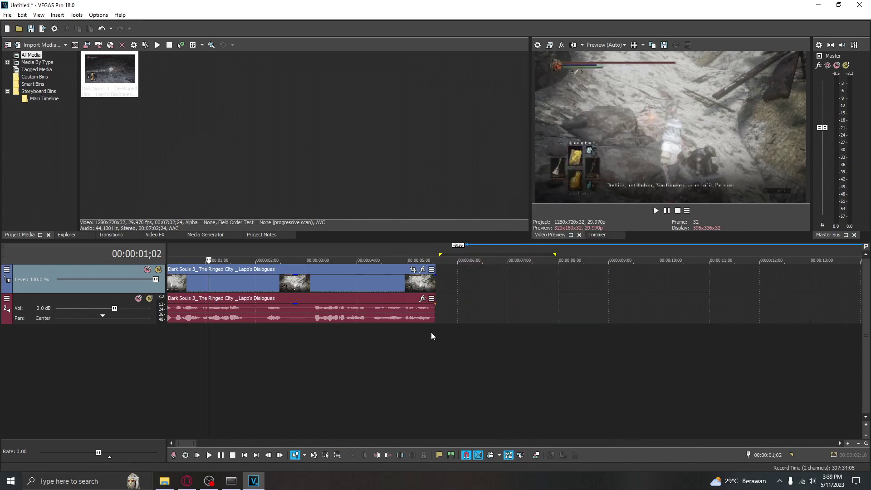
# Select the remaining first dialogue piece and render it as lapp 2.wav with the Wave (Microsoft) default template
pyautogui.click(433, 338)
pyautogui.hotkey('ctrl', 'a')
pyautogui.click(7, 15)
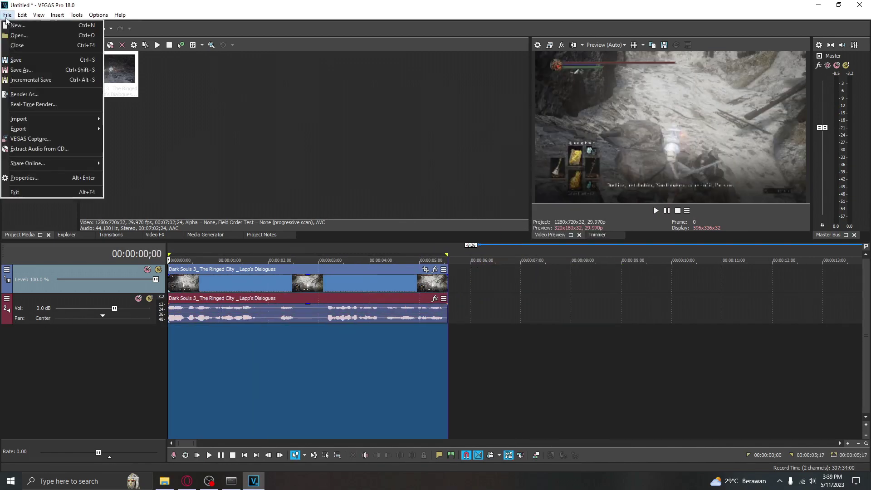
pyautogui.click(32, 91)
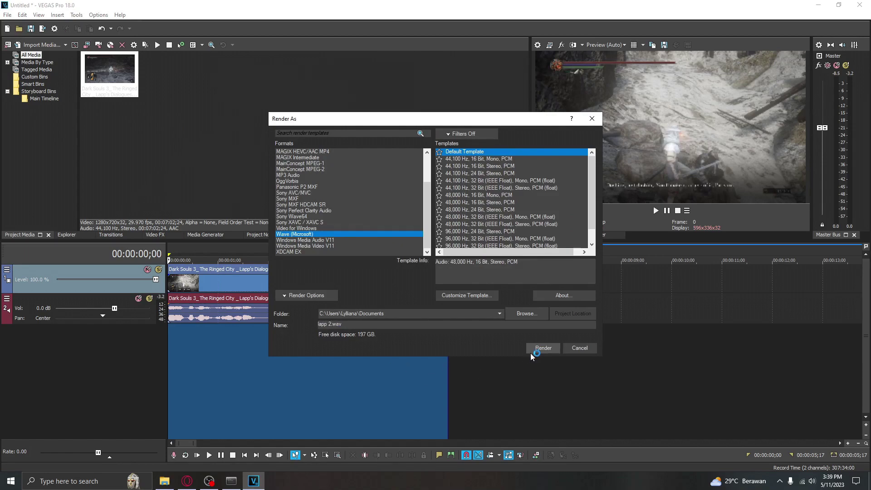
pyautogui.click(480, 301)
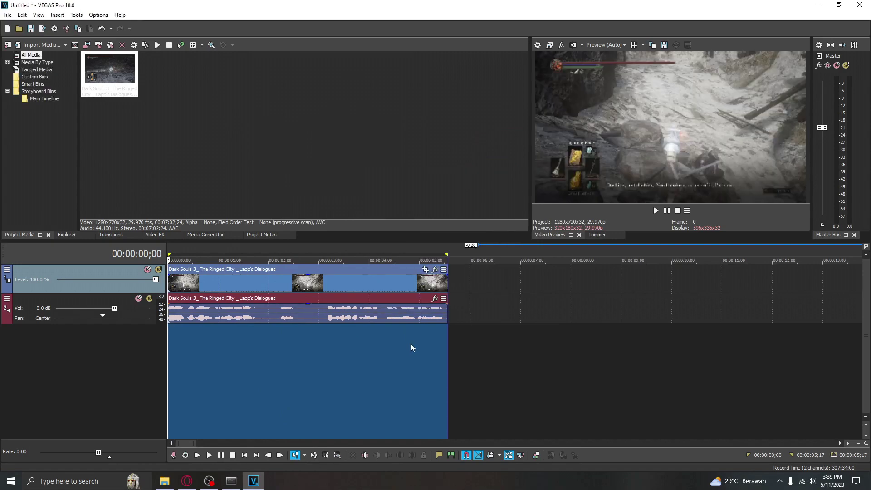
# Delete the rendered dialogue piece from the beginning of the timeline
pyautogui.scroll(-3, 409, 346)
pyautogui.rightClick(212, 268)
pyautogui.click(247, 168)
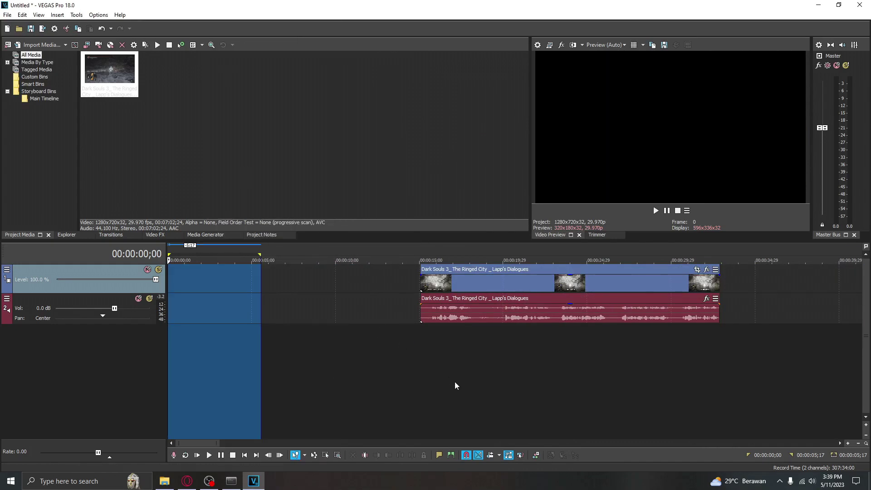
# Play the remaining dialogue clip from about 00:00:15;20 to find the next usable line
pyautogui.click(457, 371)
pyautogui.click(500, 345)
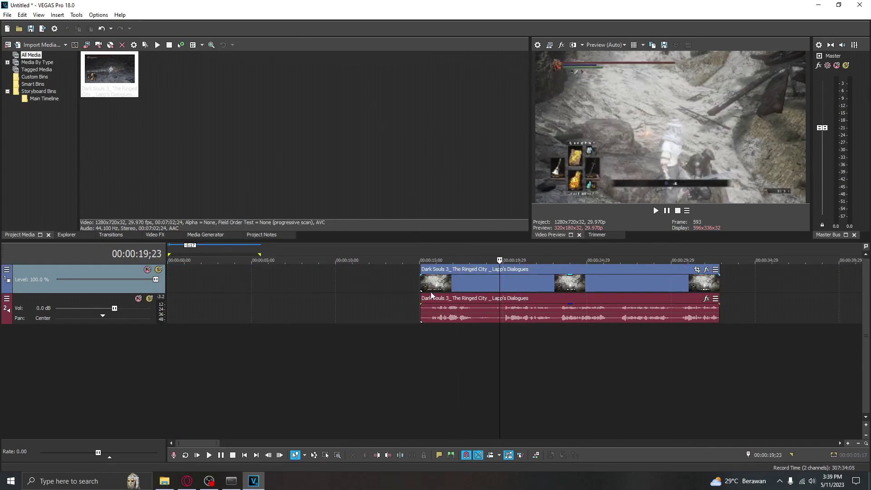
pyautogui.scroll(2, 408, 318)
pyautogui.click(378, 347)
pyautogui.click(372, 345)
pyautogui.press('space')
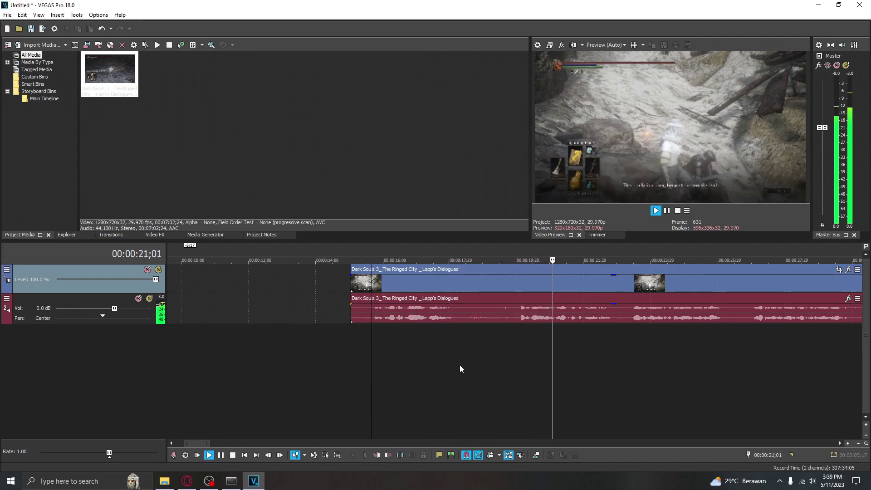
# Trim the start of the dialogue clip to about 00:00:20;00 and move the clip to the beginning of the timeline
pyautogui.click(350, 284)
pyautogui.moveTo(350, 283); pyautogui.dragTo(515, 310)
pyautogui.scroll(-3, 521, 329)
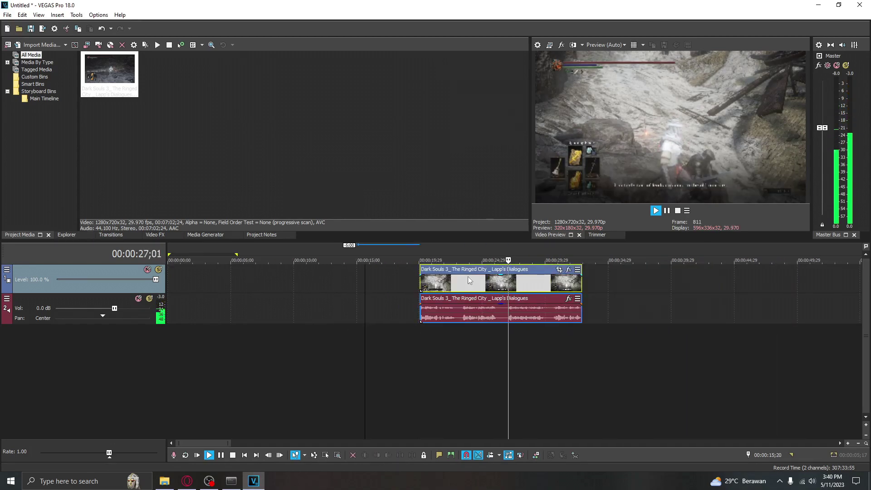
pyautogui.press('space')
pyautogui.moveTo(452, 291); pyautogui.dragTo(156, 267)
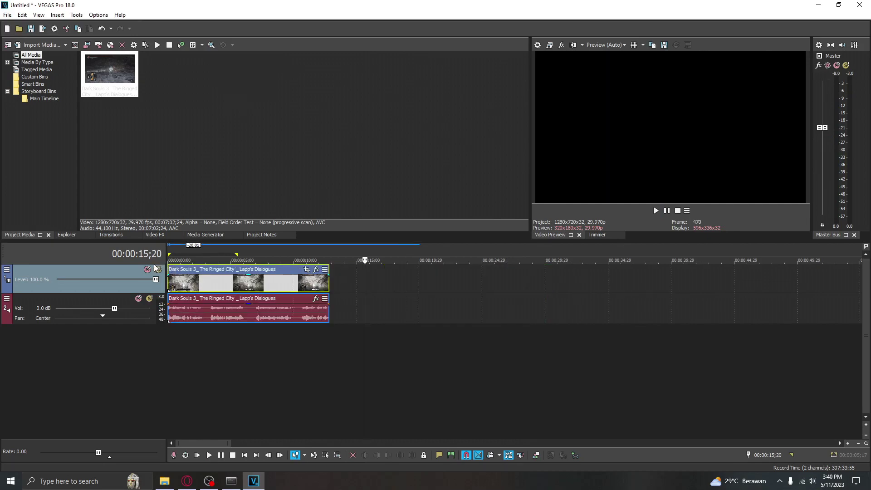
# Play the moved clip from its middle and locate the pause in speech around 00:00:10;01
pyautogui.click(230, 333)
pyautogui.scroll(3, 364, 368)
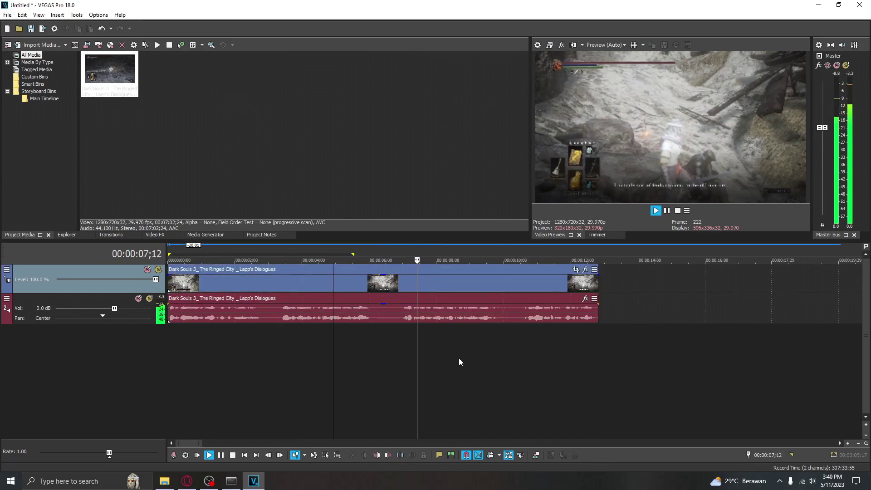
pyautogui.click(677, 211)
pyautogui.click(519, 299)
pyautogui.click(503, 290)
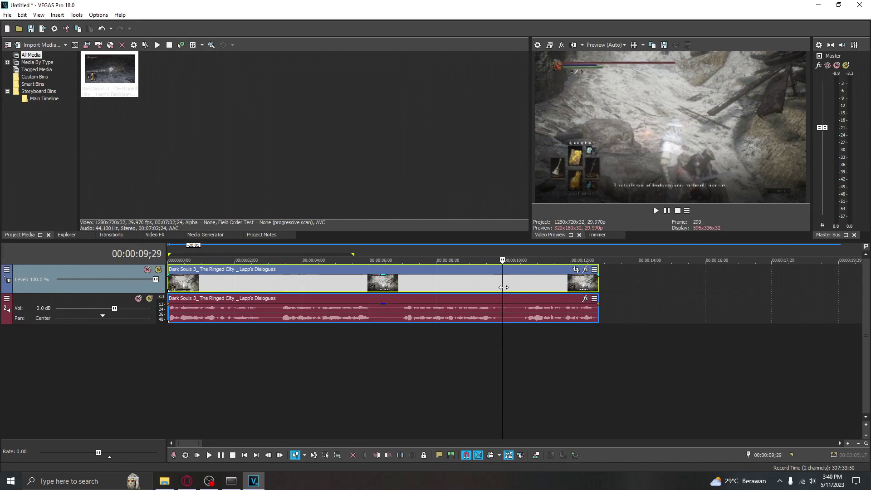
pyautogui.click(504, 287)
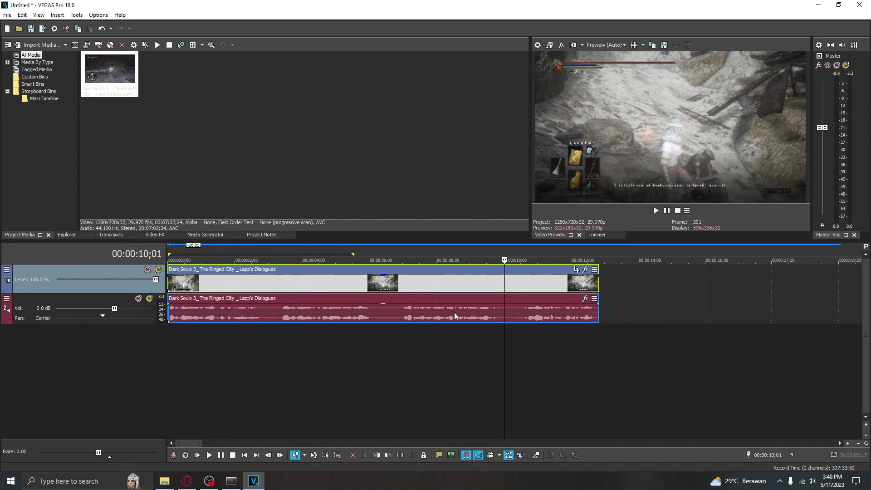
pyautogui.click(265, 318)
pyautogui.rightClick(265, 317)
pyautogui.click(270, 285)
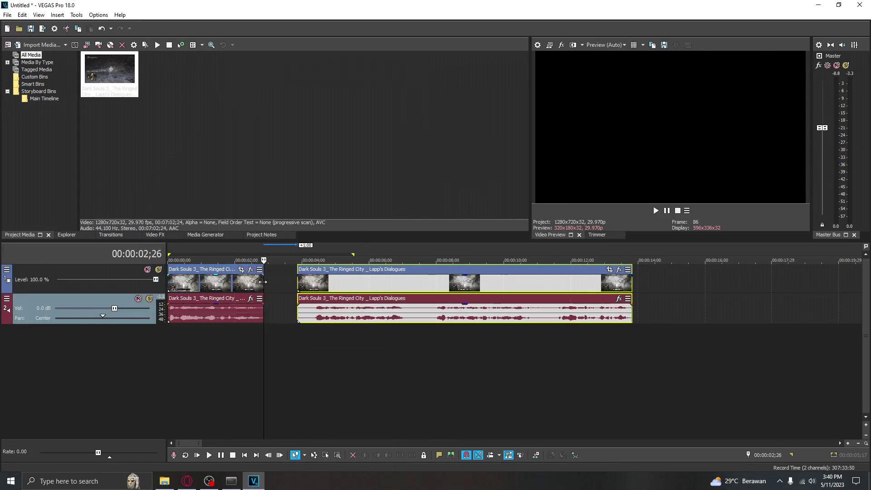
pyautogui.moveTo(312, 290); pyautogui.dragTo(279, 290)
pyautogui.click(444, 353)
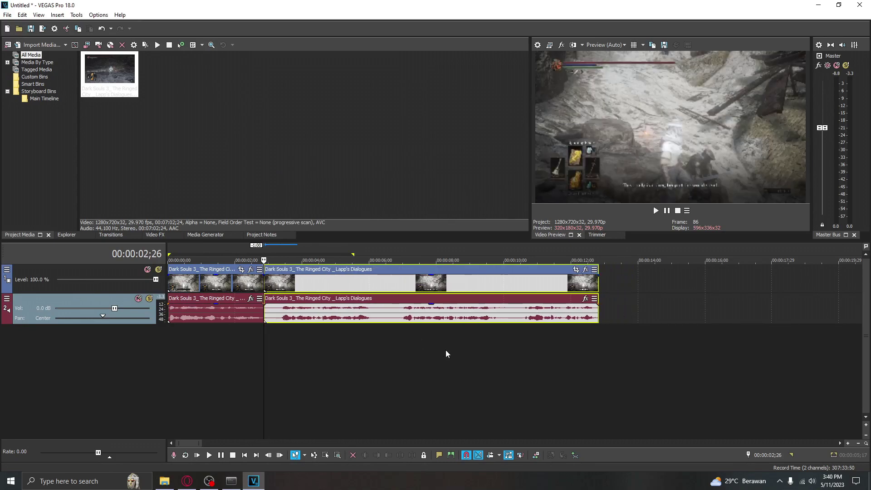
pyautogui.click(390, 352)
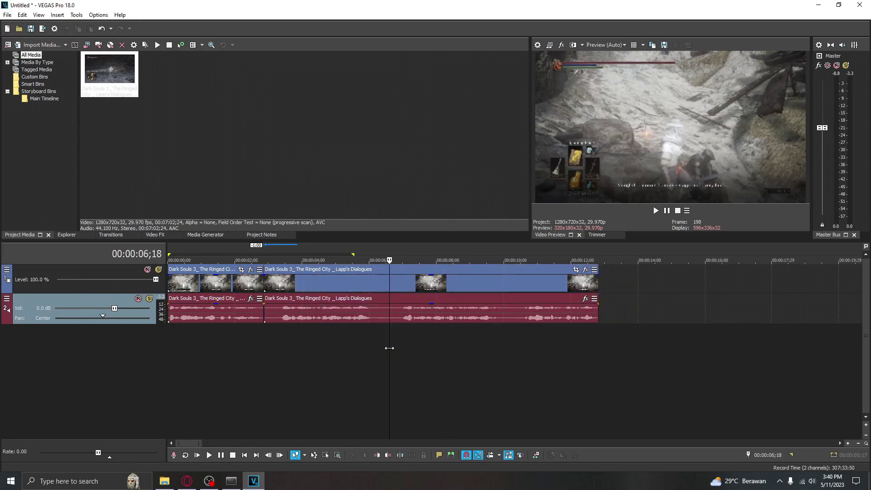
pyautogui.hotkey('ctrl', 'z')
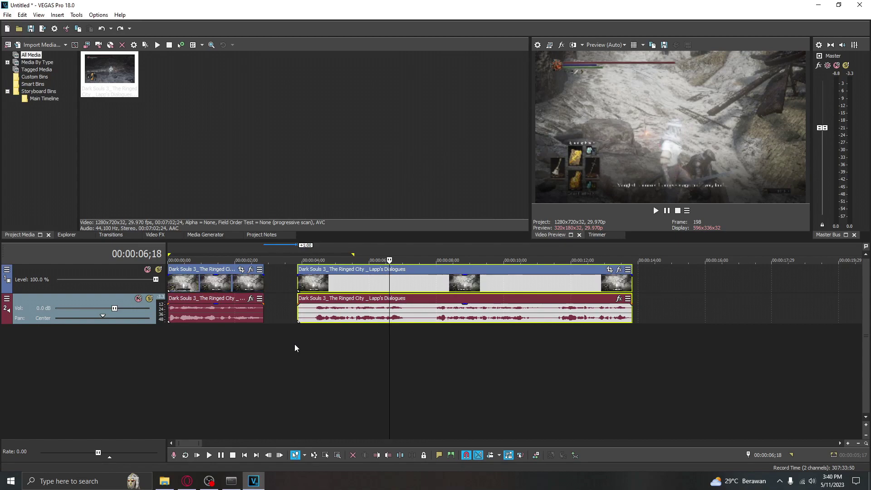
pyautogui.hotkey('ctrl', 'shift', 'z')
pyautogui.hotkey('ctrl', 'z')
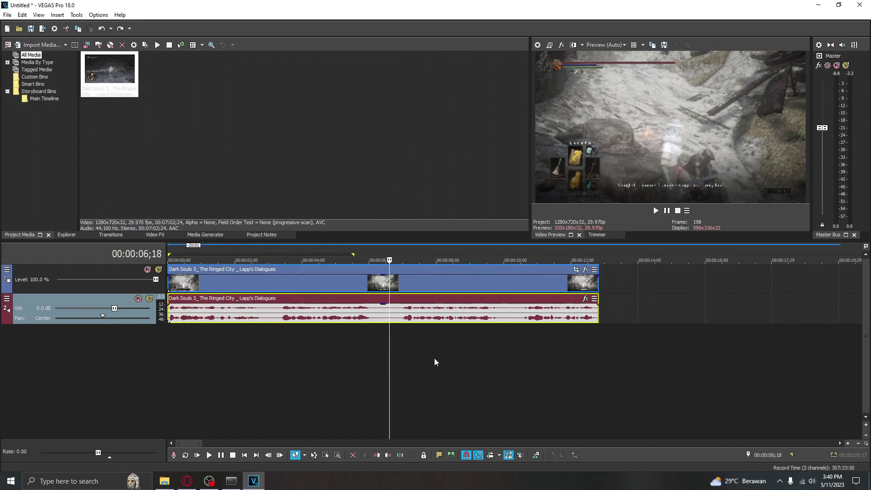
# Split the dialogue clip at about 00:00:10;00, listen to the part after the split and delete that part
pyautogui.click(505, 353)
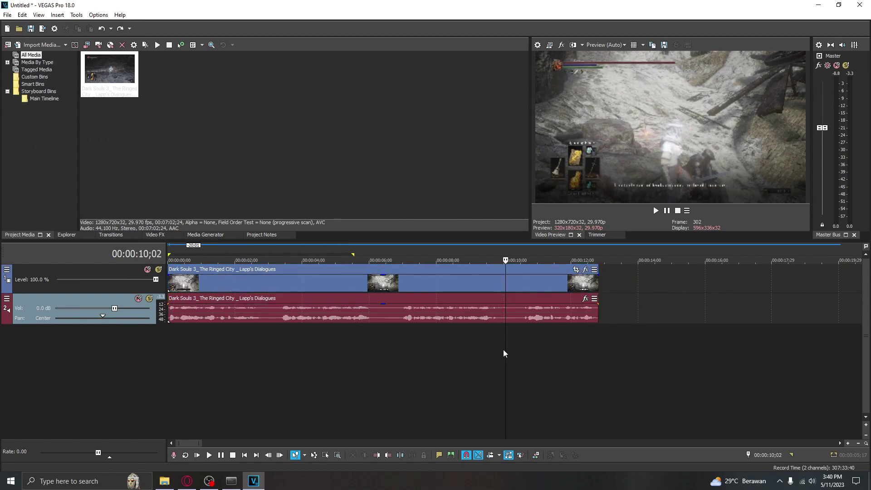
pyautogui.rightClick(508, 313)
pyautogui.click(540, 321)
pyautogui.press('space')
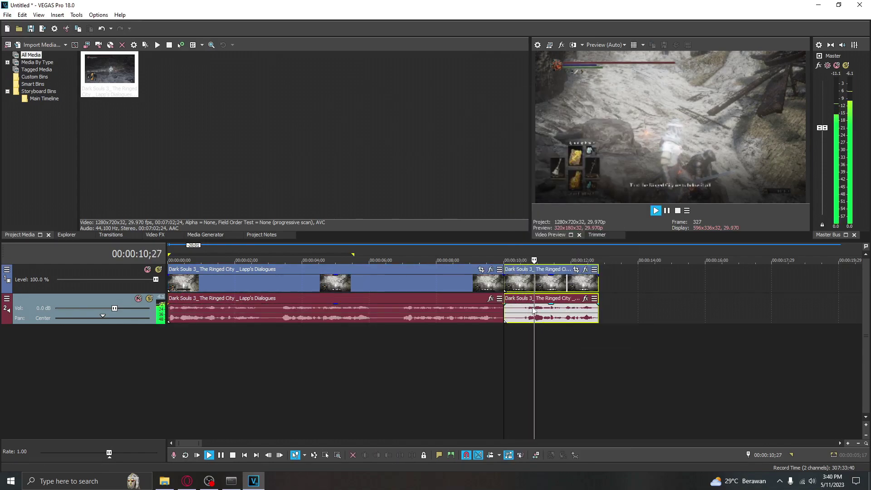
pyautogui.press('space')
pyautogui.click(530, 285)
pyautogui.rightClick(531, 285)
pyautogui.click(555, 233)
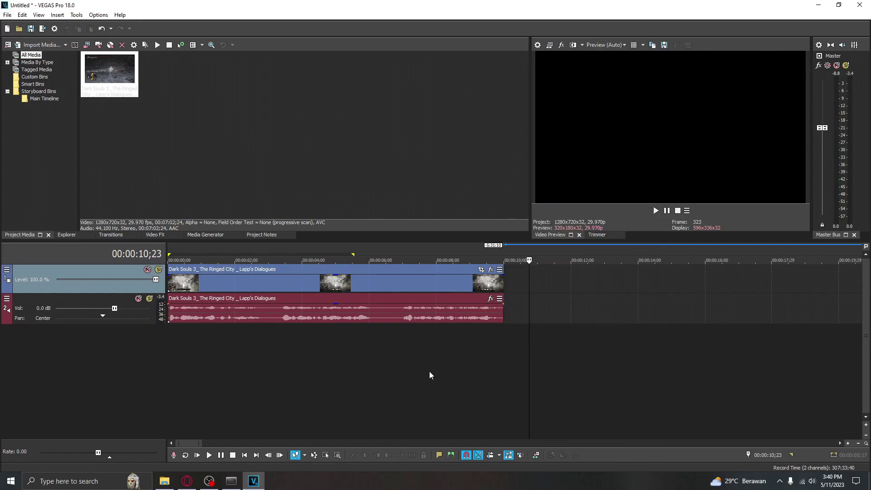
# Play the last seconds of the remaining clip and trim its end to about 00:00:09;26
pyautogui.click(416, 385)
pyautogui.press('space')
pyautogui.scroll(2, 517, 360)
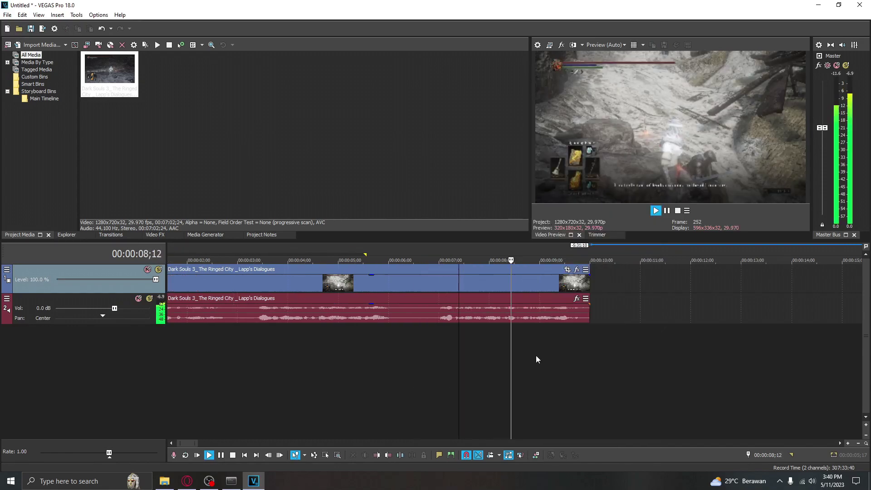
pyautogui.moveTo(588, 288); pyautogui.dragTo(583, 288)
# Select the whole trimmed clip and render it as Lapp 3.wav with the Wave (Microsoft) default template
pyautogui.click(579, 344)
pyautogui.hotkey('ctrl', 'a')
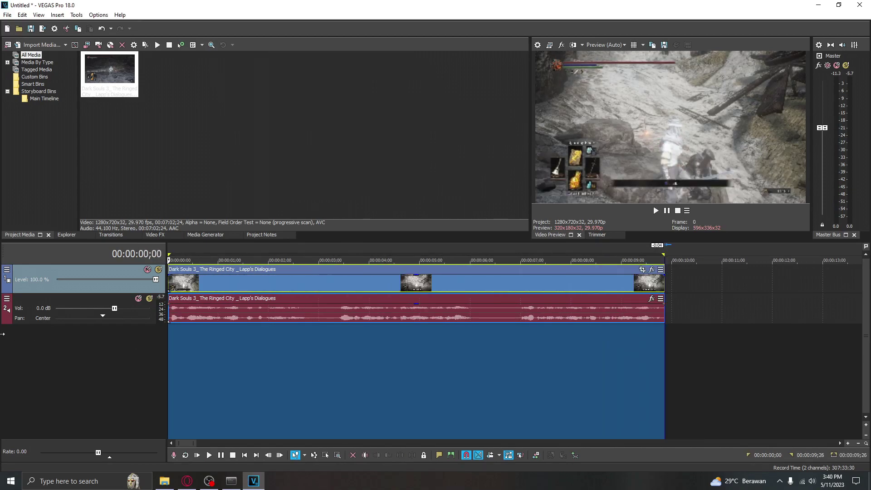
pyautogui.scroll(-5, 245, 366)
pyautogui.click(8, 15)
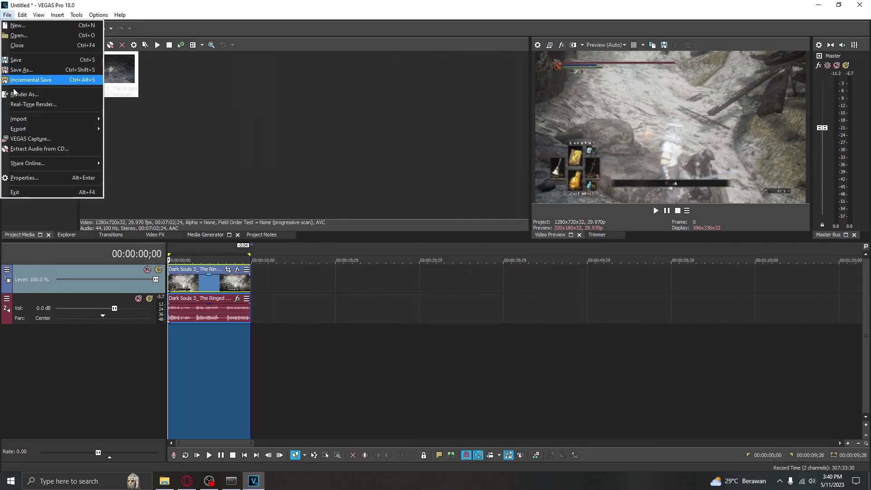
pyautogui.click(37, 80)
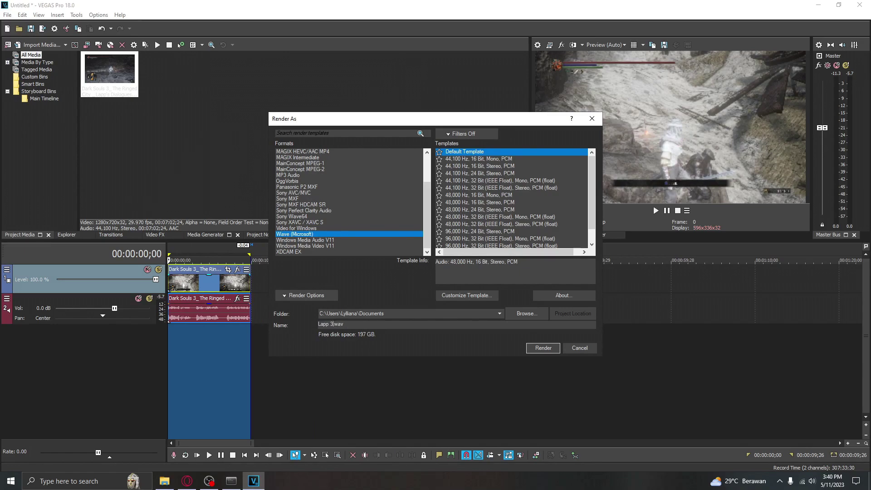
pyautogui.click(535, 348)
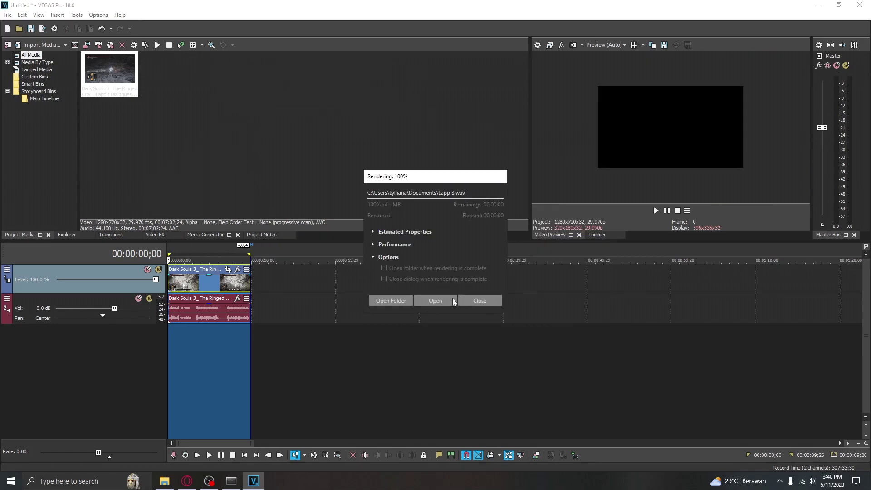
# Open the folder of the rendered file and create a new folder named lapp there
pyautogui.click(389, 301)
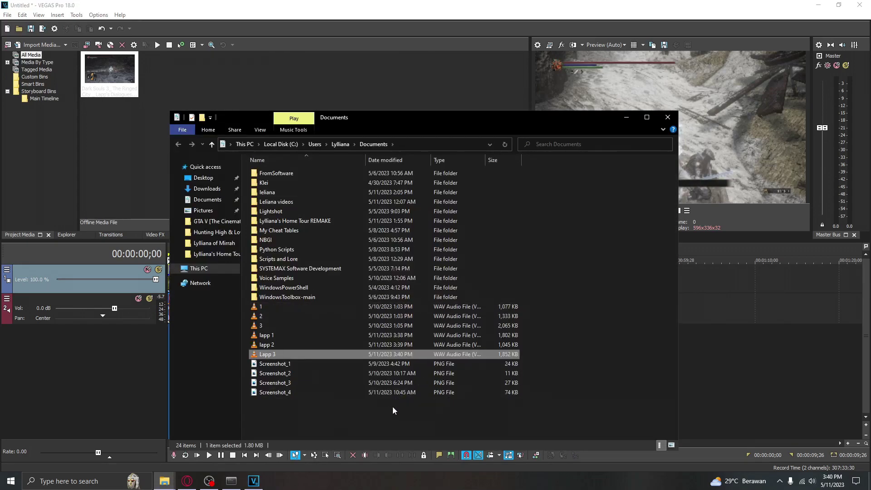
pyautogui.rightClick(353, 418)
pyautogui.moveTo(410, 394)
pyautogui.click(483, 397)
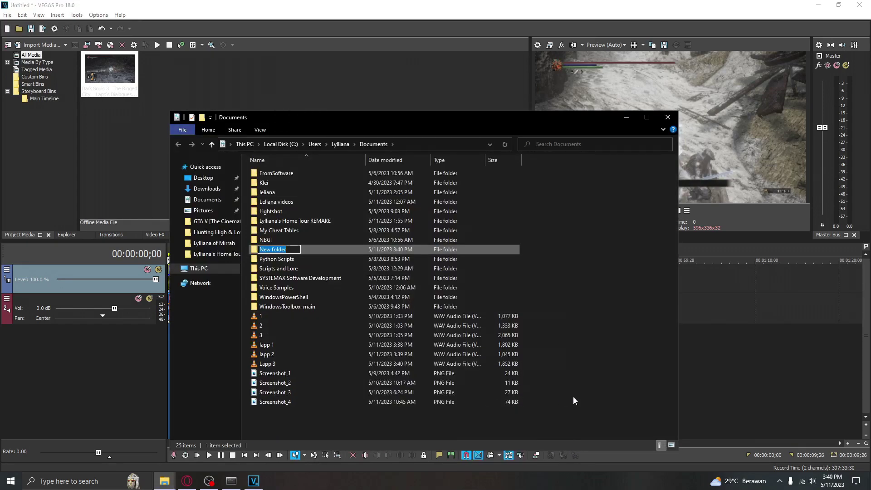
pyautogui.write('lapp')
pyautogui.press('Return')
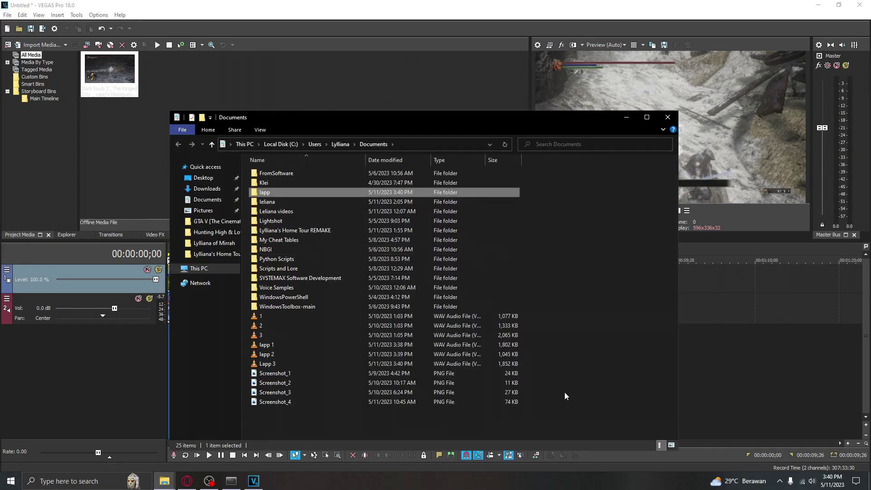
# Rename the Lapp 3 audio file to lapp 3, matching the lowercase names of the other two samples
pyautogui.click(272, 345)
pyautogui.keyDown('shift'); pyautogui.click(271, 363); pyautogui.keyUp('shift')
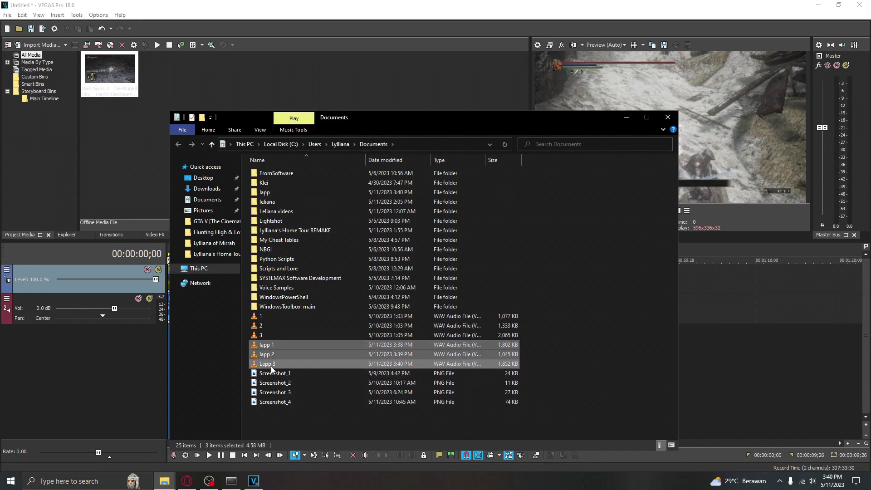
pyautogui.rightClick(273, 366)
pyautogui.click(264, 372)
pyautogui.click(260, 366)
pyautogui.rightClick(259, 366)
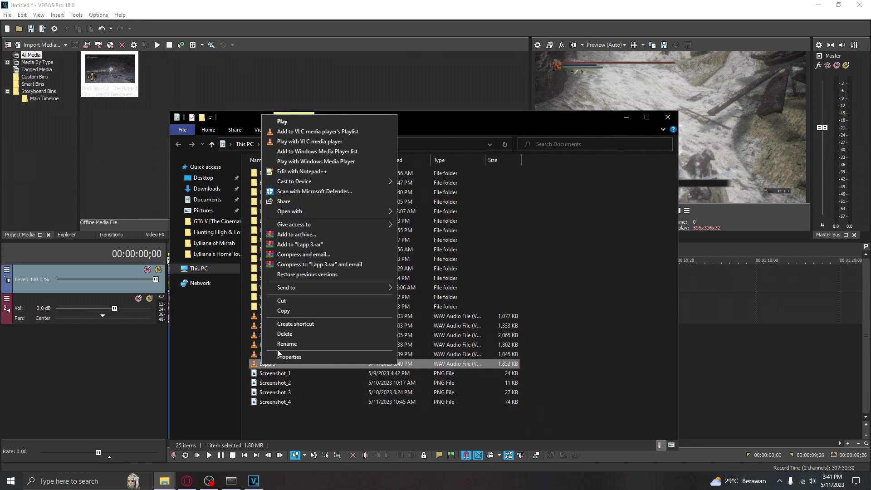
pyautogui.click(278, 352)
pyautogui.press('BackSpace')
pyautogui.write('l')
pyautogui.press('Return')
# Move the three samples lapp 1, lapp 2 and lapp 3 from Documents into the new lapp folder
pyautogui.keyDown('shift'); pyautogui.click(267, 345); pyautogui.keyUp('shift')
pyautogui.rightClick(267, 348)
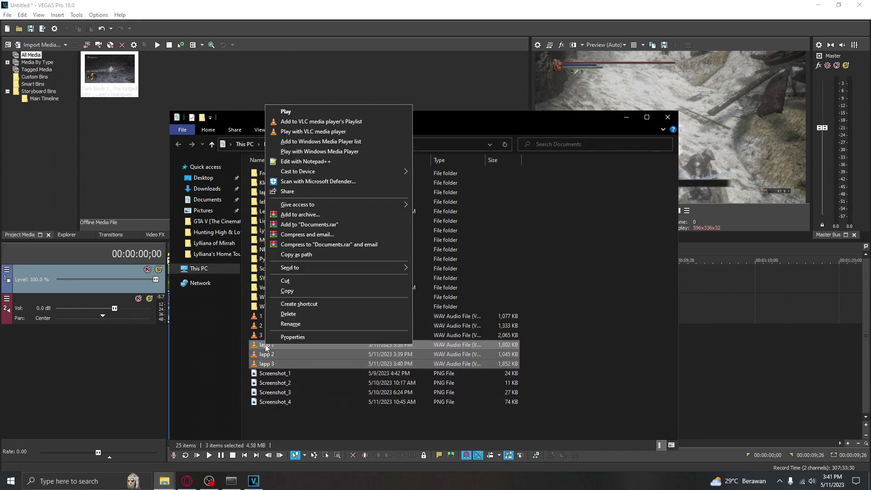
pyautogui.click(285, 281)
pyautogui.click(271, 194)
pyautogui.doubleClick(270, 194)
pyautogui.rightClick(313, 237)
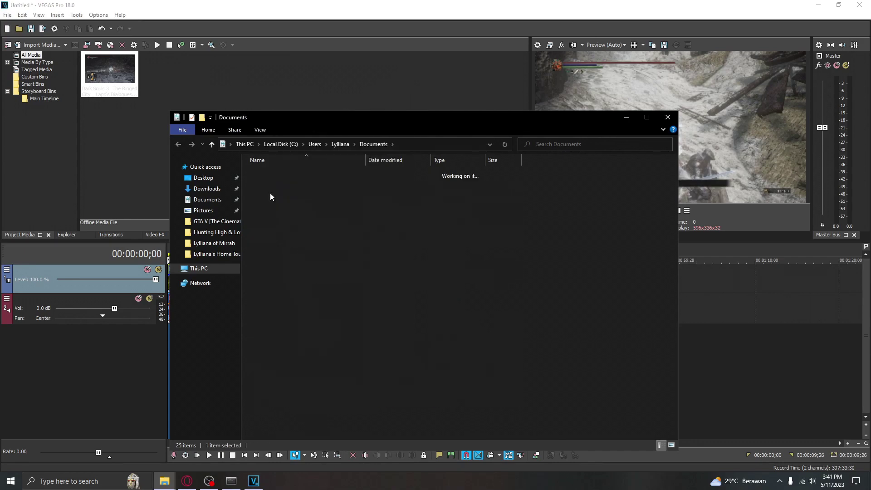
pyautogui.click(345, 302)
# Return to Documents and copy the lapp and leliana folders together
pyautogui.click(178, 143)
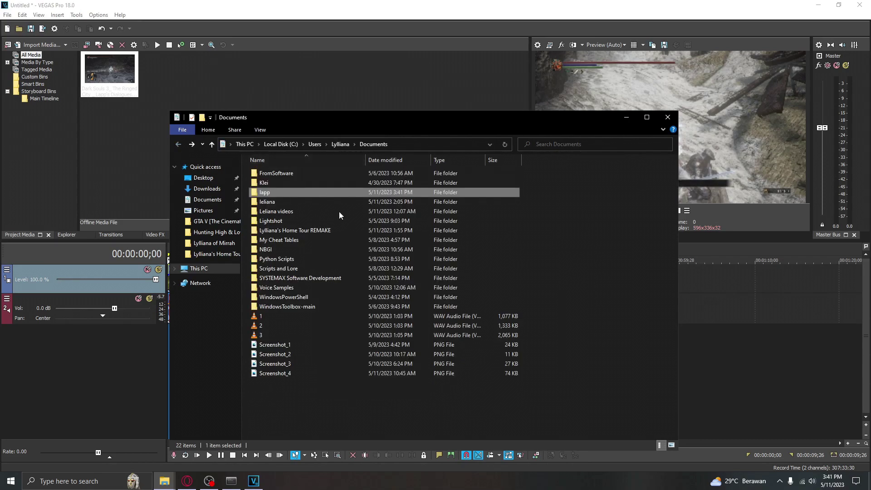
pyautogui.rightClick(269, 194)
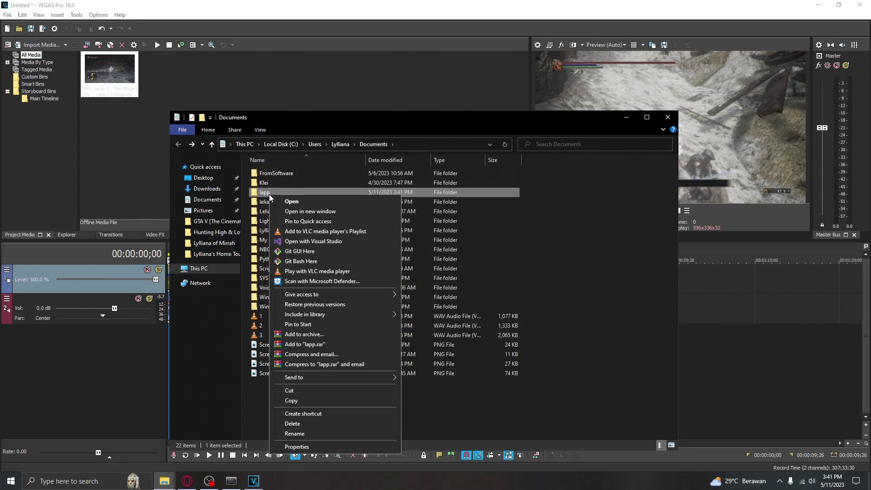
pyautogui.click(295, 399)
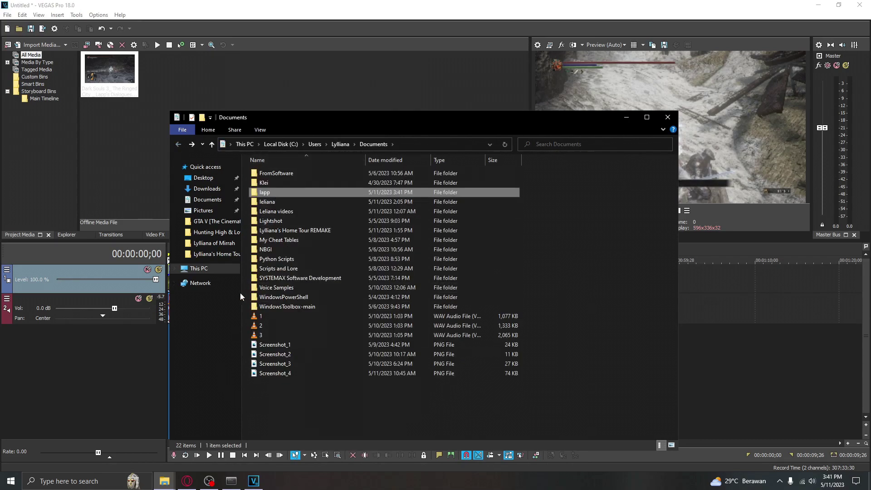
pyautogui.keyDown('ctrl'); pyautogui.click(271, 202); pyautogui.keyUp('ctrl')
pyautogui.rightClick(271, 202)
pyautogui.click(278, 386)
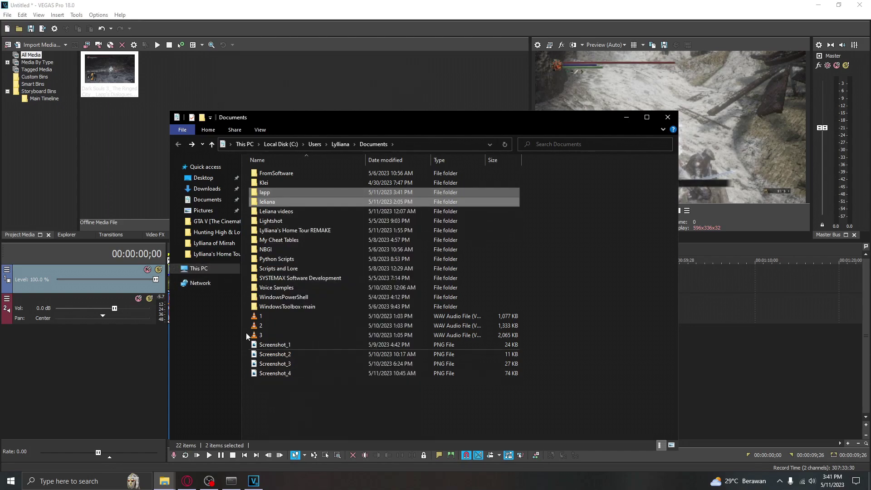
# Paste both copied folders into anaconda3\tortoise-tts\tortoise\voices under the user's home folder
pyautogui.click(211, 274)
pyautogui.doubleClick(301, 247)
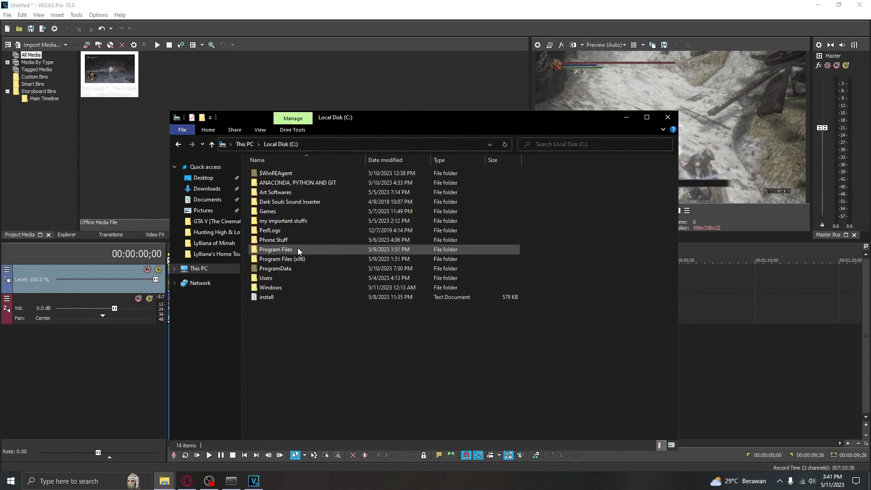
pyautogui.doubleClick(277, 283)
pyautogui.doubleClick(274, 185)
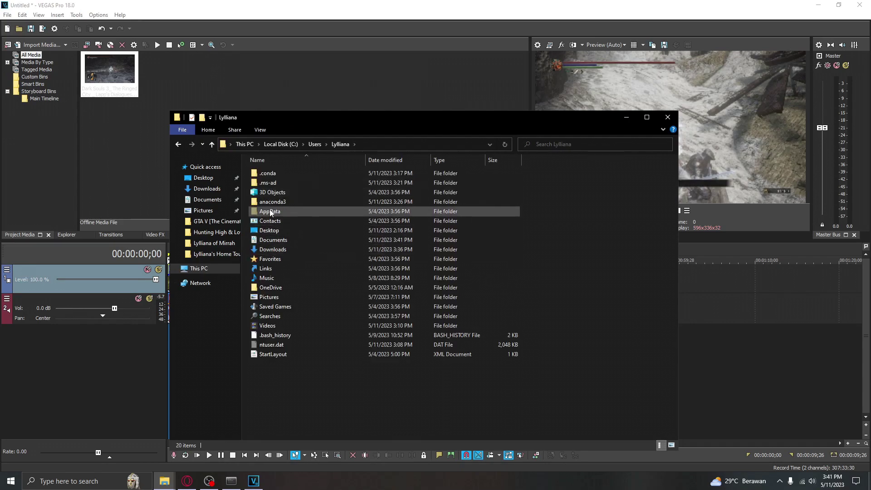
pyautogui.doubleClick(272, 316)
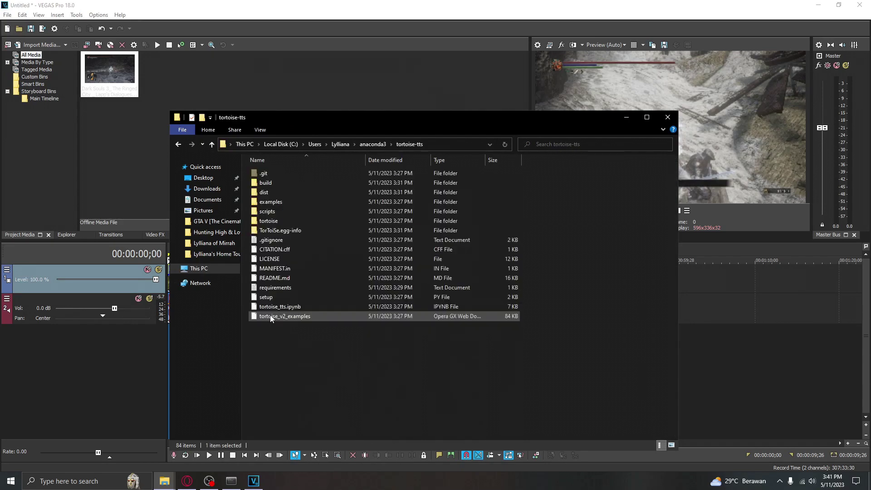
pyautogui.doubleClick(272, 221)
pyautogui.doubleClick(267, 202)
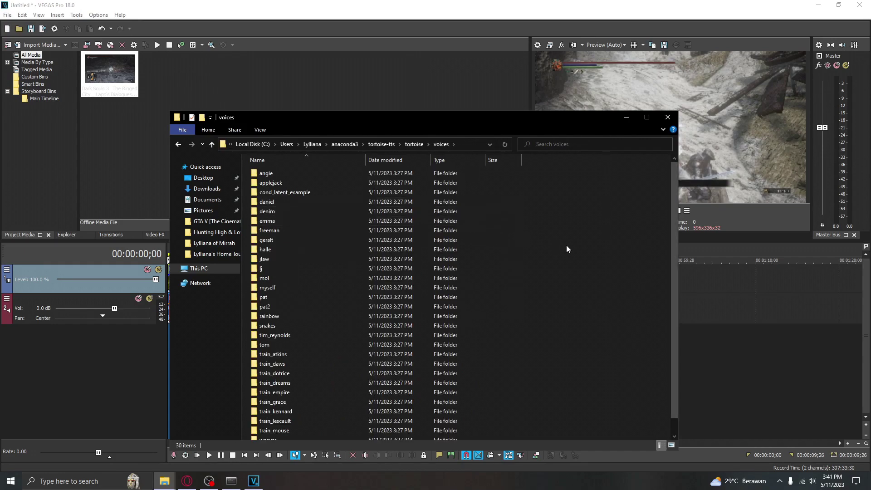
pyautogui.rightClick(552, 251)
pyautogui.click(570, 310)
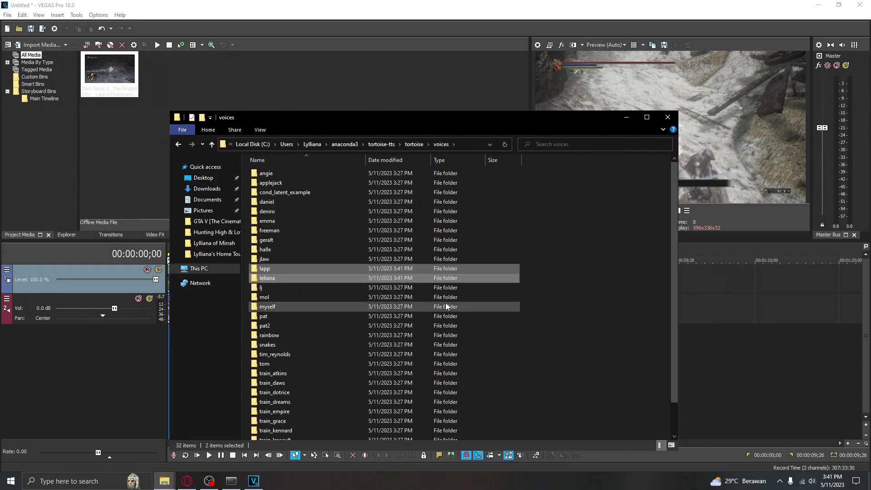
# Look inside the tim_reynolds, daniel and deniro voice folders to examine how their samples are named
pyautogui.doubleClick(299, 356)
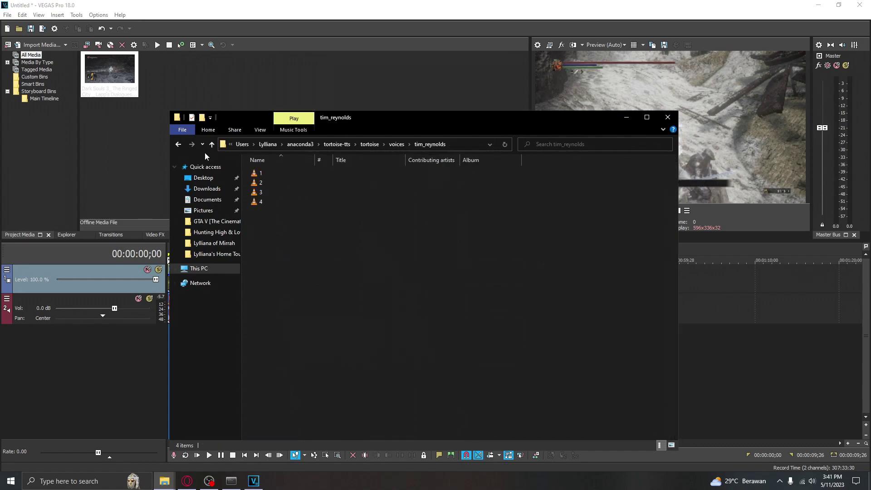
pyautogui.click(179, 144)
pyautogui.doubleClick(268, 201)
pyautogui.click(178, 143)
pyautogui.doubleClick(268, 211)
pyautogui.click(178, 144)
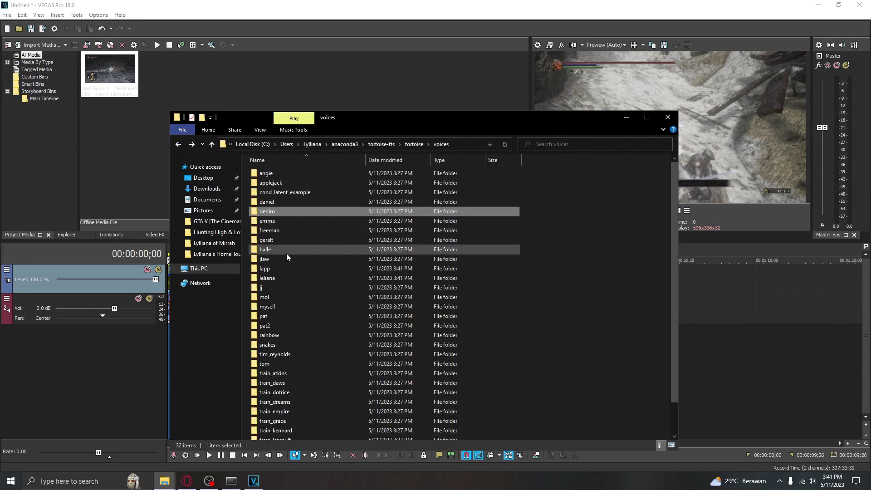
# Rename the three samples in the voices\lapp folder to 1, 2 and 3, and return to the voices folder
pyautogui.doubleClick(268, 269)
pyautogui.rightClick(267, 173)
pyautogui.click(308, 402)
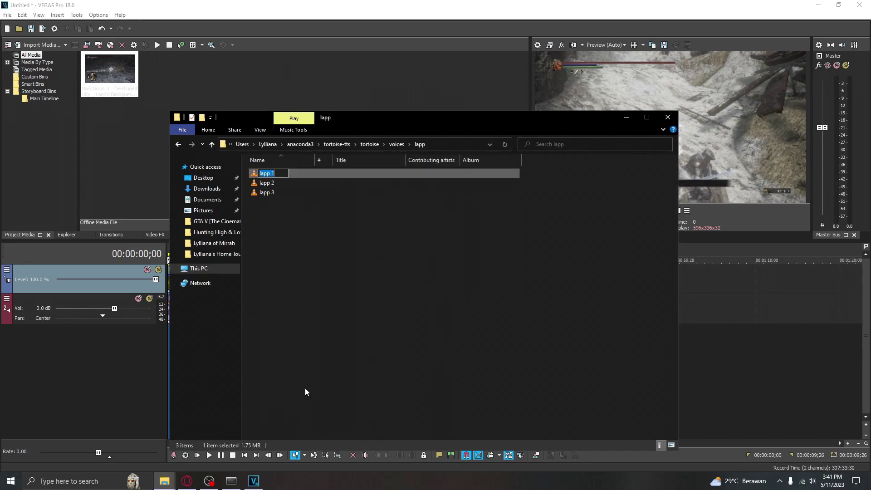
pyautogui.write('1')
pyautogui.click(283, 206)
pyautogui.rightClick(272, 183)
pyautogui.click(305, 415)
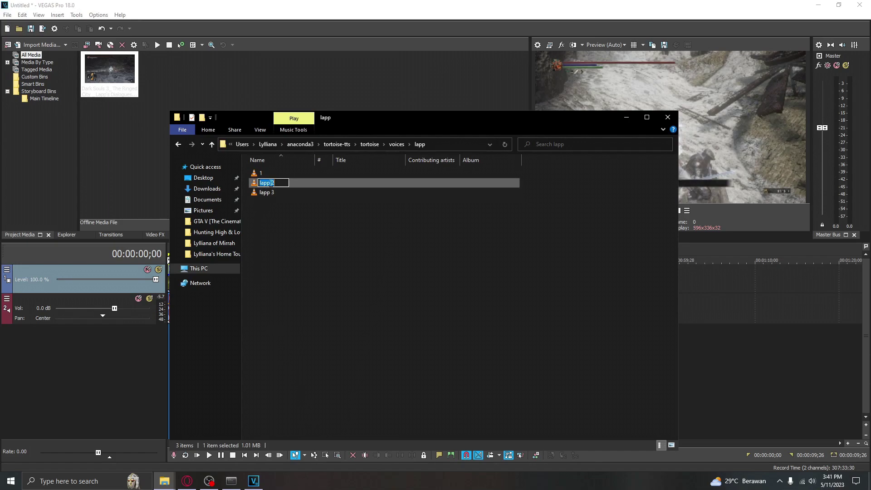
pyautogui.rightClick(266, 192)
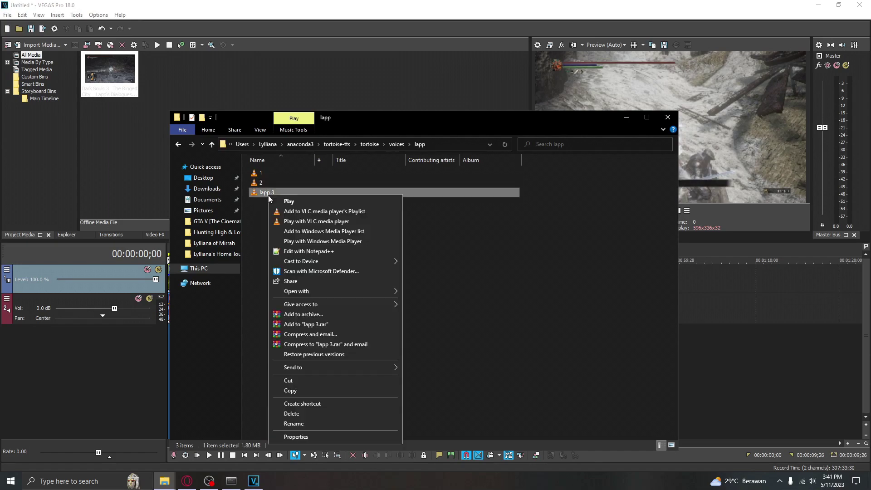
pyautogui.click(287, 419)
pyautogui.write('3')
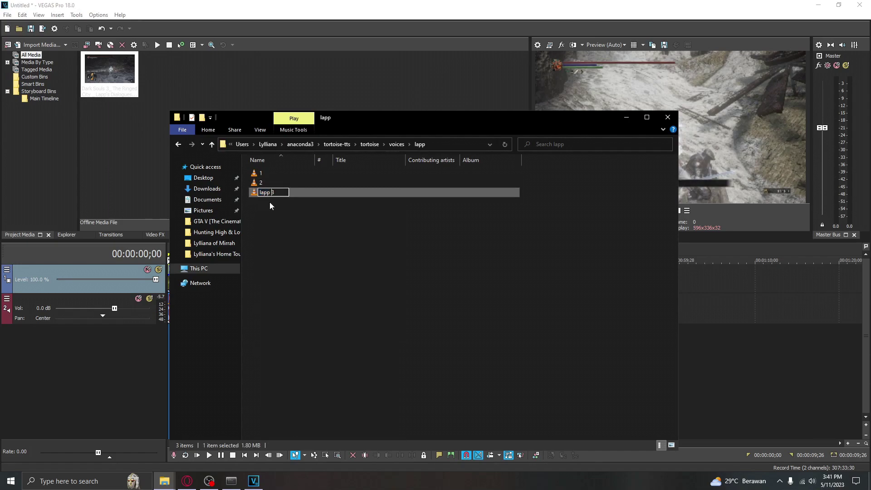
pyautogui.click(319, 260)
pyautogui.click(178, 145)
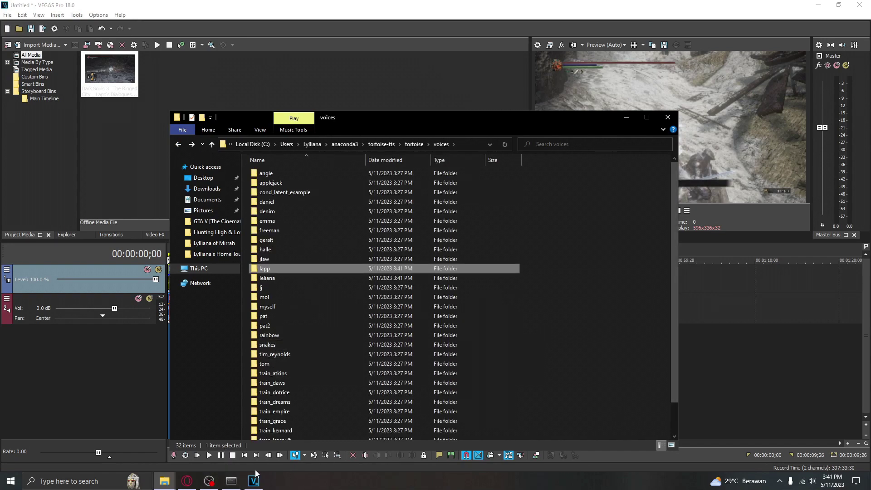
# Minimize VEGAS Pro, close the extra Documents window and move the voices window aside
pyautogui.click(817, 5)
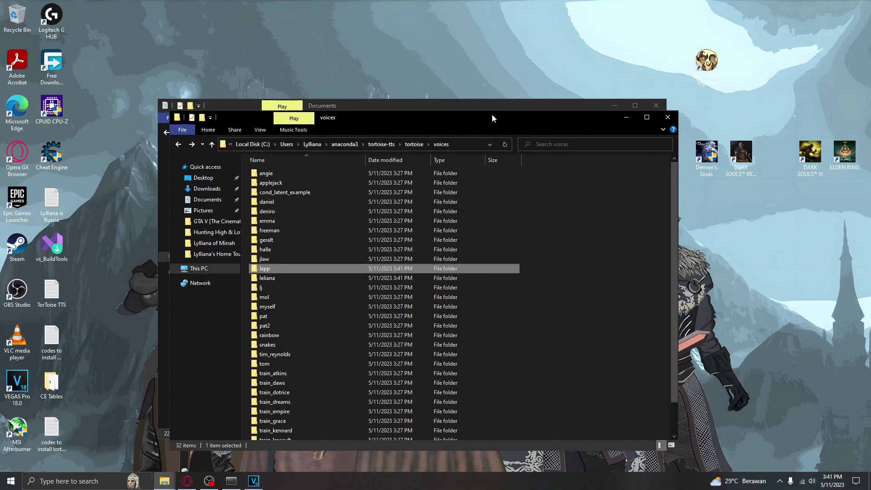
pyautogui.click(494, 105)
pyautogui.click(656, 105)
pyautogui.moveTo(373, 120); pyautogui.dragTo(484, 57)
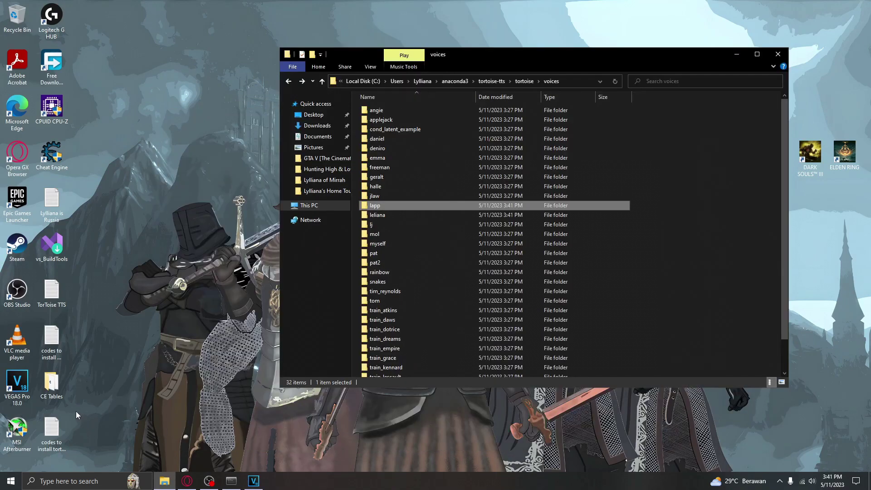
# Open the TorToise TTS text file from the desktop and widen its window until the whole python command fits
pyautogui.doubleClick(52, 293)
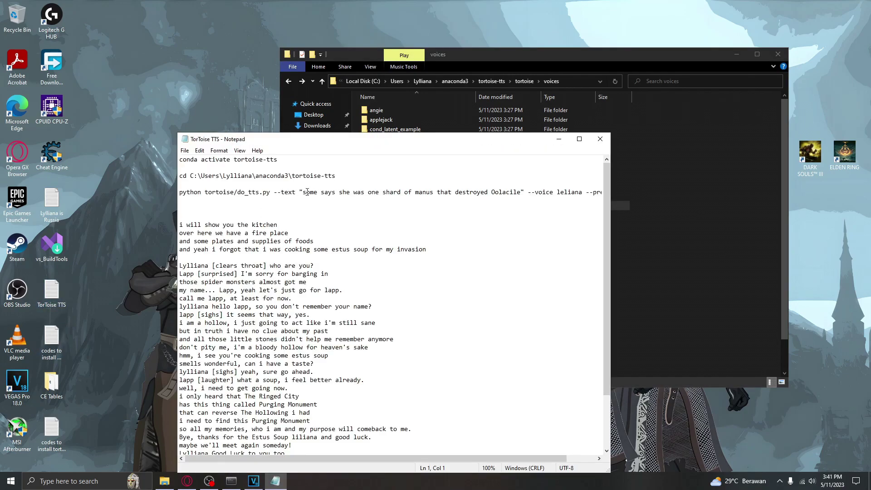
pyautogui.moveTo(403, 140); pyautogui.dragTo(372, 109)
pyautogui.moveTo(152, 160); pyautogui.dragTo(232, 156)
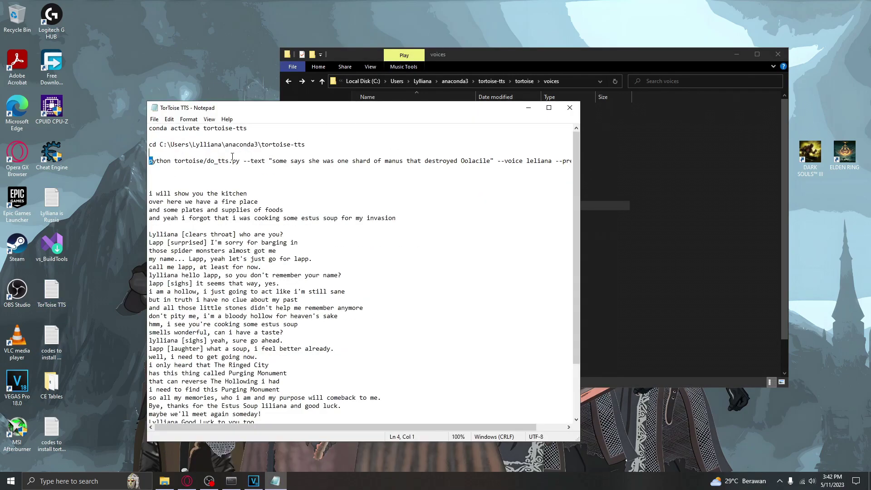
pyautogui.moveTo(581, 194); pyautogui.dragTo(771, 195)
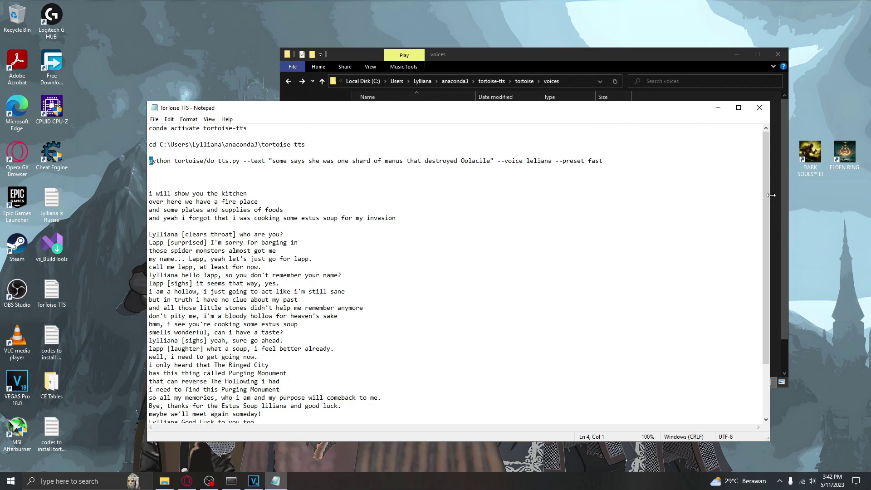
# Change the --voice value in the do_tts.py command to lapp
pyautogui.moveTo(605, 164); pyautogui.dragTo(535, 162)
pyautogui.moveTo(533, 161); pyautogui.dragTo(529, 161)
pyautogui.press('BackSpace')
pyautogui.write('lap')
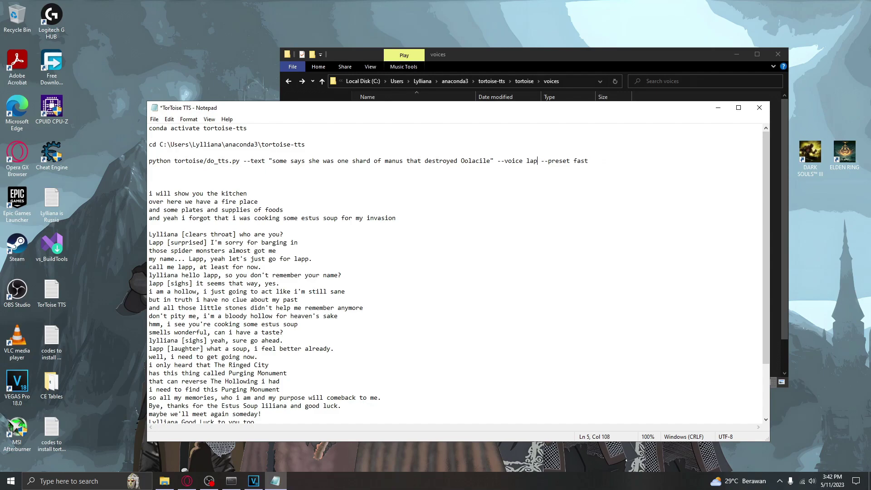
pyautogui.write('p')
# Replace the command's quoted text with the copied script line "[surprised] I'm sorry for barging in"
pyautogui.scroll(-3, 320, 209)
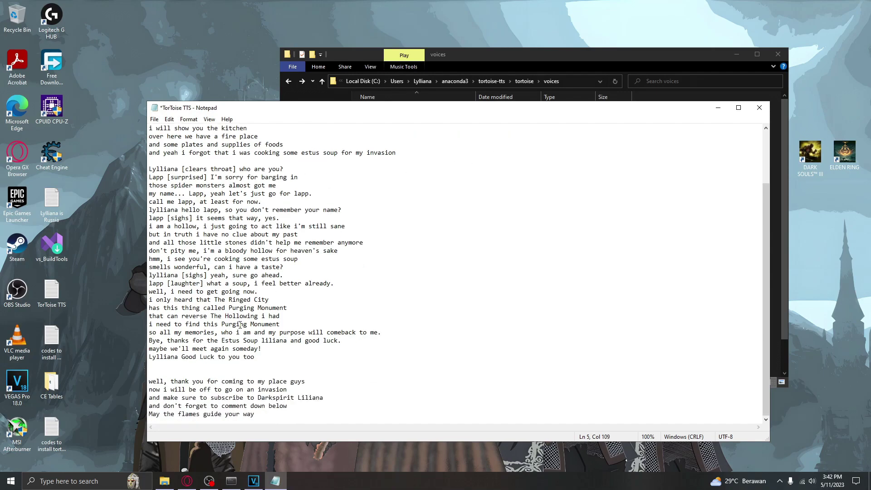
pyautogui.scroll(3, 240, 325)
pyautogui.moveTo(301, 241); pyautogui.dragTo(167, 245)
pyautogui.rightClick(201, 244)
pyautogui.doubleClick(215, 267)
pyautogui.click(199, 244)
pyautogui.hotkey('ctrl', 'v')
pyautogui.moveTo(299, 242); pyautogui.dragTo(167, 246)
pyautogui.rightClick(177, 243)
pyautogui.click(191, 274)
pyautogui.click(168, 244)
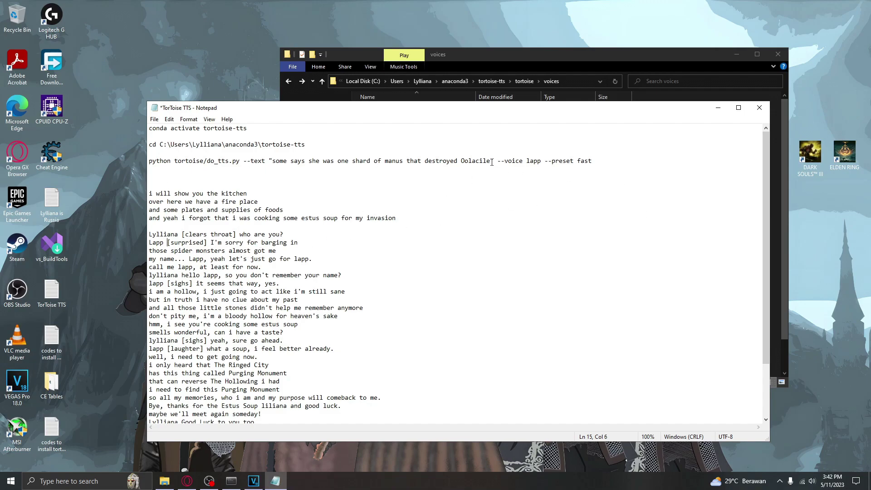
pyautogui.moveTo(491, 162); pyautogui.dragTo(273, 164)
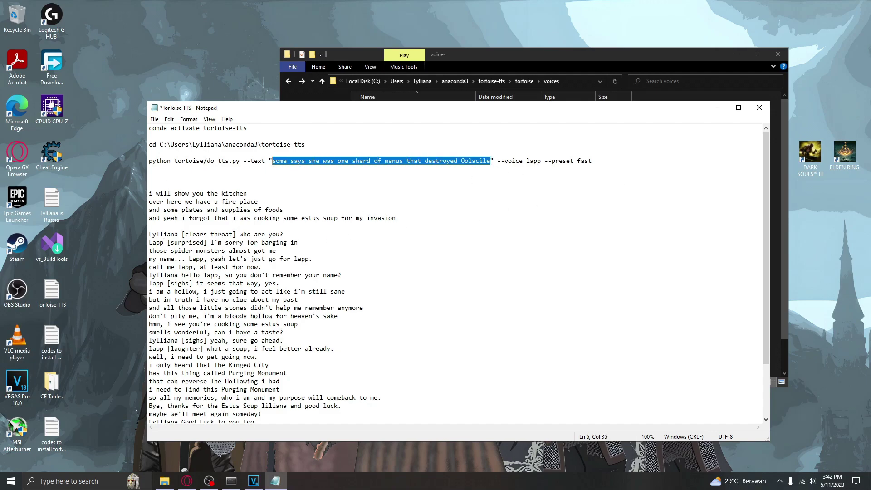
pyautogui.hotkey('ctrl', 'v')
# Copy the full do_tts.py command and run it in the Anaconda Prompt's tortoise-tts environment
pyautogui.moveTo(555, 164); pyautogui.dragTo(138, 160)
pyautogui.rightClick(194, 161)
pyautogui.click(214, 196)
pyautogui.click(232, 481)
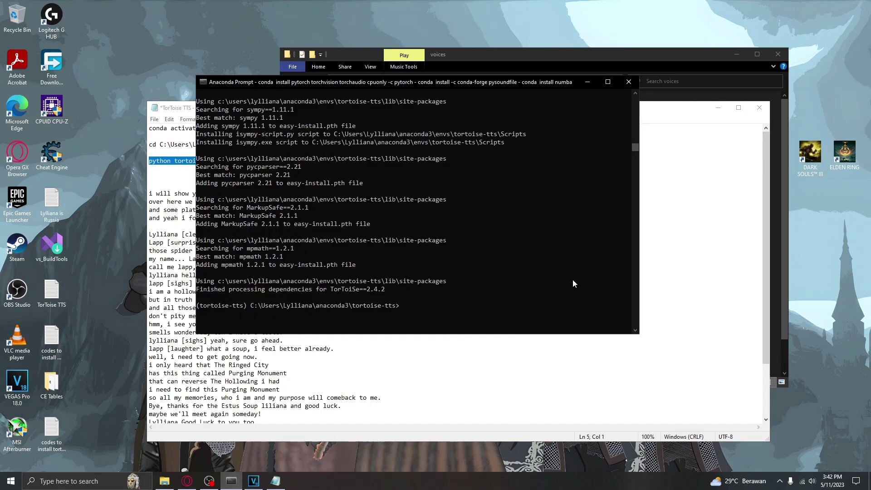
pyautogui.rightClick(447, 278)
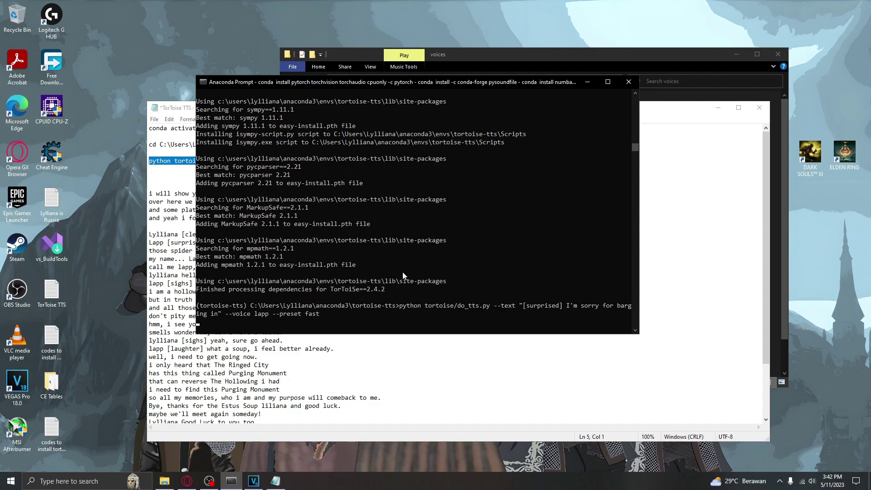
pyautogui.press('Return')
# Clear the browser and OBS Studio windows away and bring the Anaconda Prompt to the front
pyautogui.click(187, 480)
pyautogui.click(861, 7)
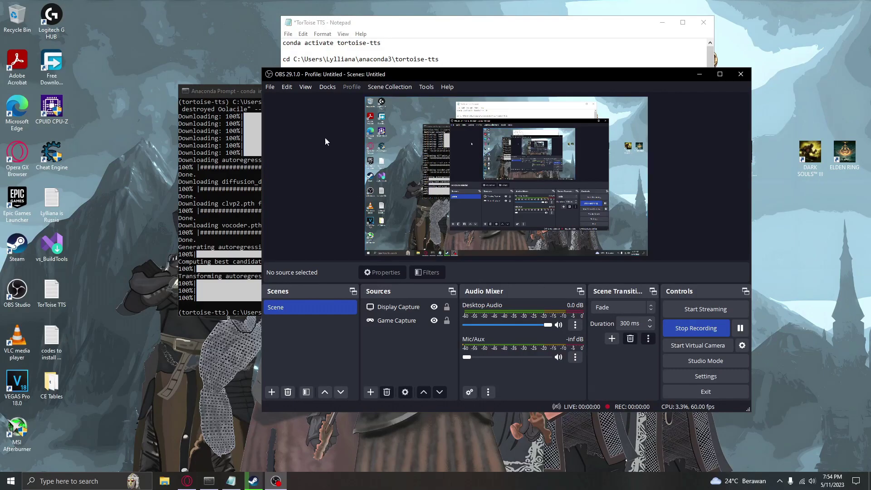
pyautogui.click(236, 92)
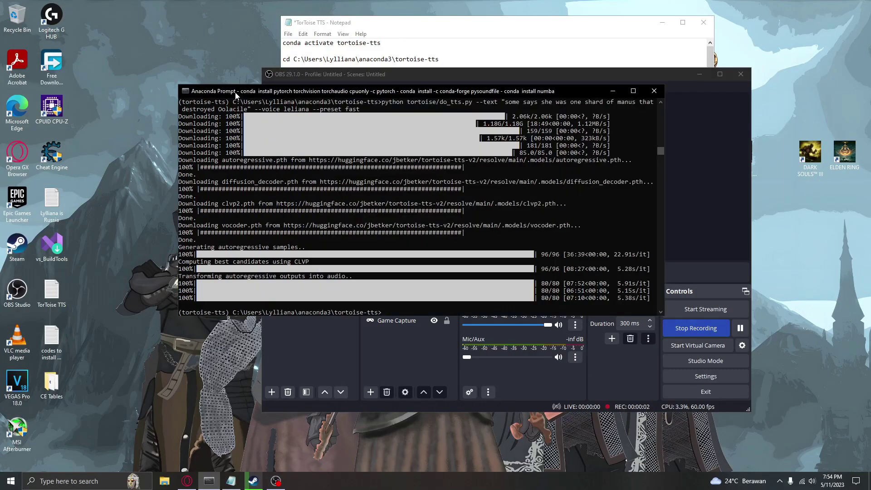
pyautogui.click(698, 75)
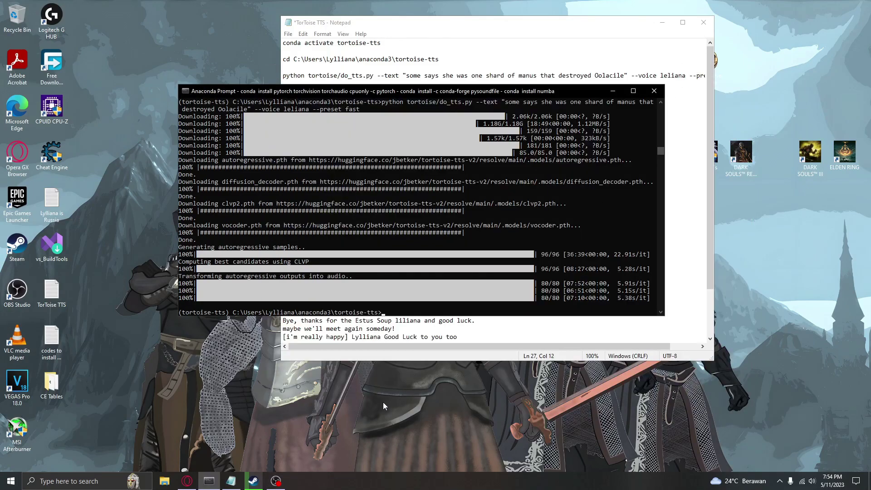
# Open the results folder inside anaconda3\tortoise-tts and play the generated leliana_0_0.wav in VLC
pyautogui.click(164, 481)
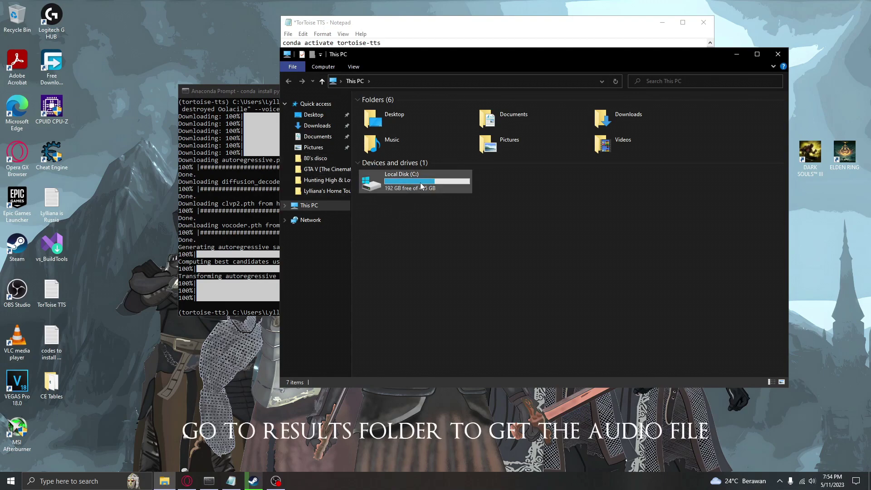
pyautogui.doubleClick(401, 181)
pyautogui.doubleClick(379, 215)
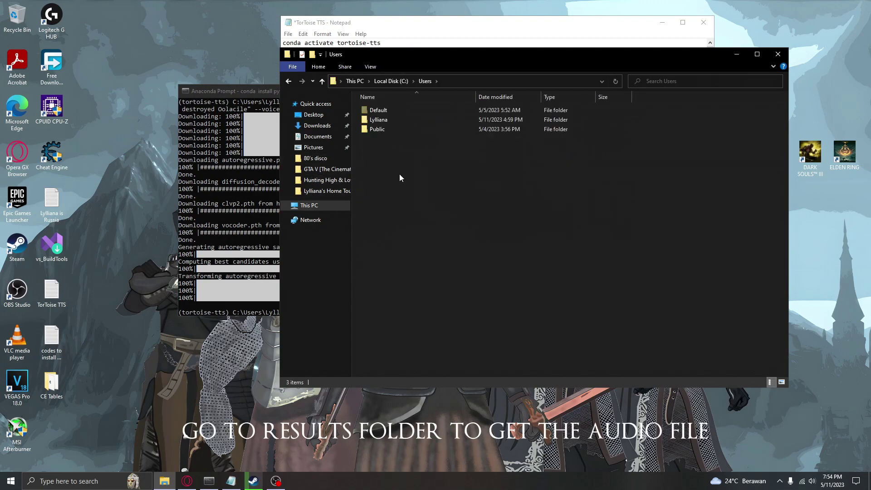
pyautogui.doubleClick(378, 120)
pyautogui.doubleClick(383, 148)
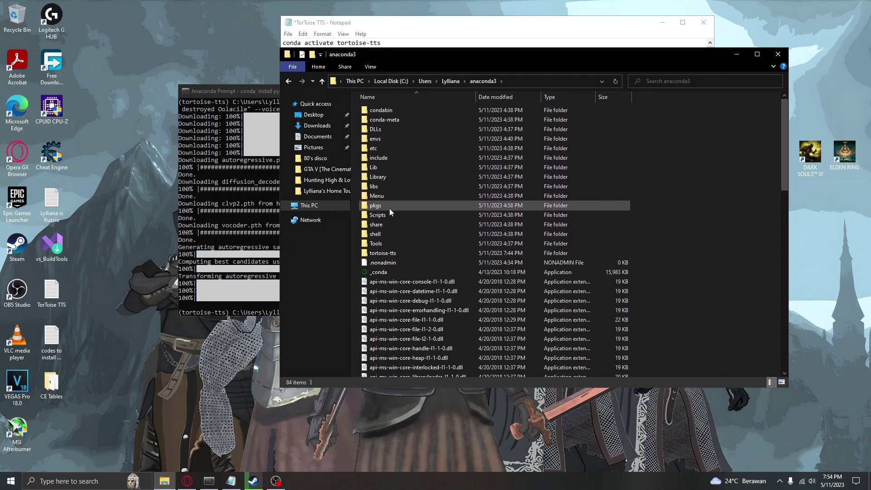
pyautogui.doubleClick(375, 253)
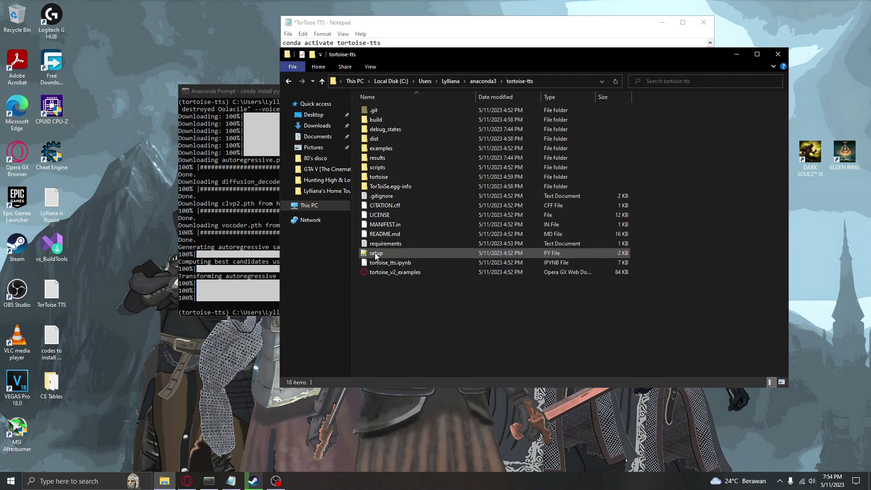
pyautogui.doubleClick(390, 158)
pyautogui.doubleClick(389, 112)
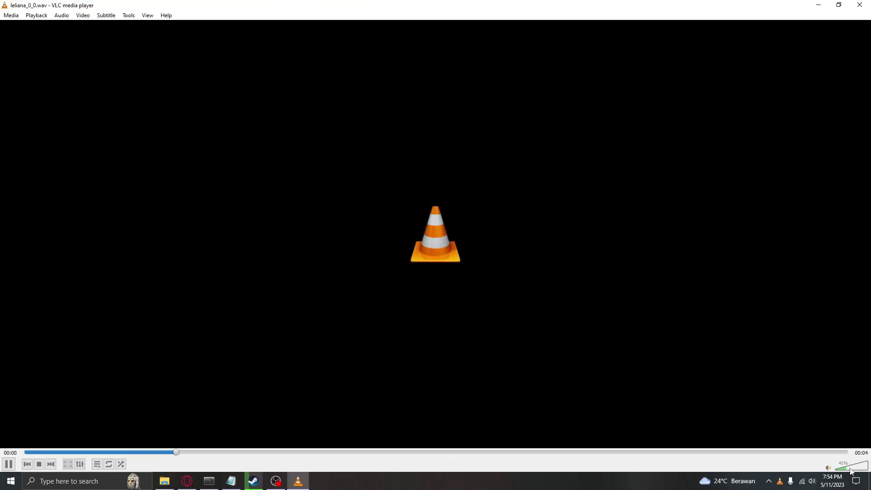